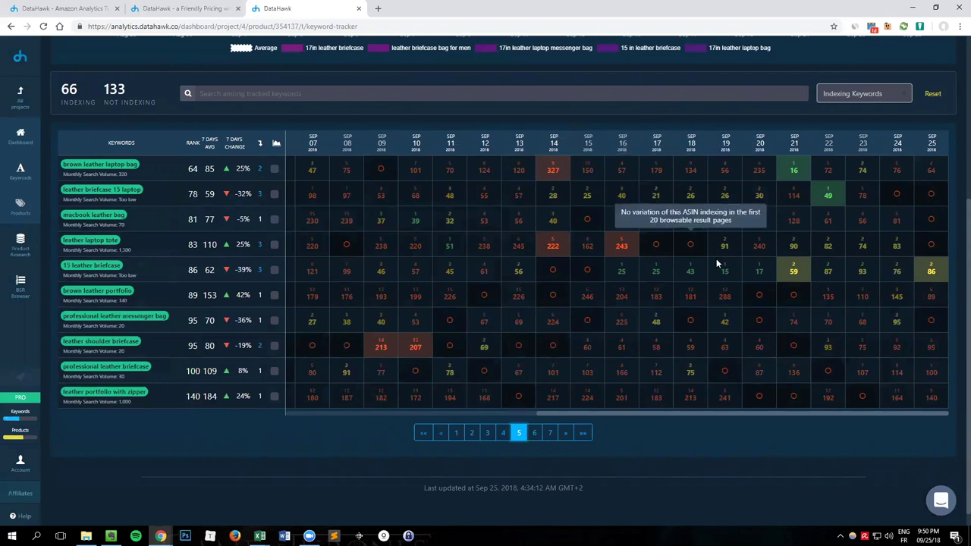
Plot the keywords leather briefcase 15 laptop, leather laptop tote, brown leather laptop bag and macbook leather bag on the keyword ranking chart.
scroll(705, 178, up, 2)
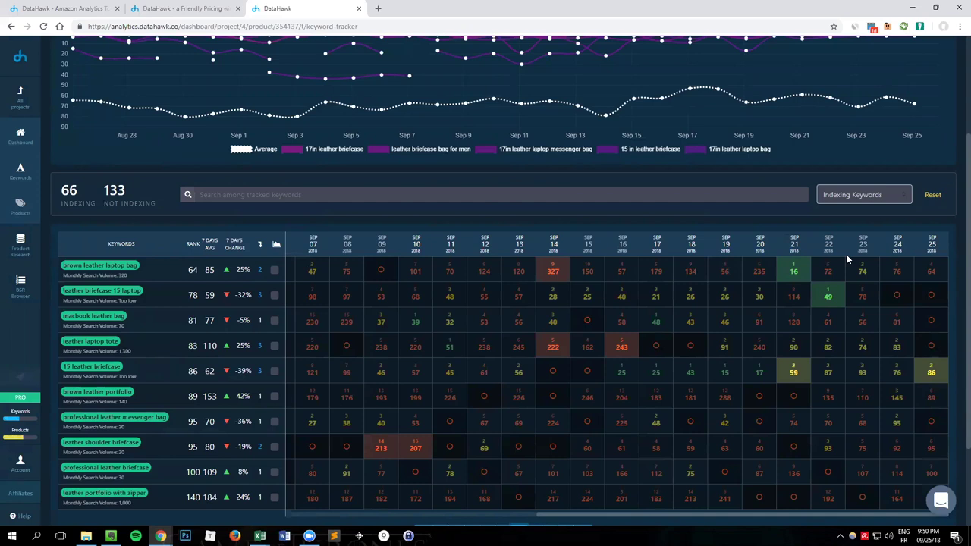
scroll(846, 254, up, 3)
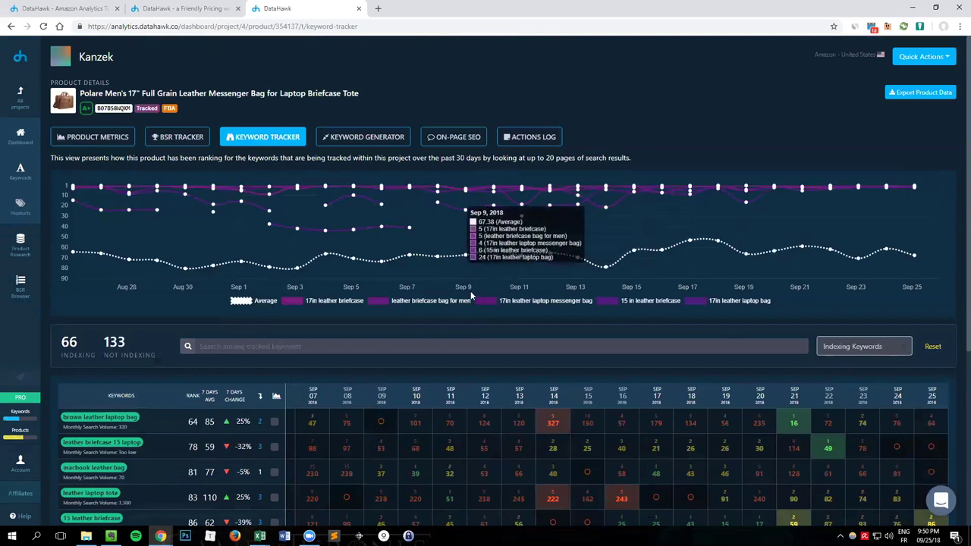
click(275, 446)
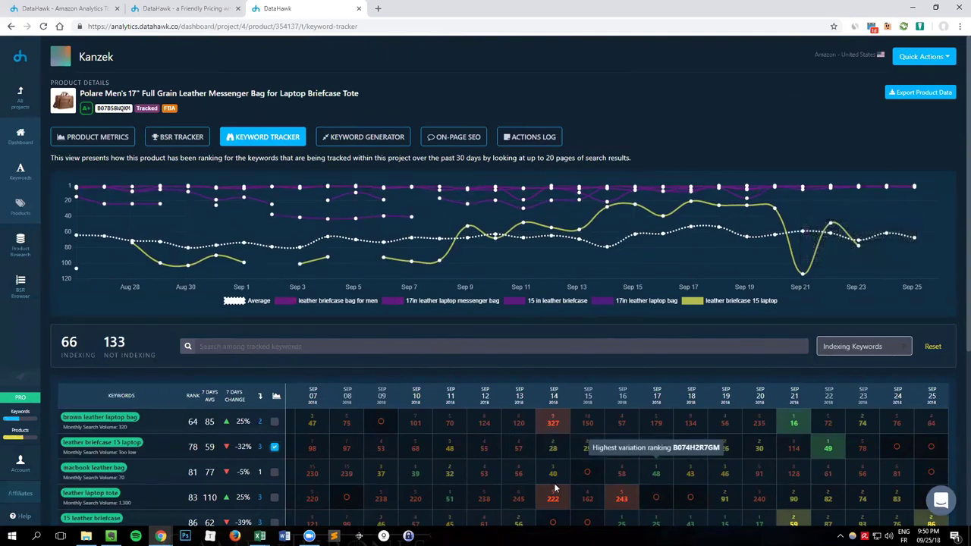
click(274, 498)
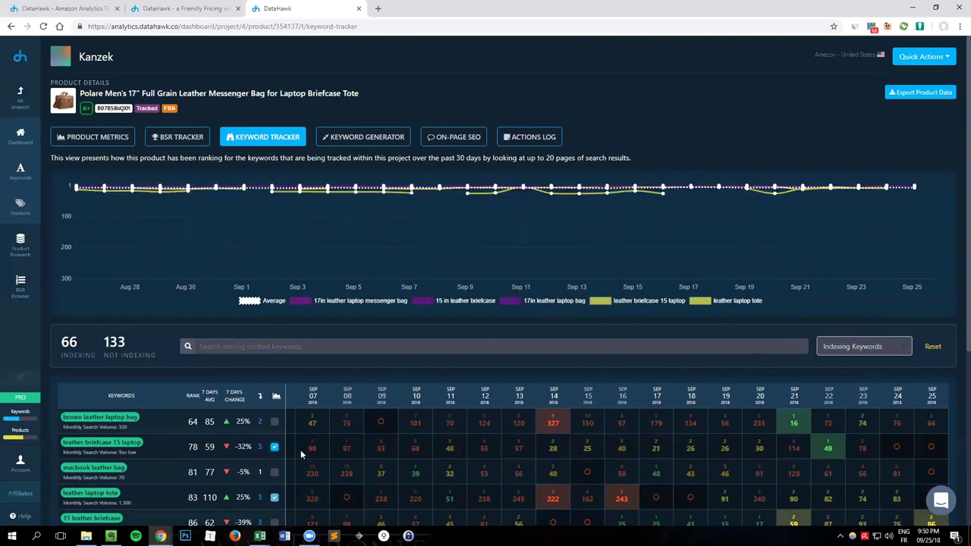
click(273, 421)
click(274, 472)
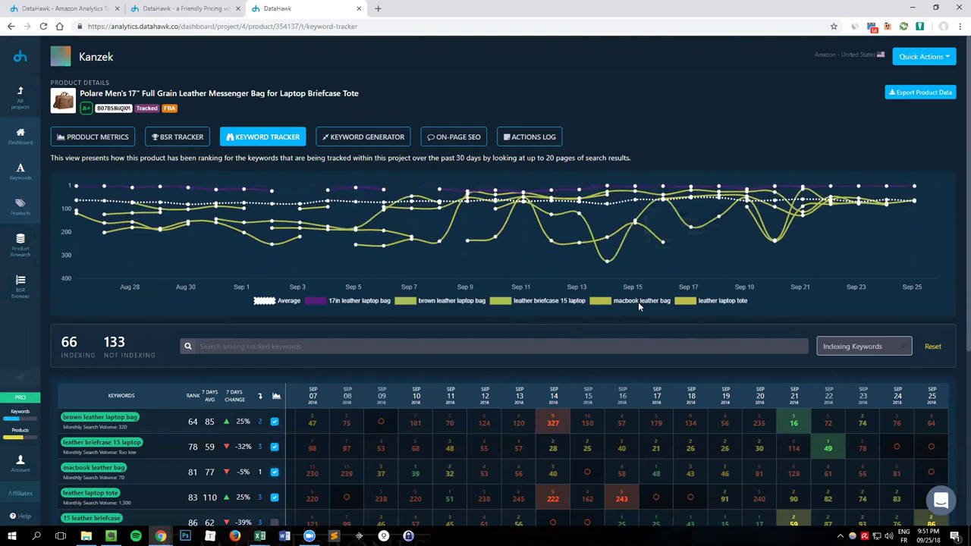
View the product's suggested keywords in the Keyword Generator and the title change history in On-Page SEO.
click(361, 141)
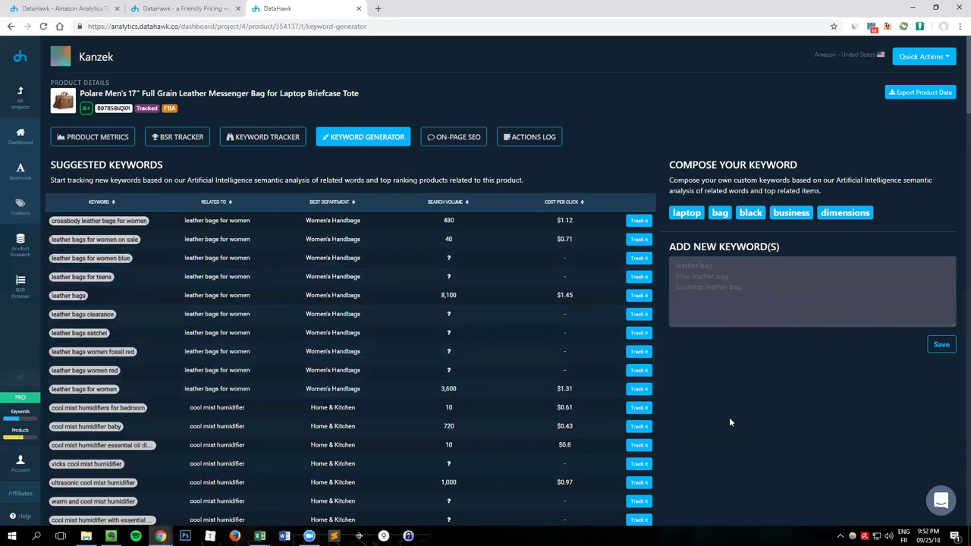
click(453, 137)
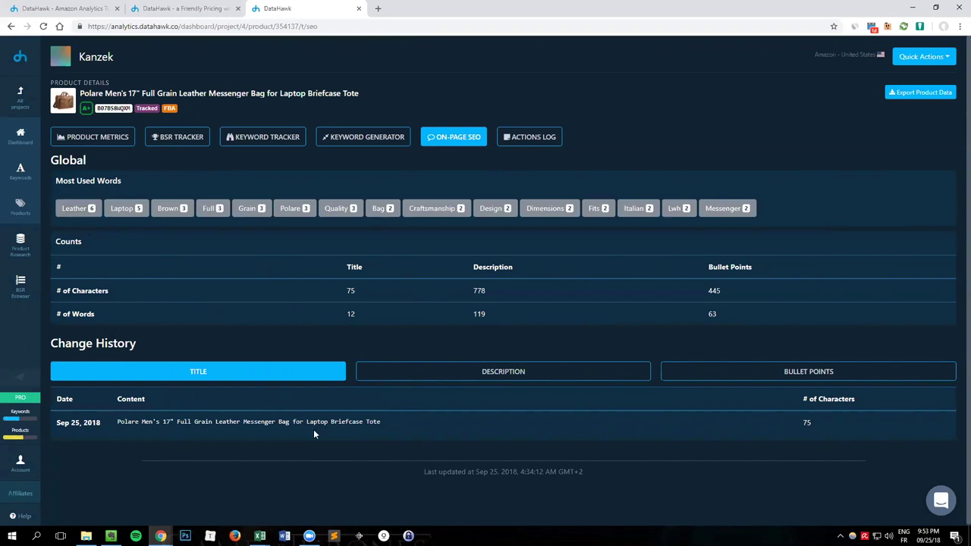
drag(402, 421, 113, 427)
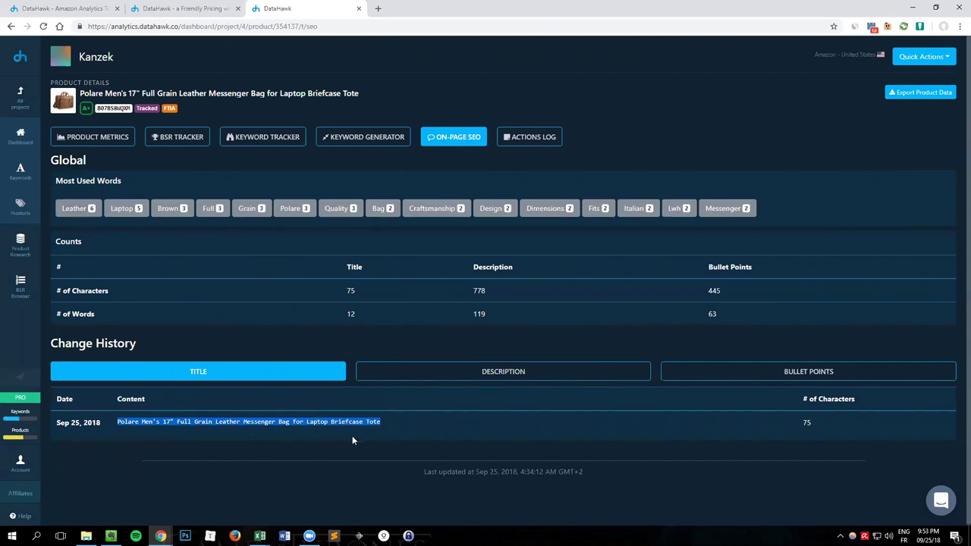
Examine the change history of the product's description and bullet points.
click(430, 378)
scroll(520, 364, down, 1)
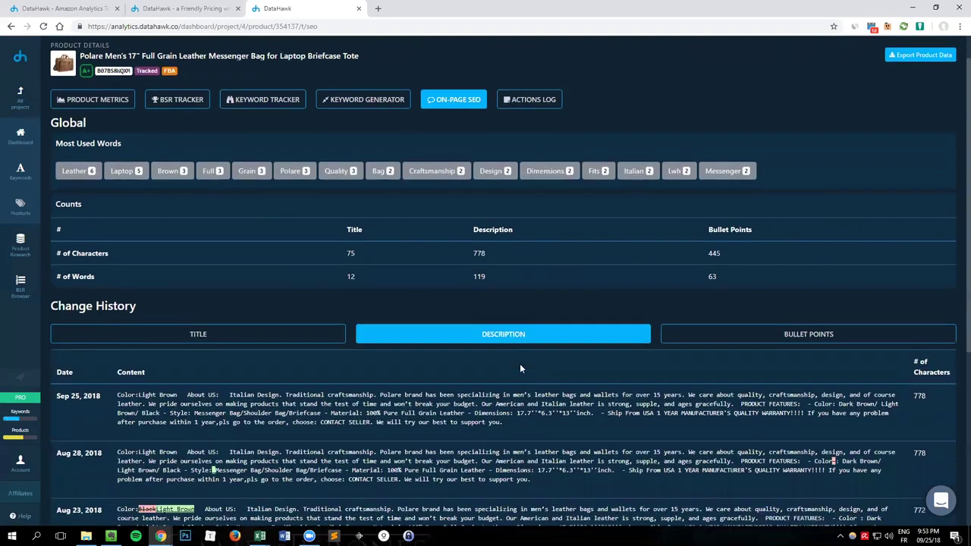
scroll(520, 365, down, 3)
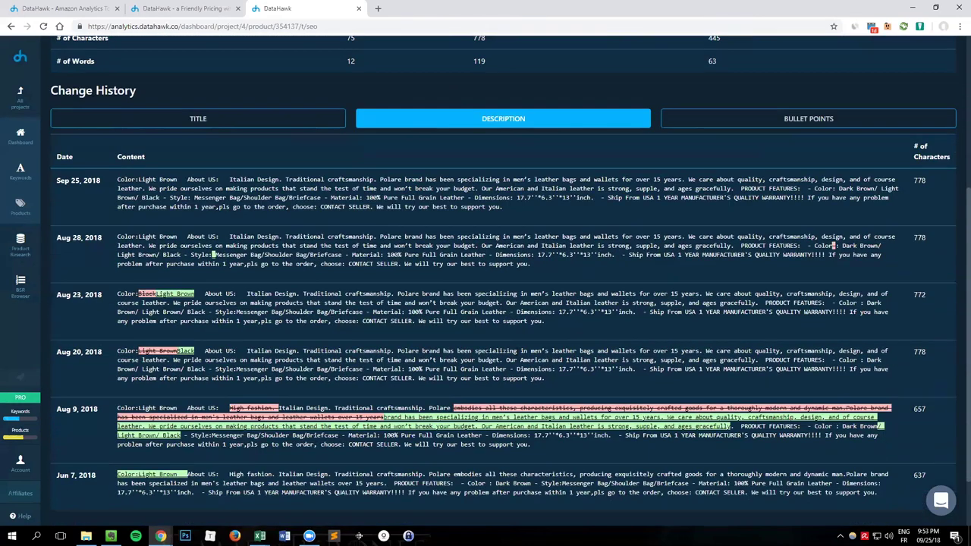
scroll(333, 447, down, 1)
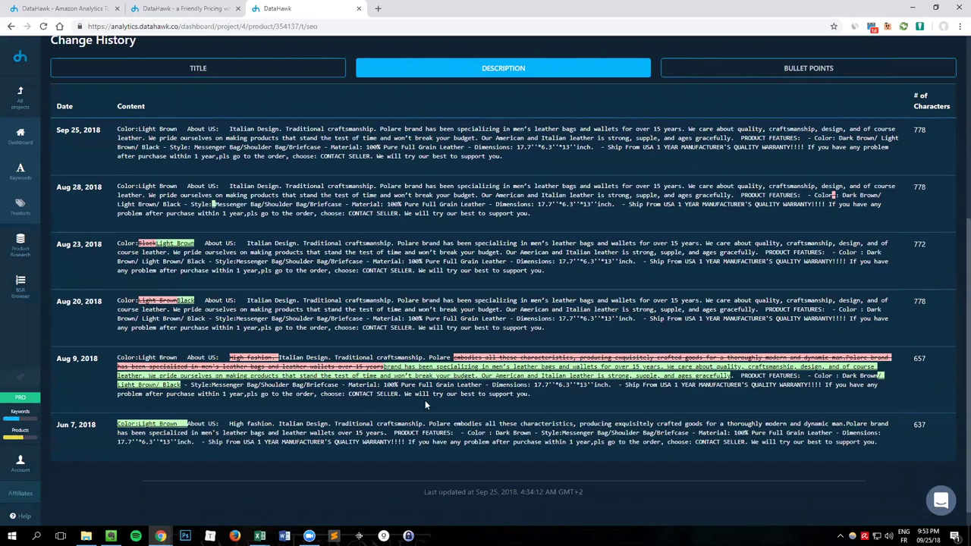
scroll(452, 420, up, 1)
scroll(452, 420, up, 3)
click(748, 275)
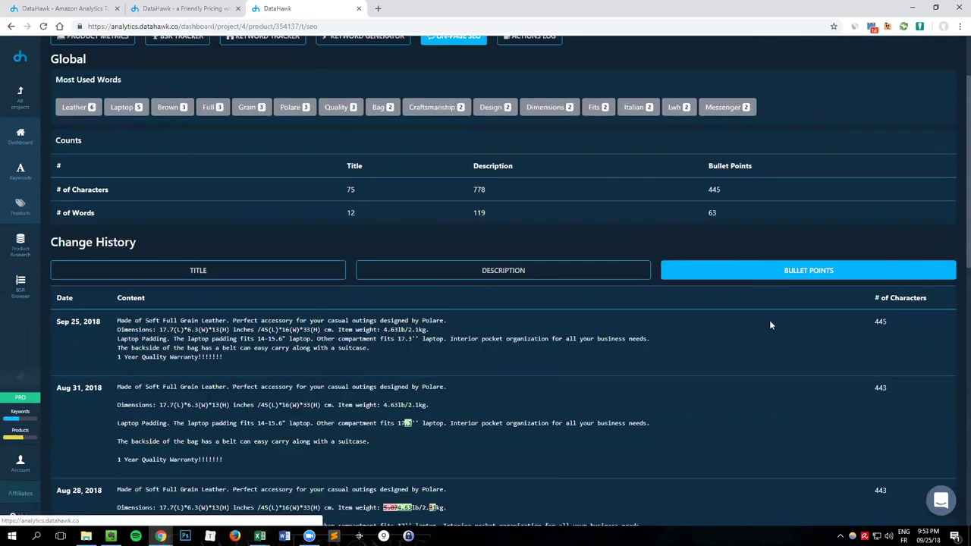
scroll(763, 346, up, 2)
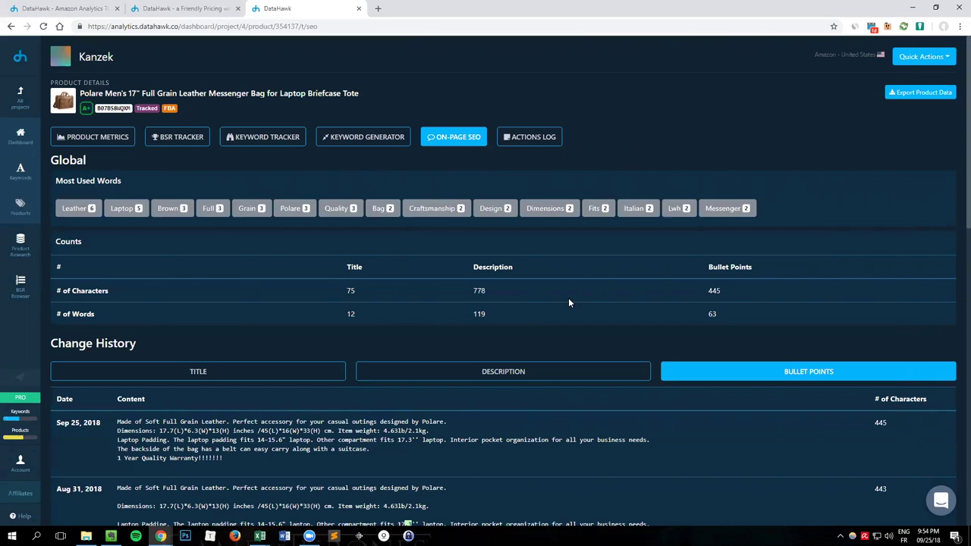
Start an Actions Log entry of type Advertising and Marketing Entry, sub type Facebook Ads Event, dated 2018-09-18.
click(527, 139)
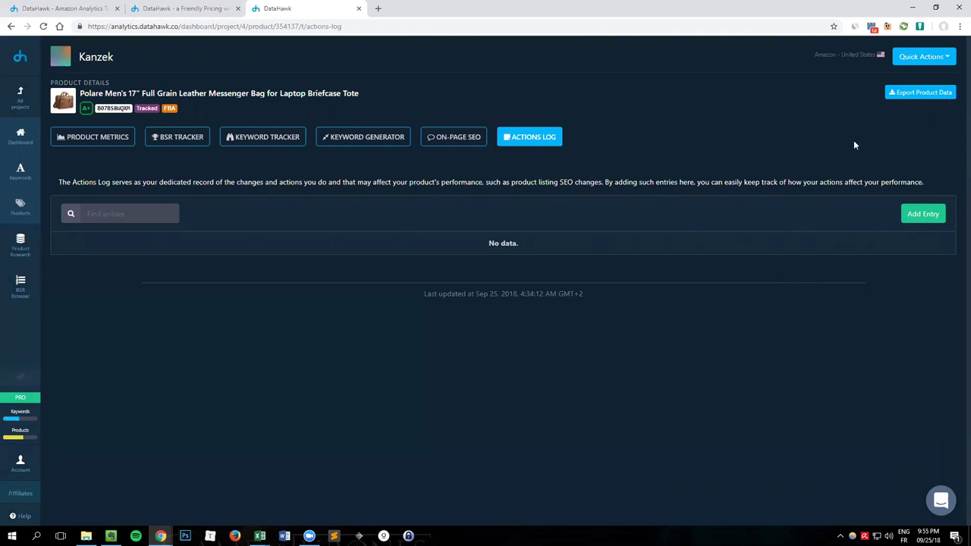
click(923, 216)
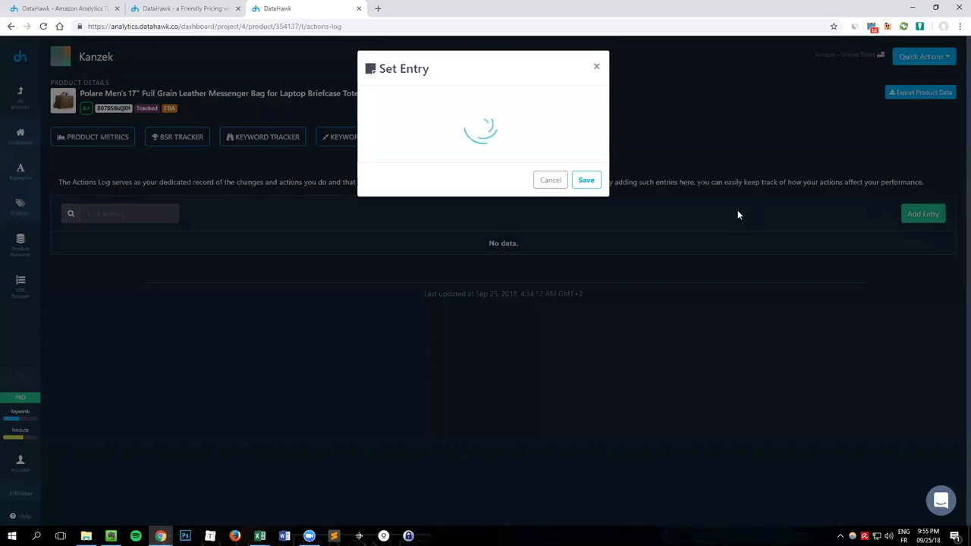
click(586, 119)
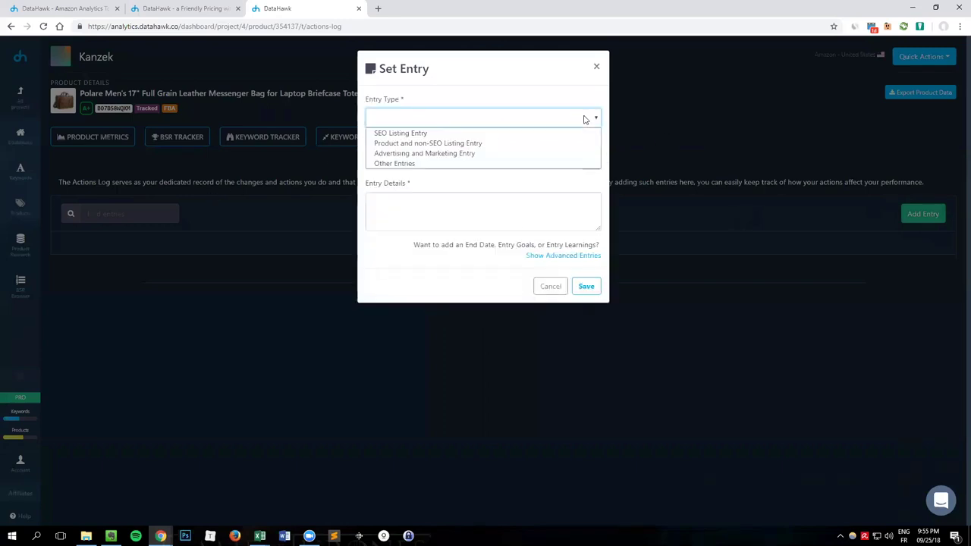
click(543, 154)
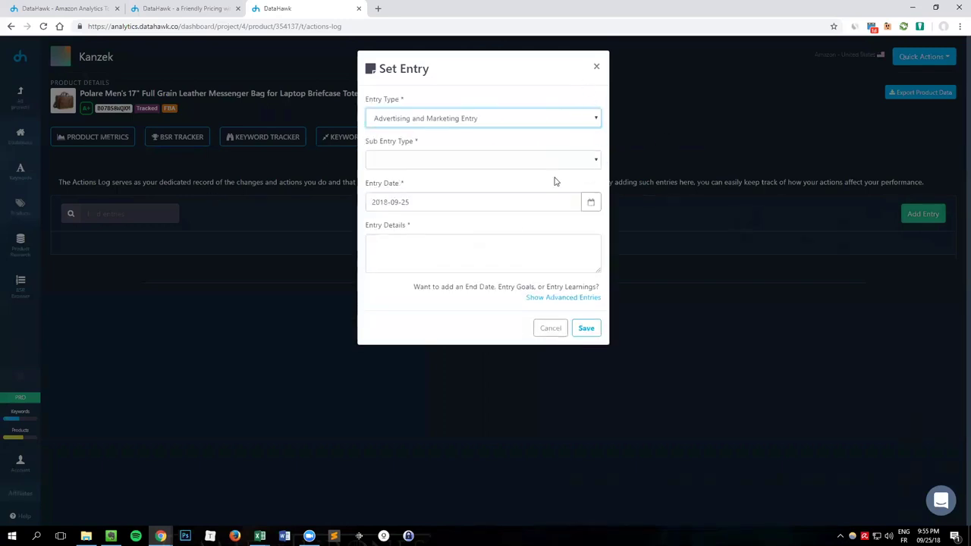
click(515, 162)
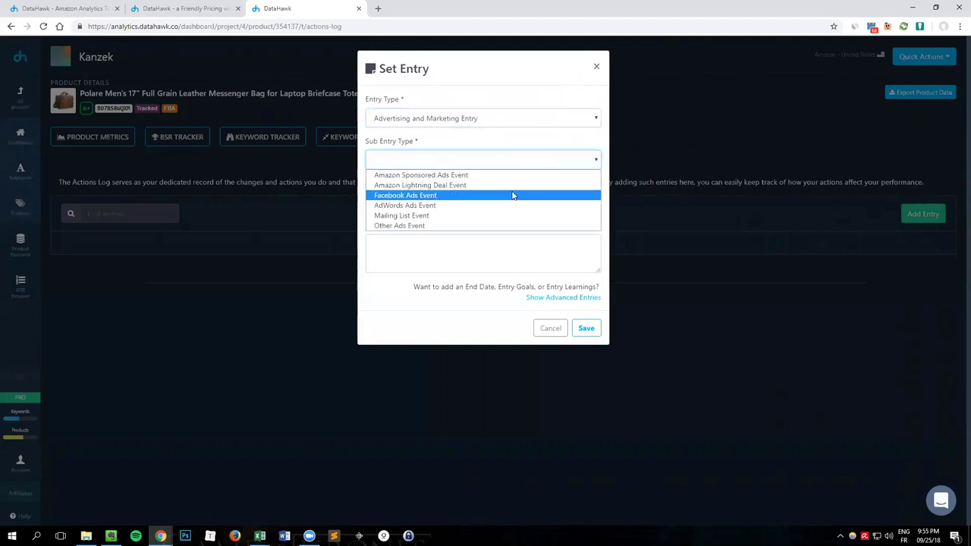
click(513, 195)
click(423, 206)
click(589, 202)
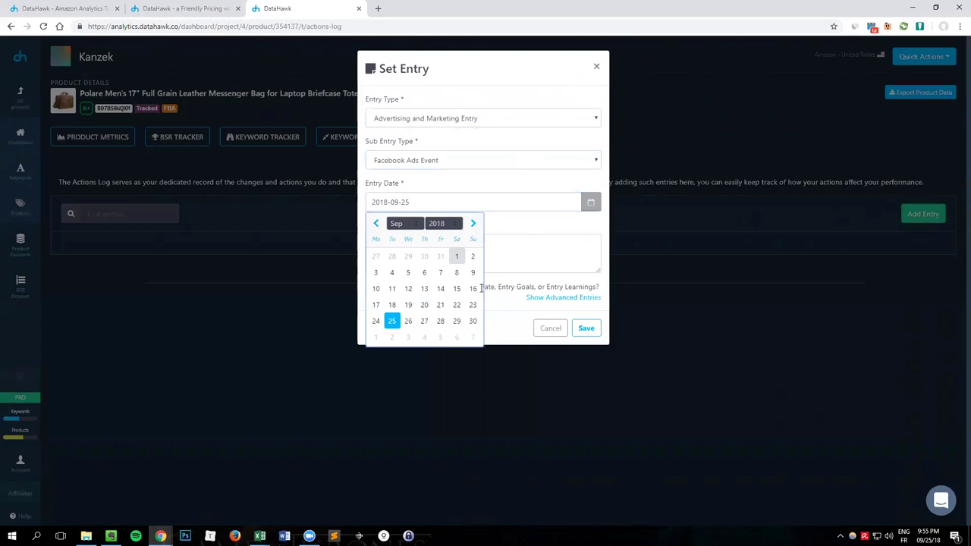
click(392, 305)
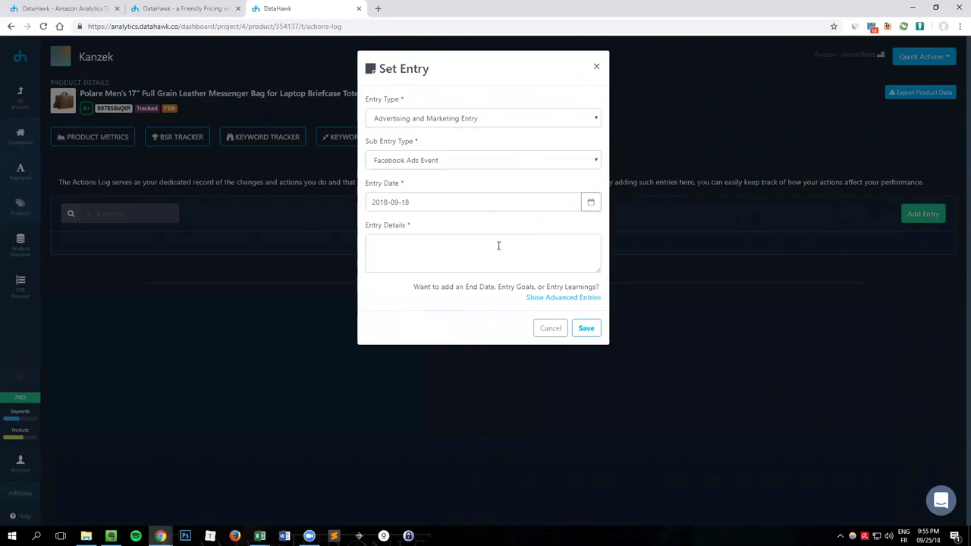
Set the entry's optional end date to 2018-09-25, inspect the details, goals and learnings fields, and discard the entry.
click(542, 296)
click(465, 336)
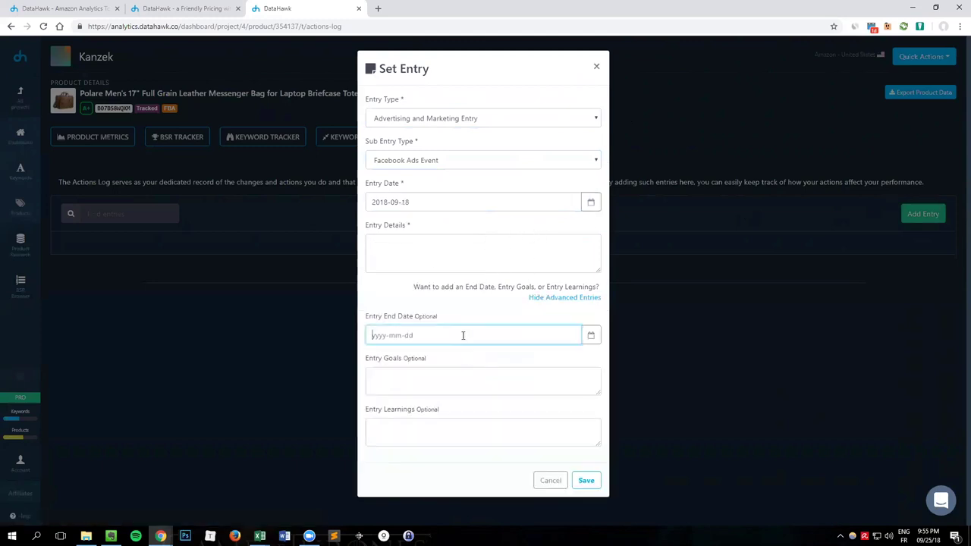
click(591, 335)
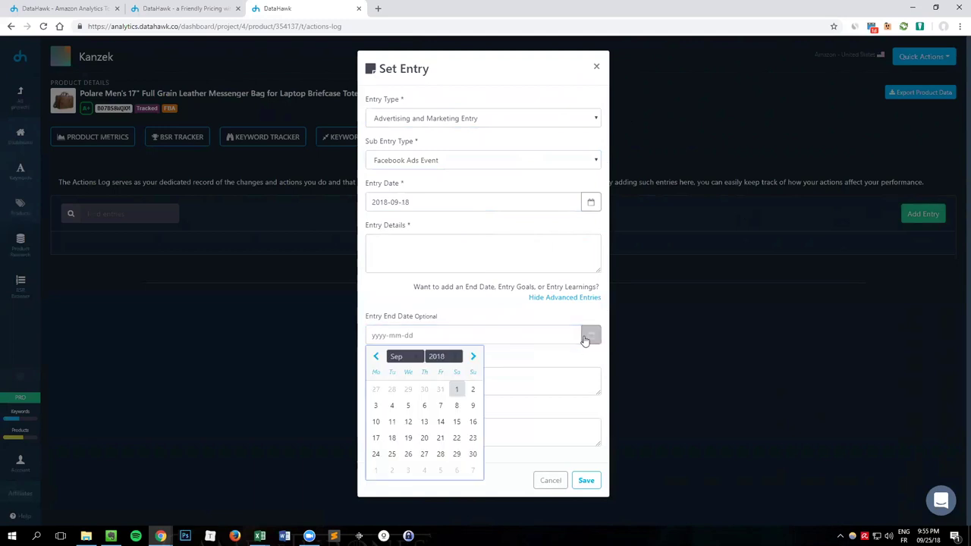
click(393, 454)
click(474, 265)
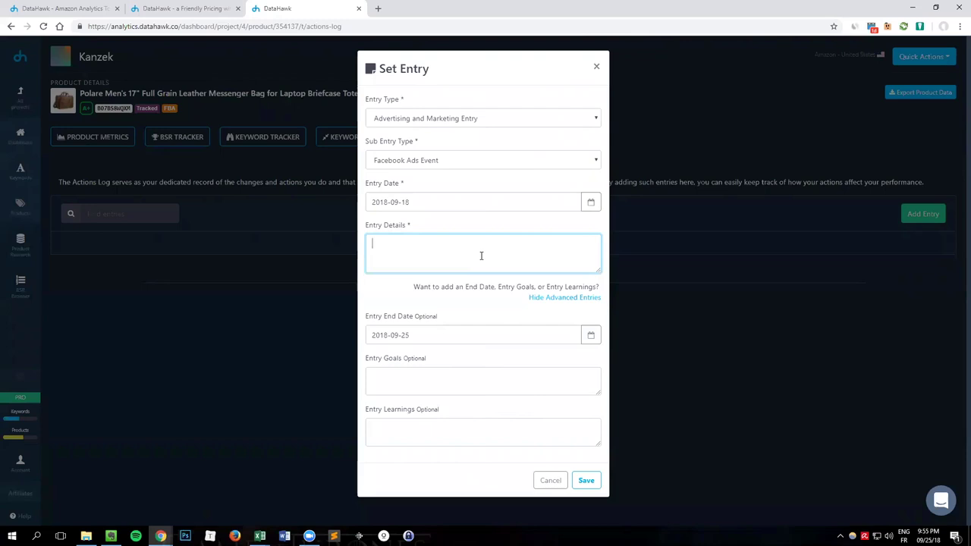
click(480, 378)
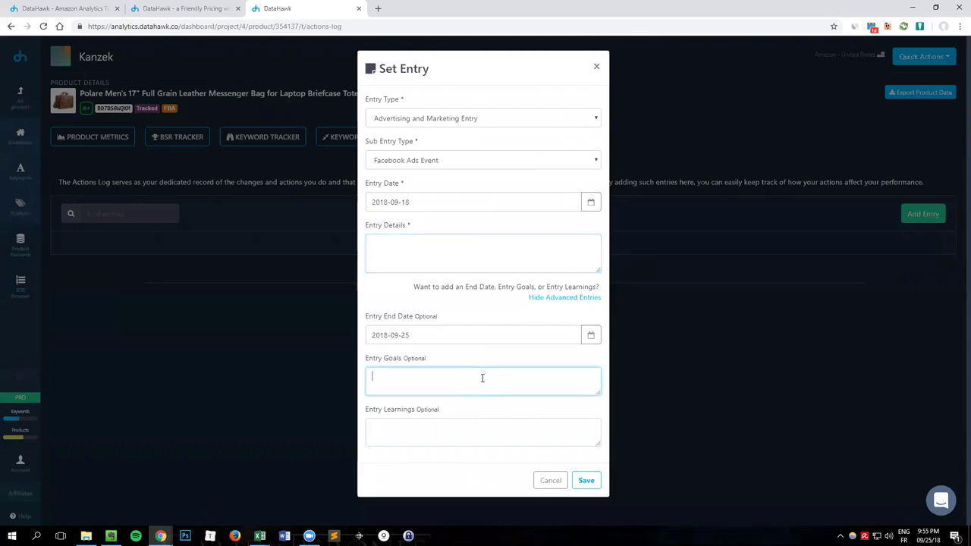
click(506, 449)
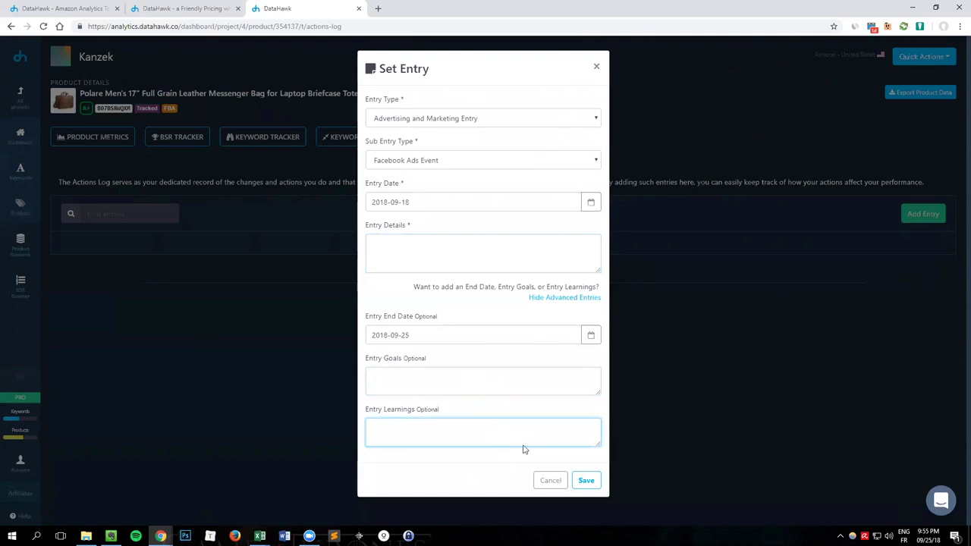
click(552, 487)
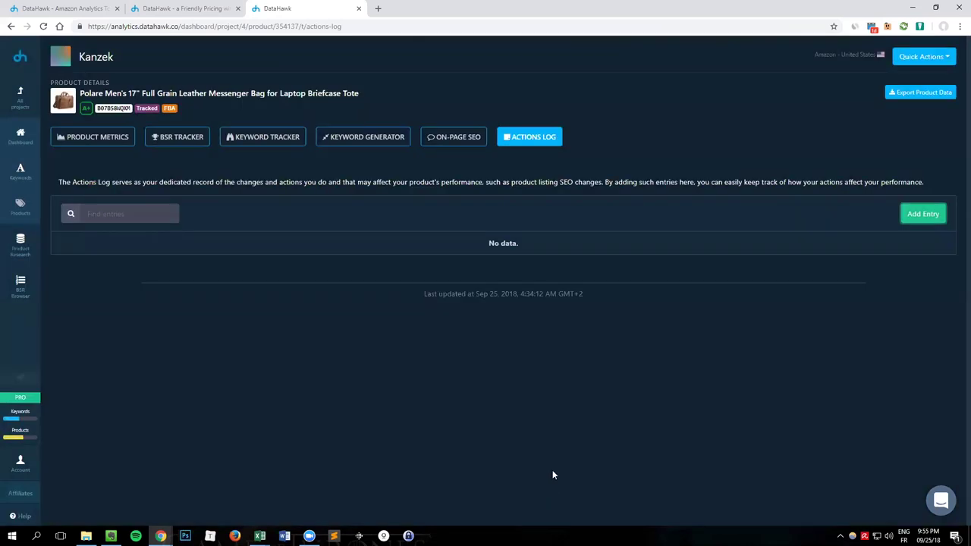
View the product's best sellers rank history and, in Excel, examine the Summary sheet of the exported product performance report.
click(178, 137)
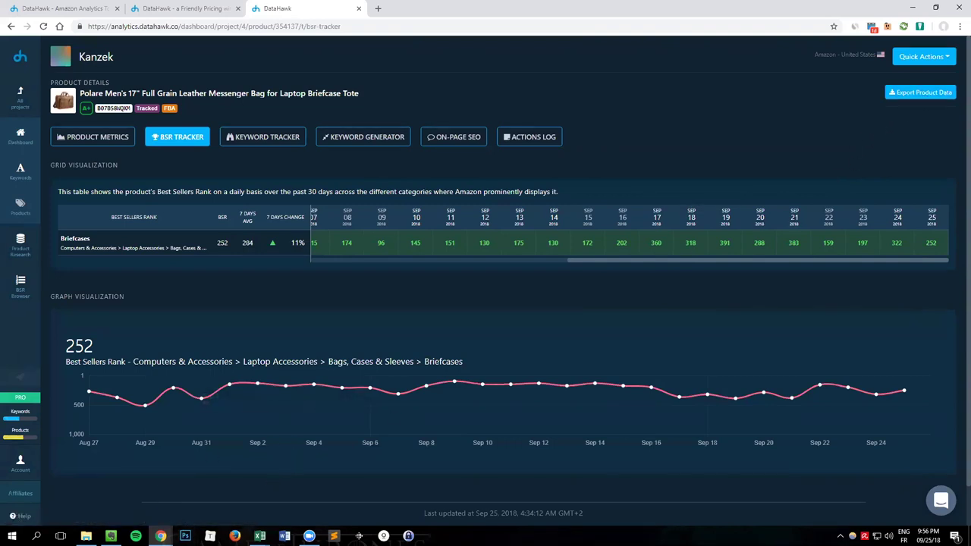
mouse_move(259, 536)
click(369, 491)
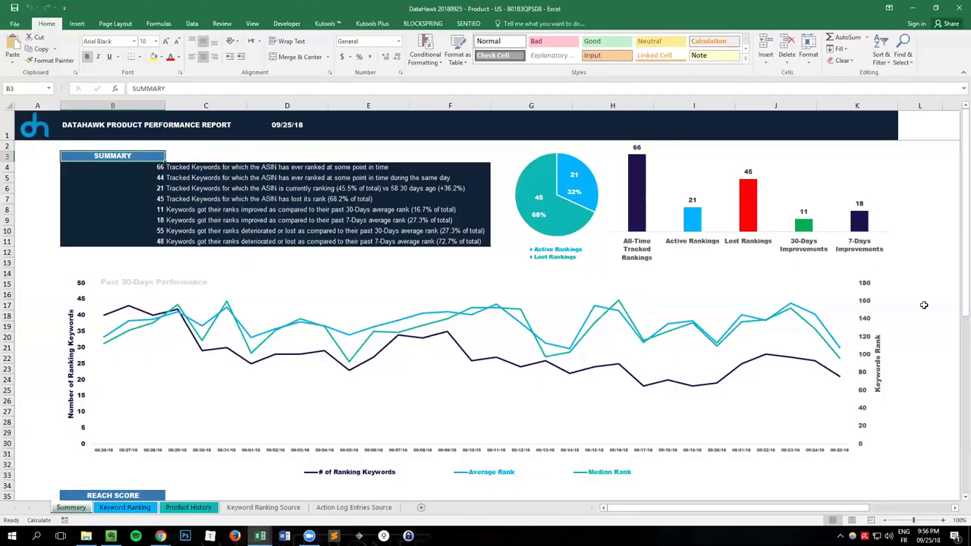
click(924, 305)
scroll(694, 335, down, 5)
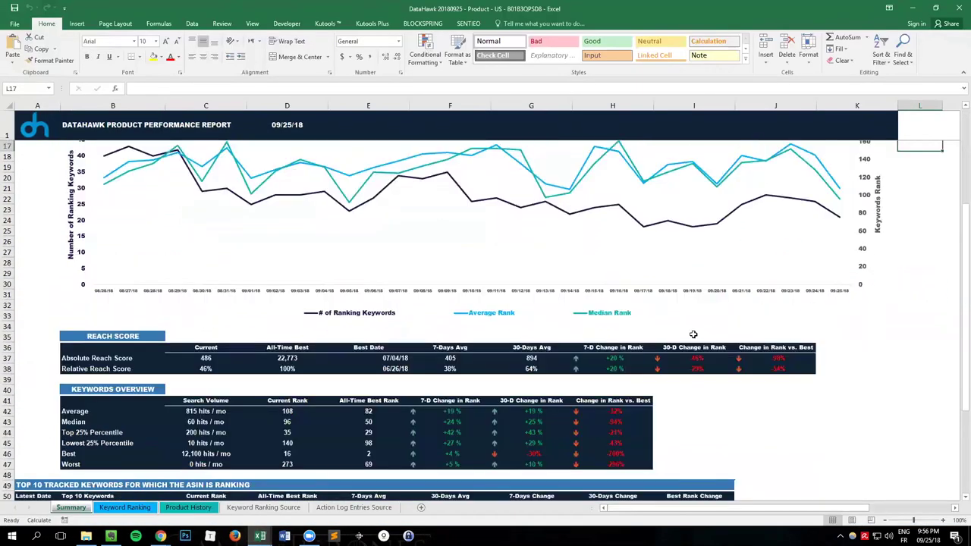
scroll(693, 334, down, 4)
scroll(697, 341, up, 4)
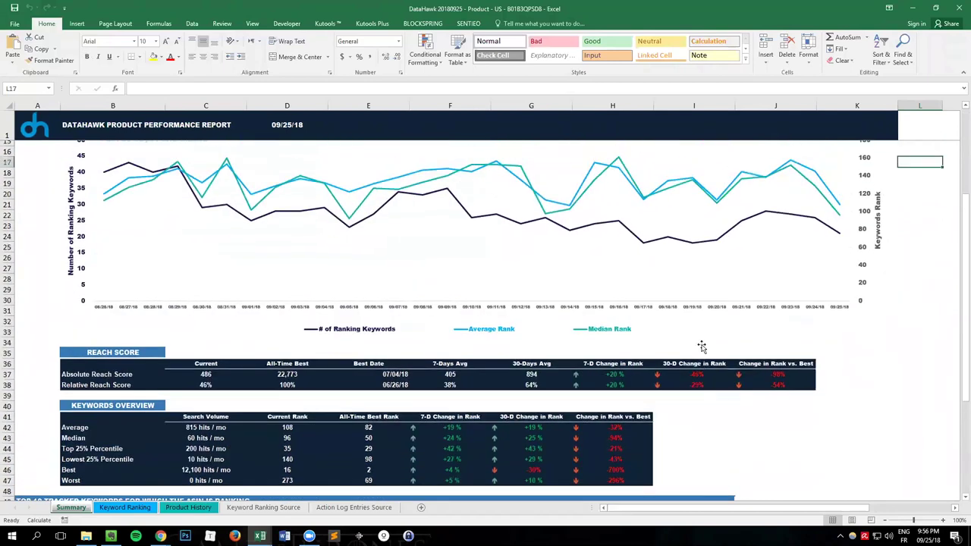
scroll(702, 347, up, 5)
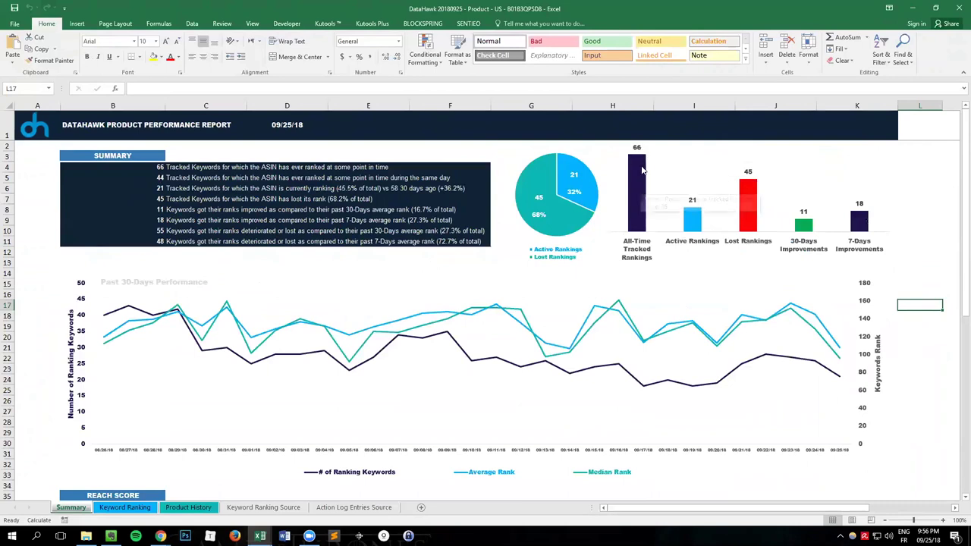
mouse_move(647, 190)
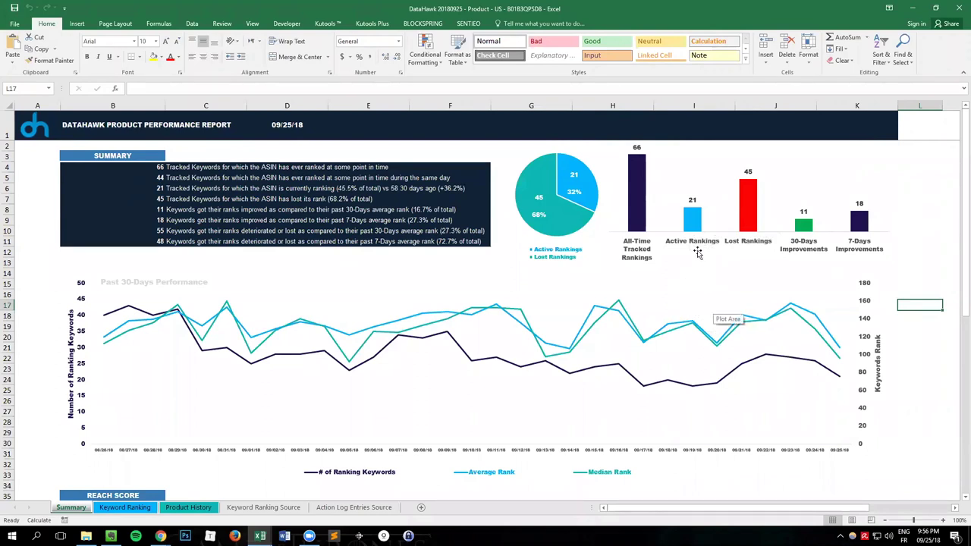
drag(957, 202, 948, 384)
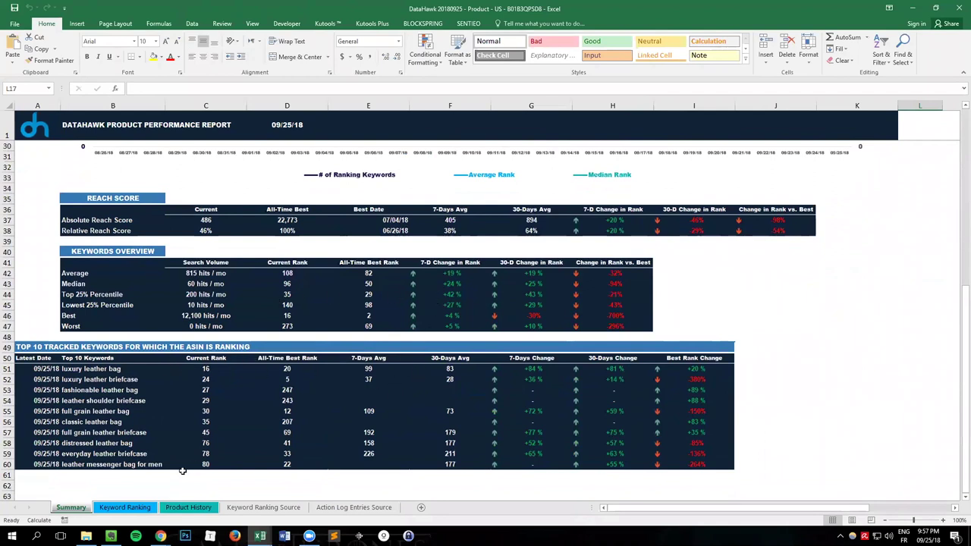
Look over the report's Keyword Ranking sheet and return to the DataHawk product page in the browser.
click(125, 507)
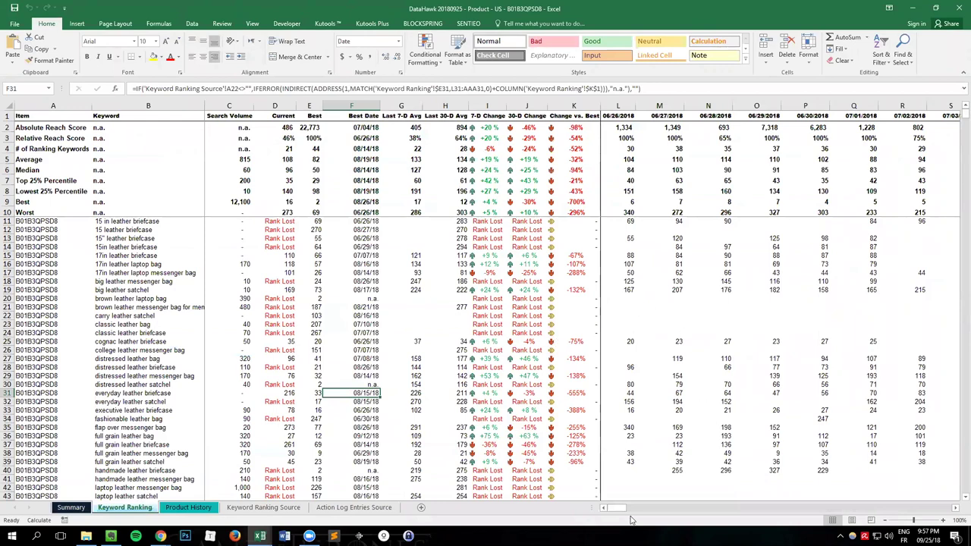
key(alt+Tab)
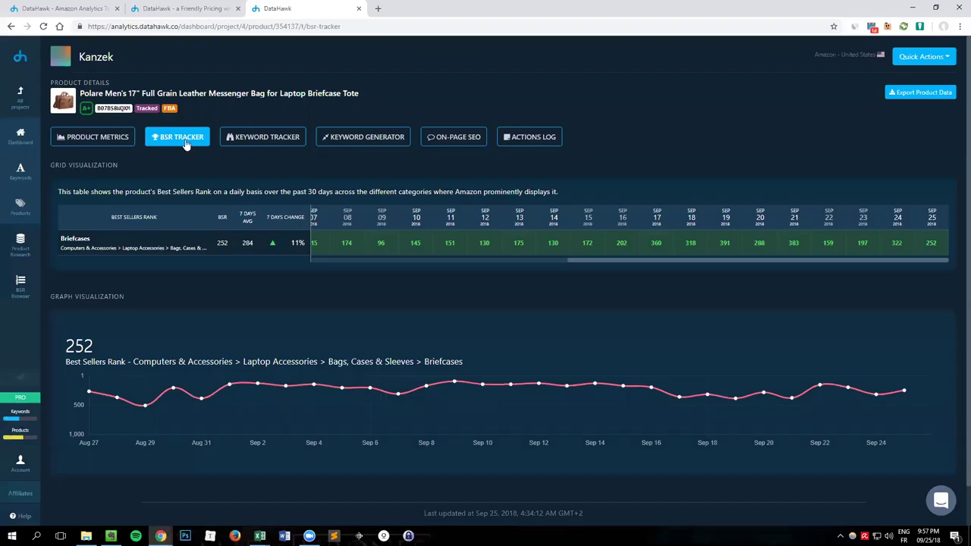
Switch to the exported Excel report and highlight the "15in leather briefcase" keyword cell in yellow on the Keyword Ranking sheet.
key(alt+Tab)
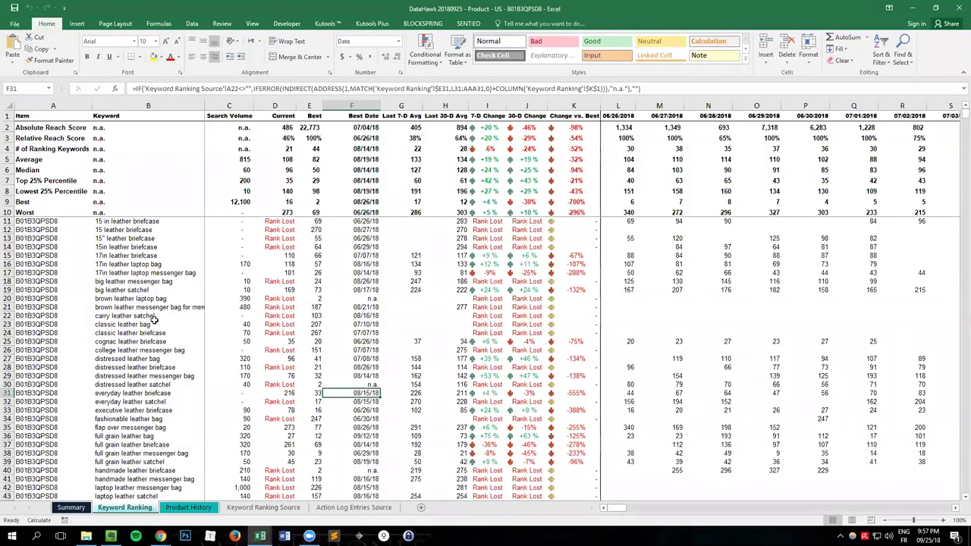
click(135, 247)
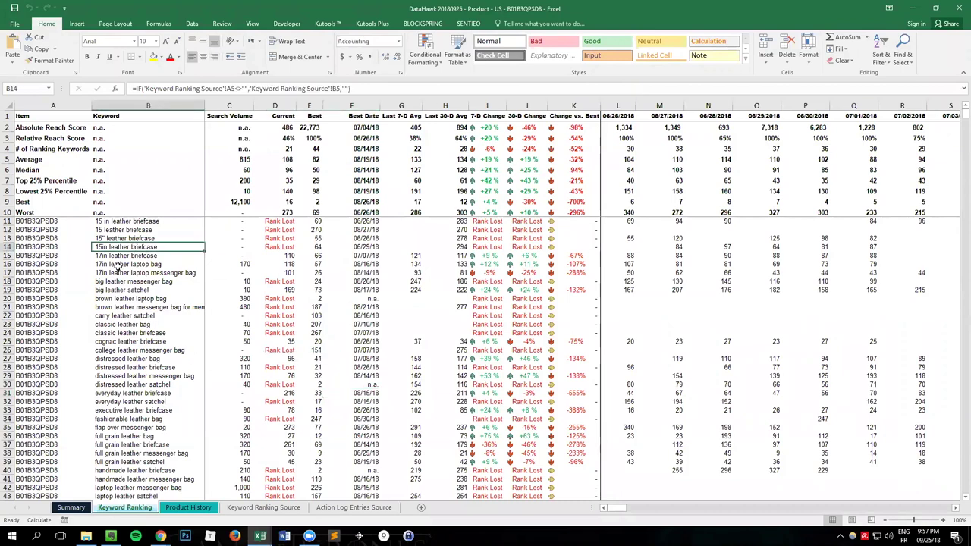
click(154, 57)
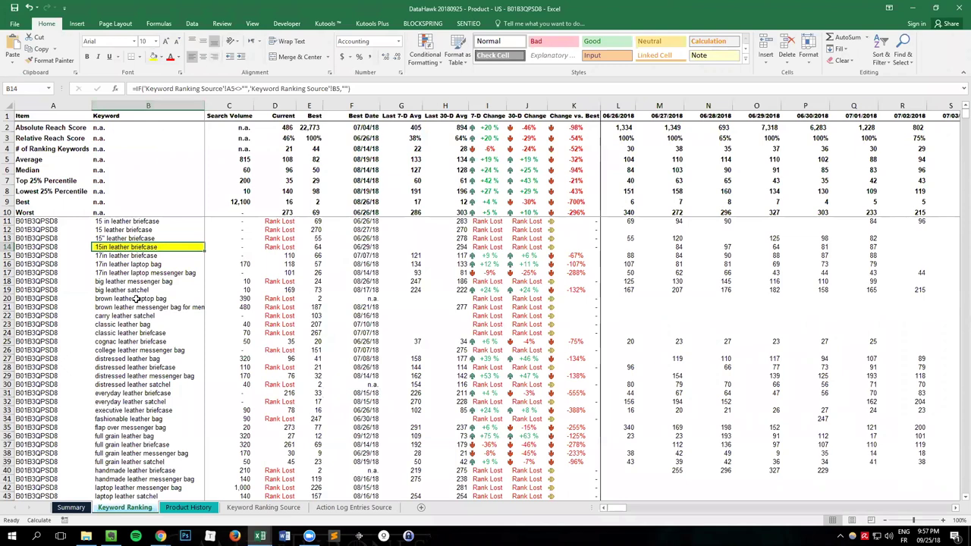
Inspect the current rank, best rank and best date of the "15in leather briefcase" keyword.
click(285, 248)
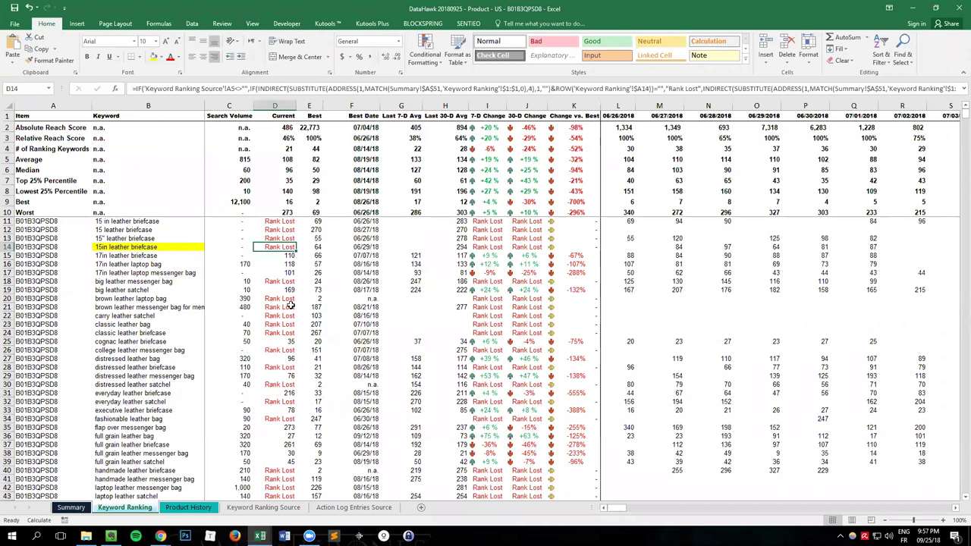
click(313, 247)
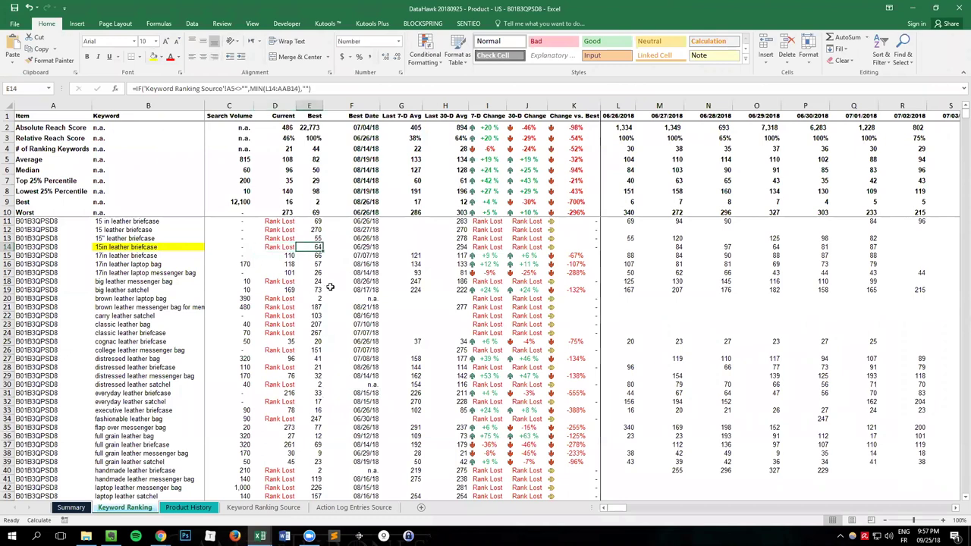
click(355, 247)
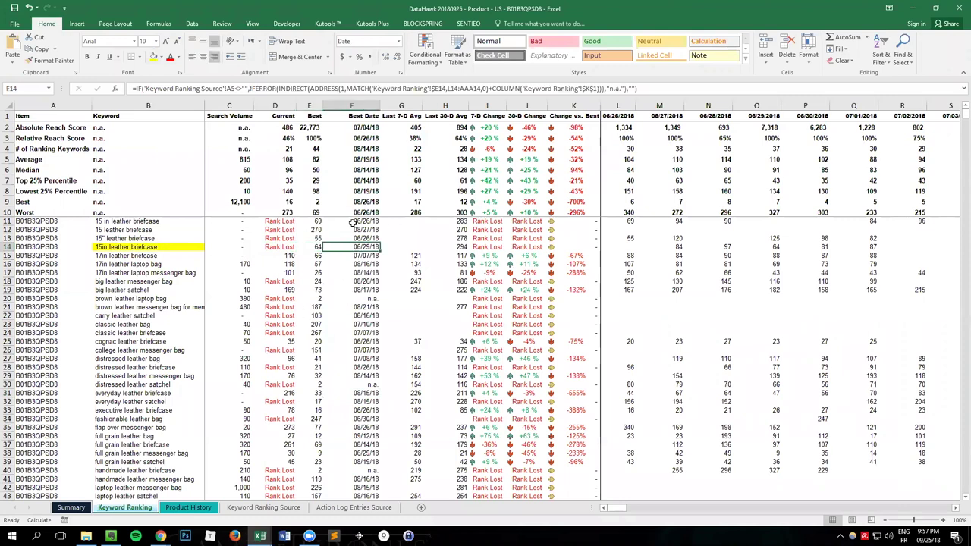
click(317, 250)
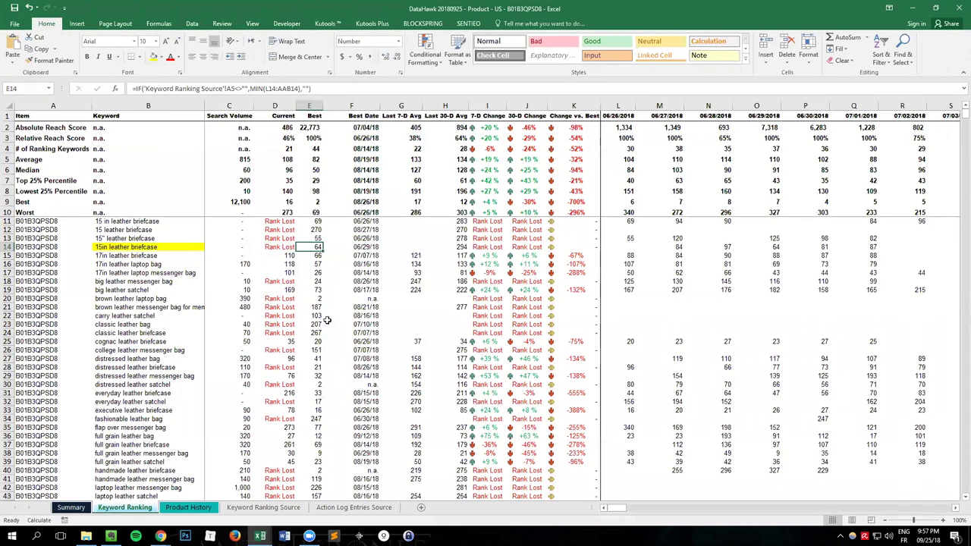
drag(314, 246, 336, 251)
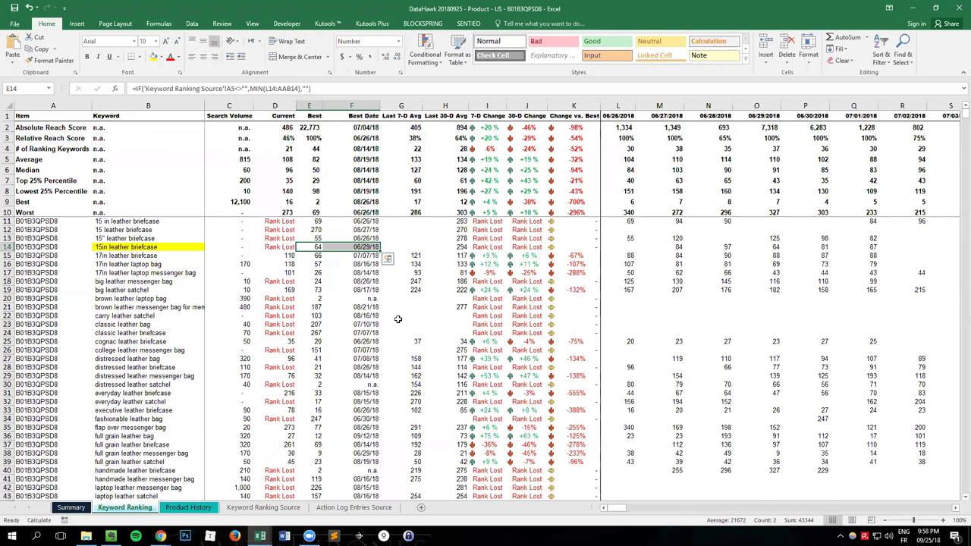
Examine the Product History sheet's price, version date and global best seller rank columns, and return to the DataHawk page in the browser.
click(190, 506)
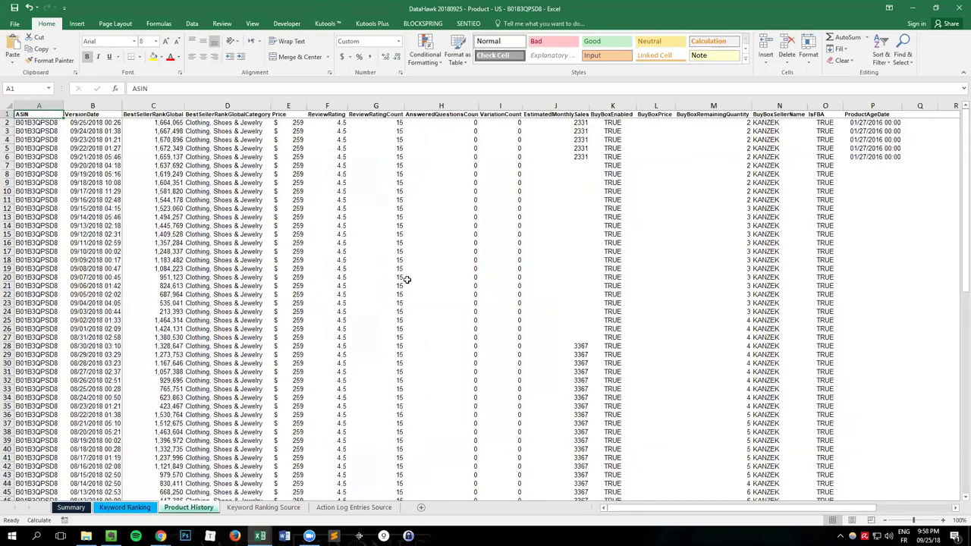
click(292, 207)
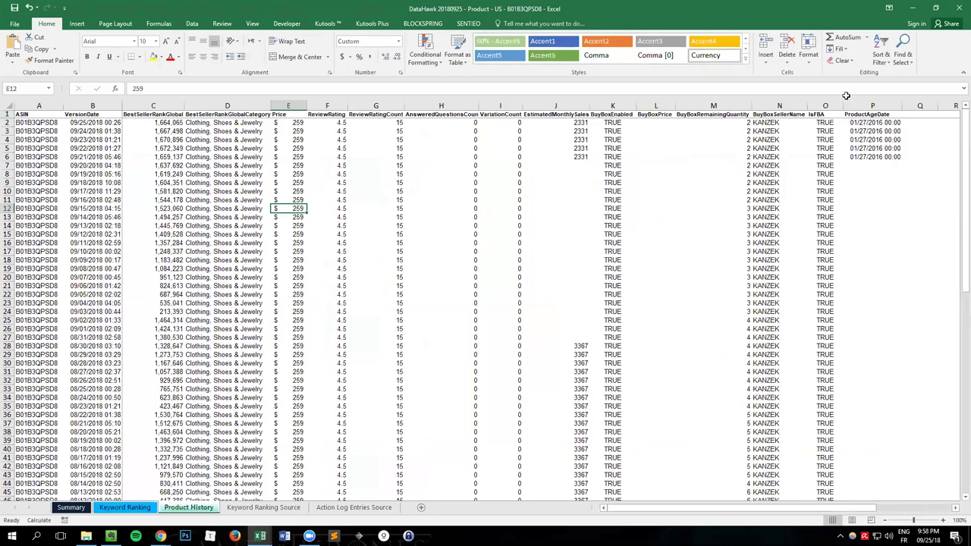
click(912, 7)
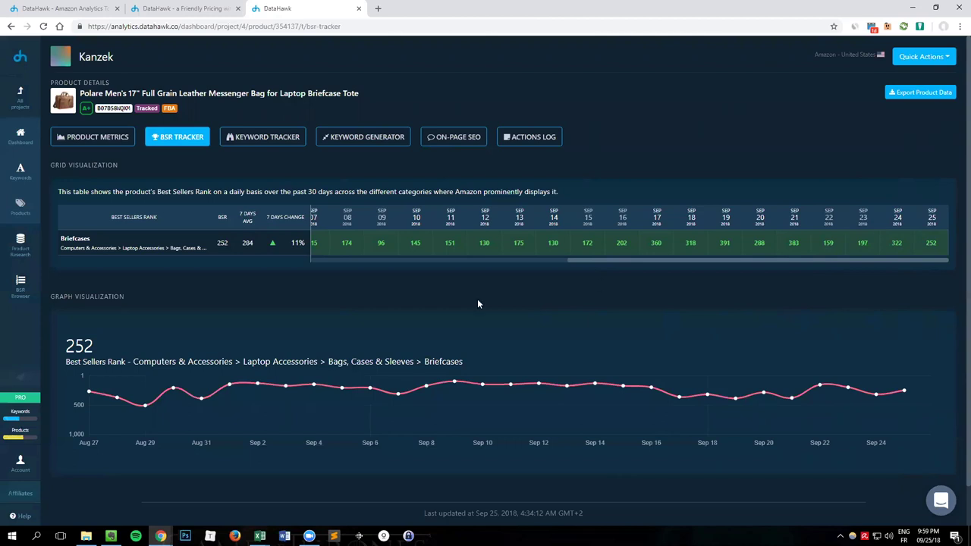
key(alt+Tab)
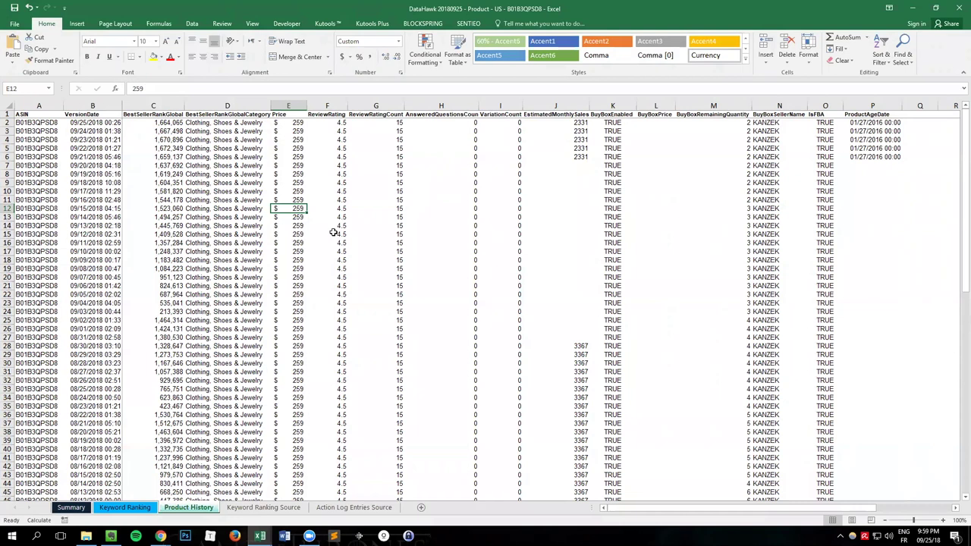
click(103, 150)
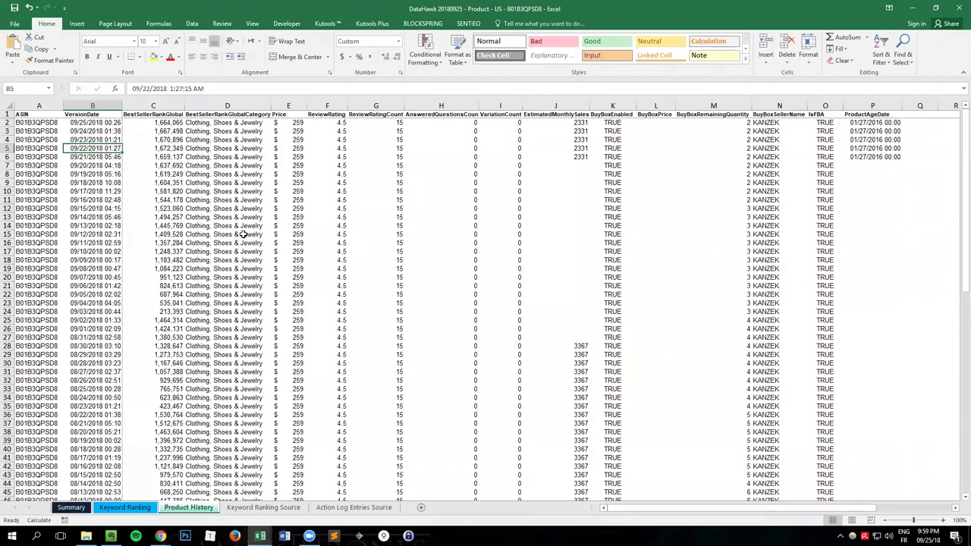
click(141, 141)
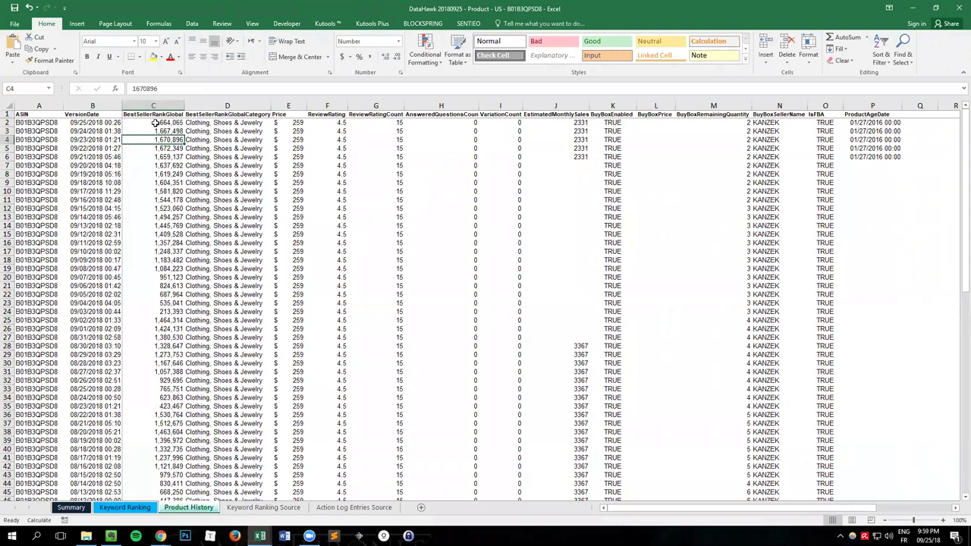
drag(155, 122, 152, 226)
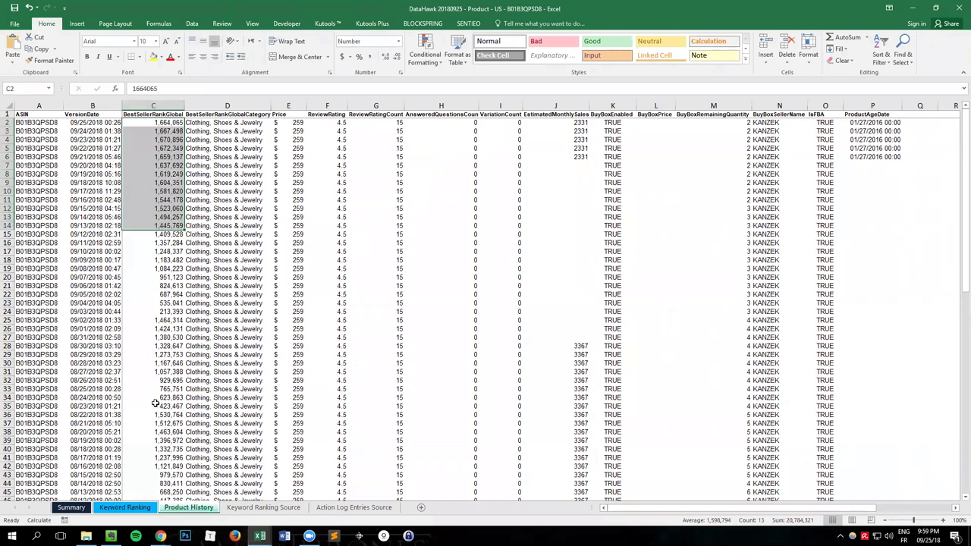
key(alt+Tab)
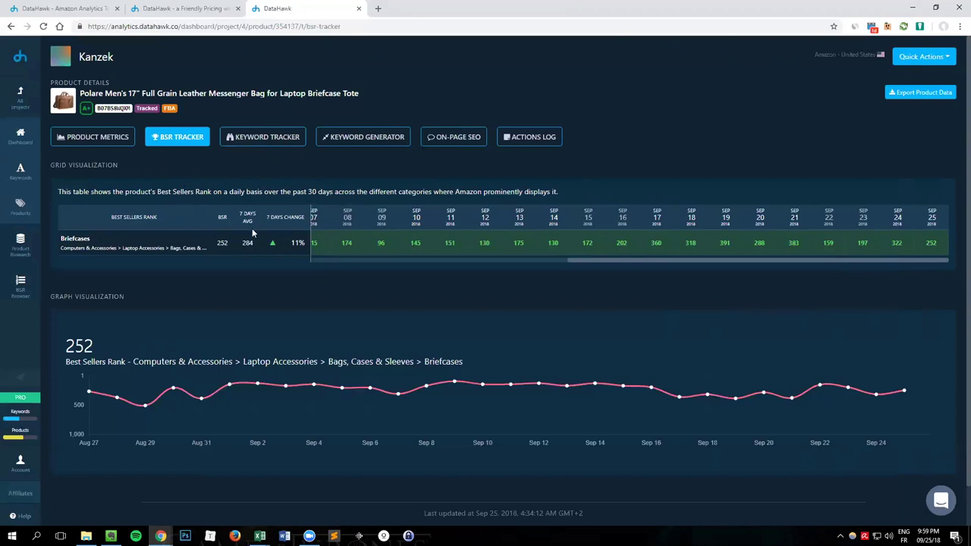
Open the project's tracked keywords list and examine the search volumes and the competition score details of "leather strap replacement".
click(31, 179)
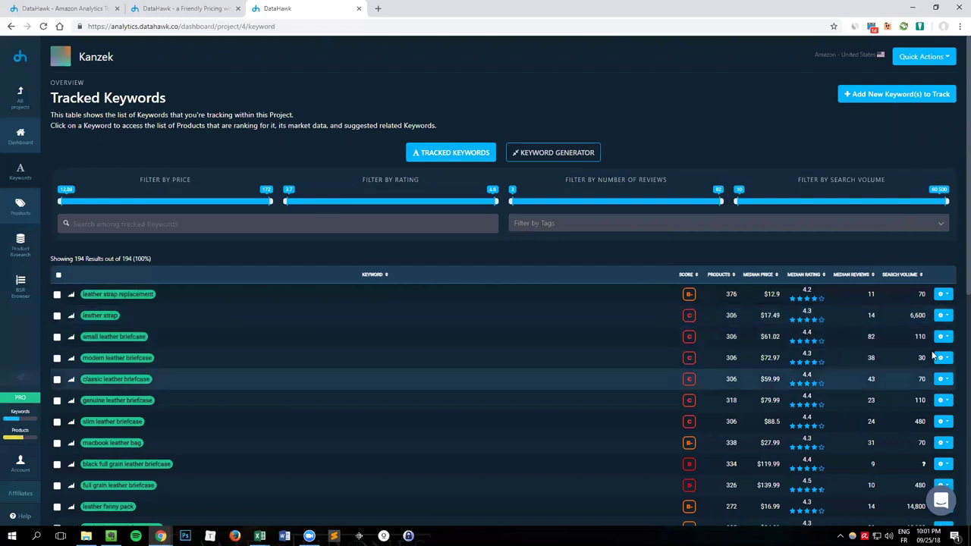
mouse_move(922, 321)
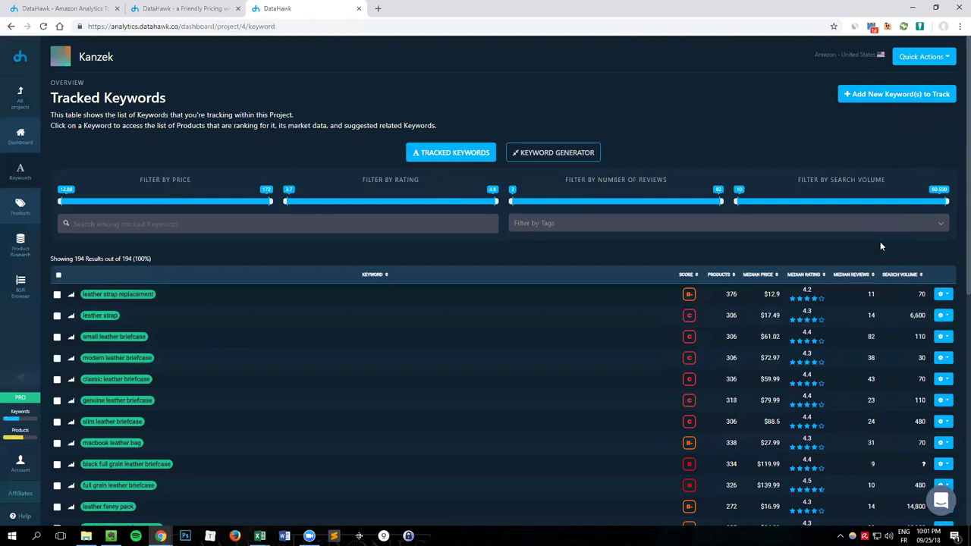
mouse_move(701, 313)
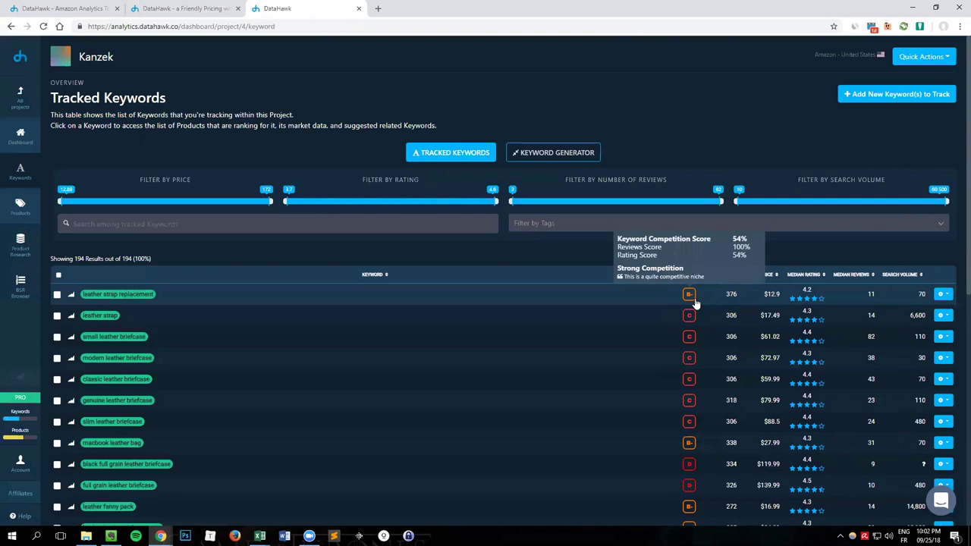
mouse_move(691, 337)
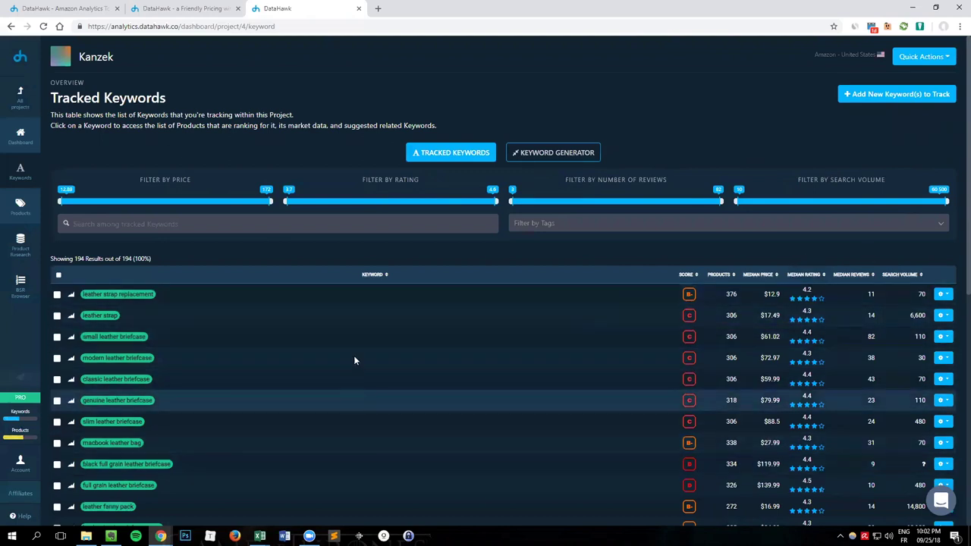
Filter the tracked keywords by the Portfolio tag.
click(583, 227)
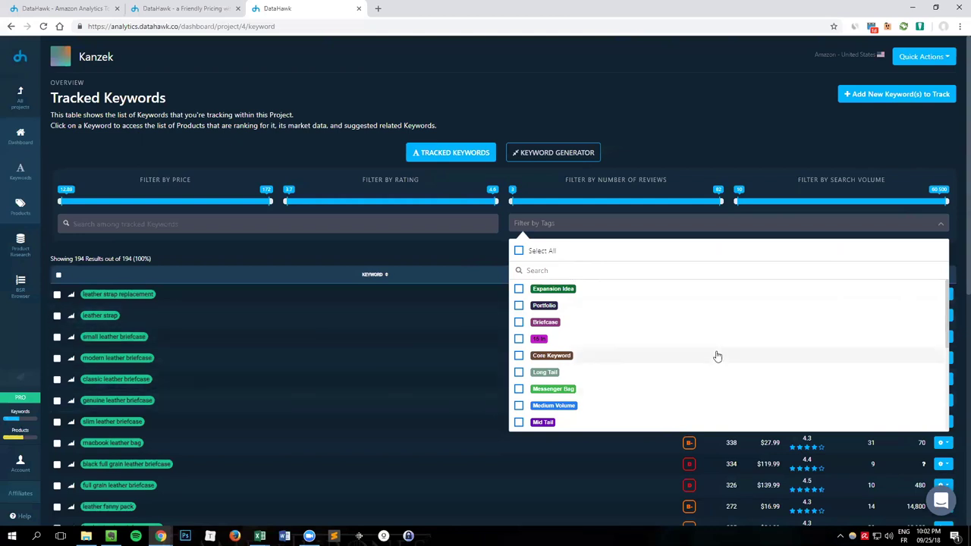
click(607, 306)
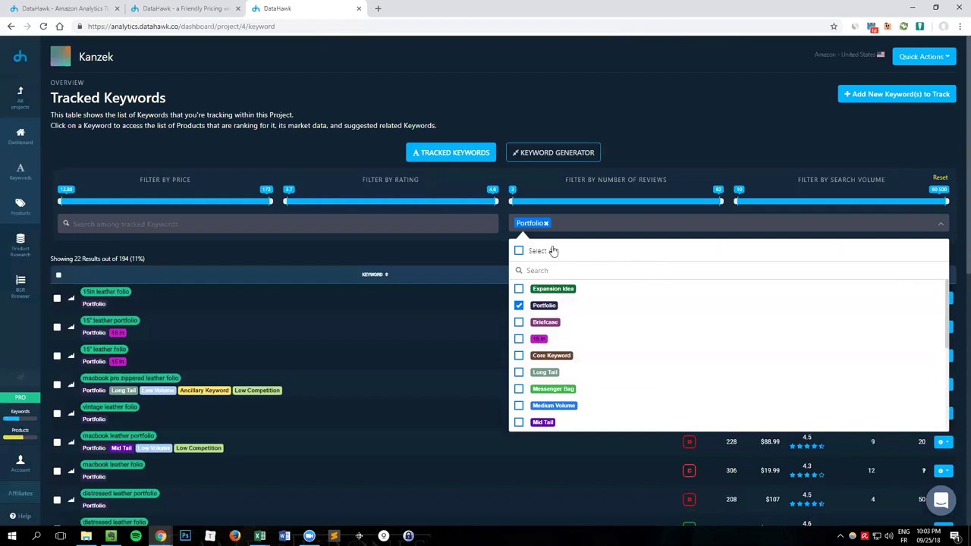
click(444, 249)
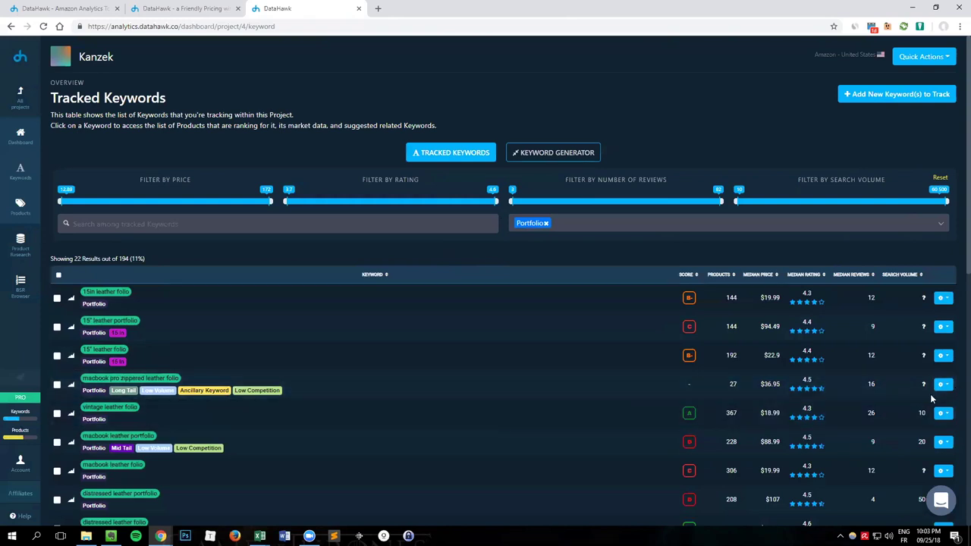
Open the tag management for the 15" leather folio keyword, confirm its existing tags, and return to the tracked keywords list.
click(940, 355)
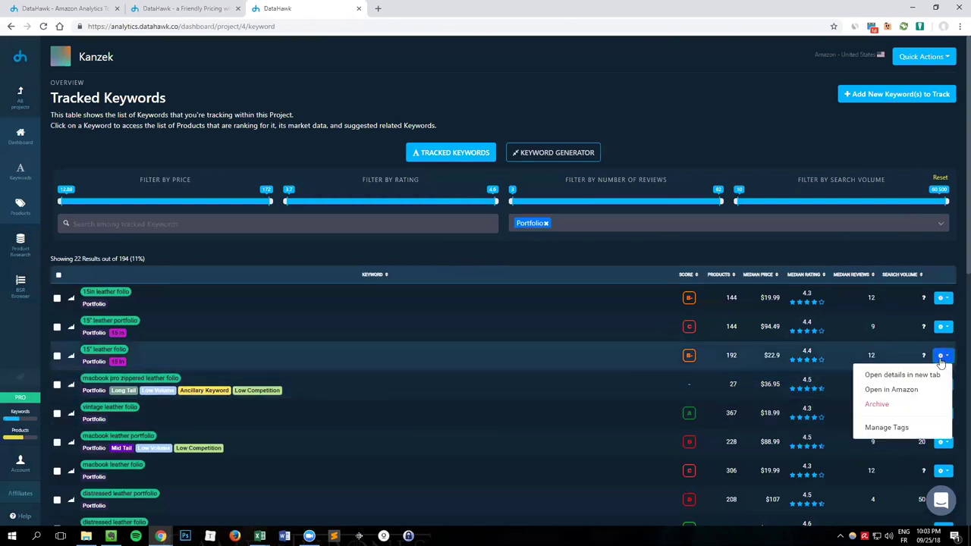
click(900, 429)
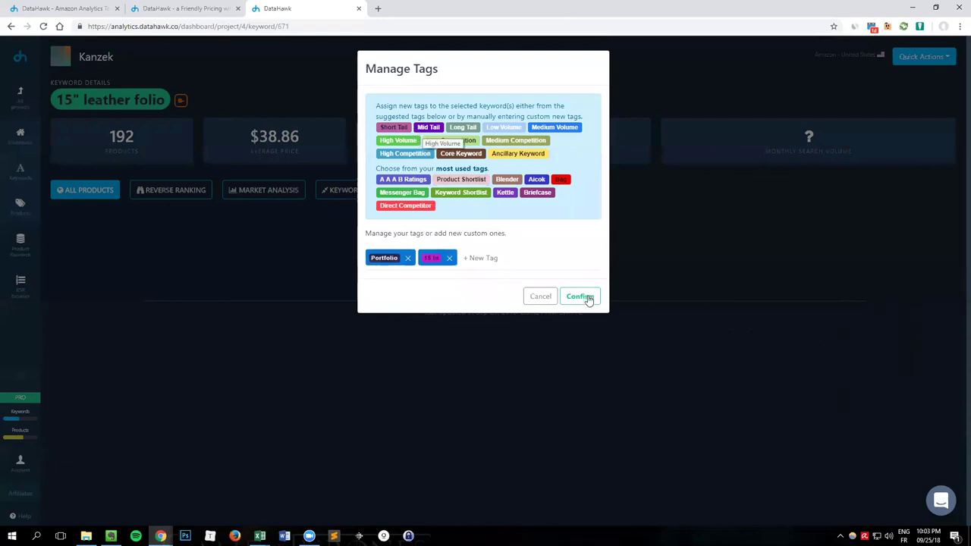
click(588, 301)
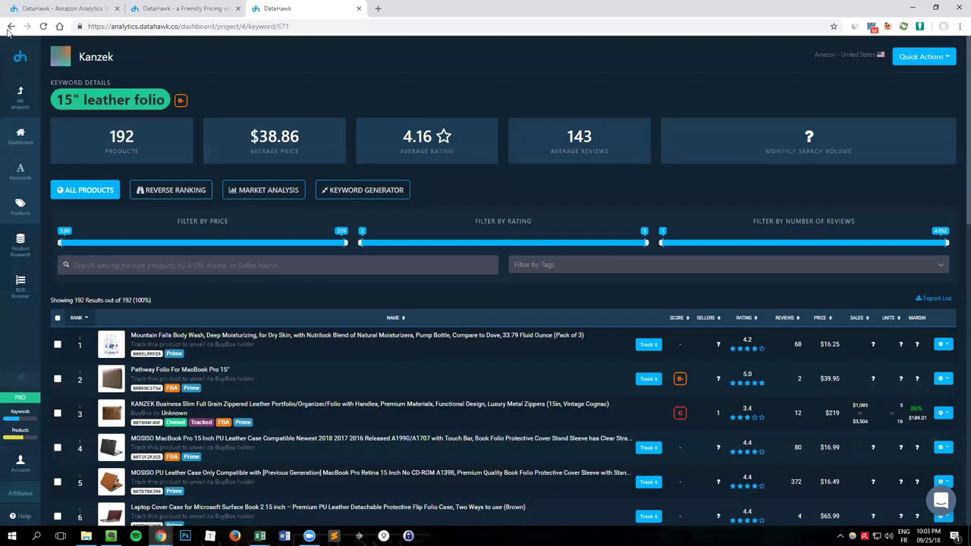
click(9, 27)
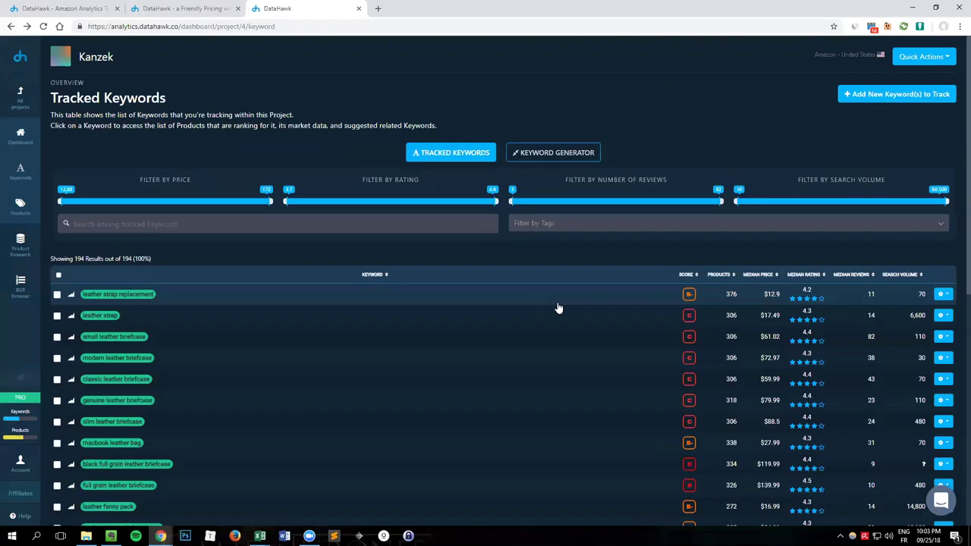
Reapply the Portfolio tag filter and view the search volume details of the "zippered leather portfolio" keyword.
click(577, 229)
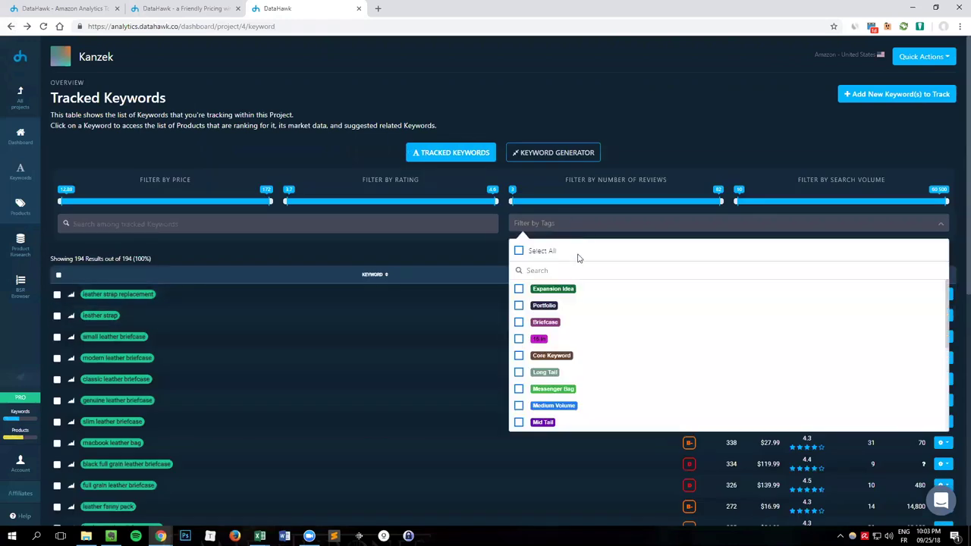
click(560, 306)
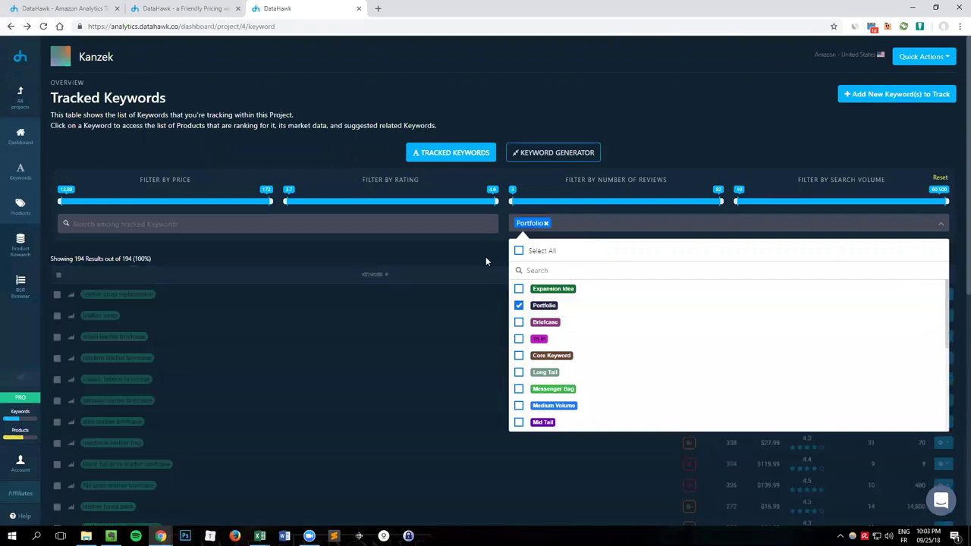
click(486, 261)
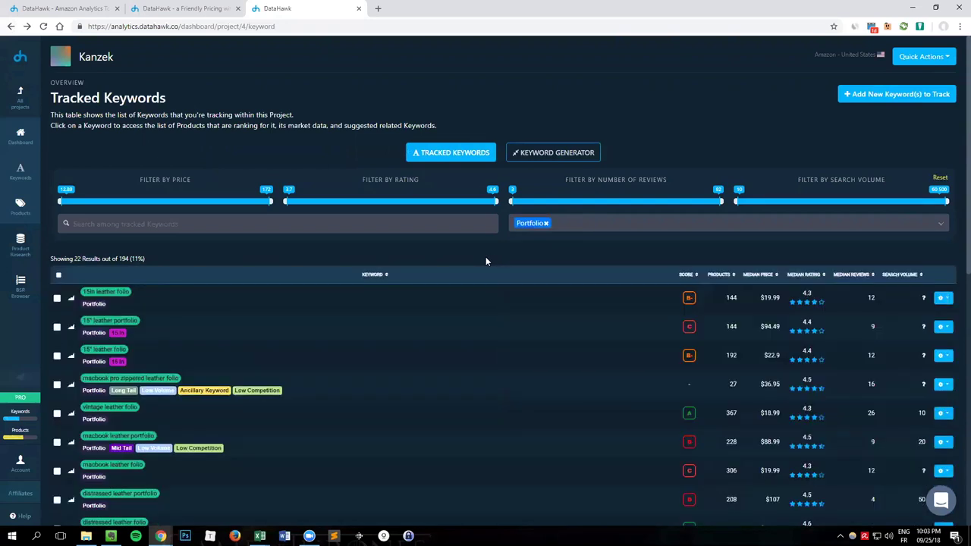
scroll(486, 261, down, 5)
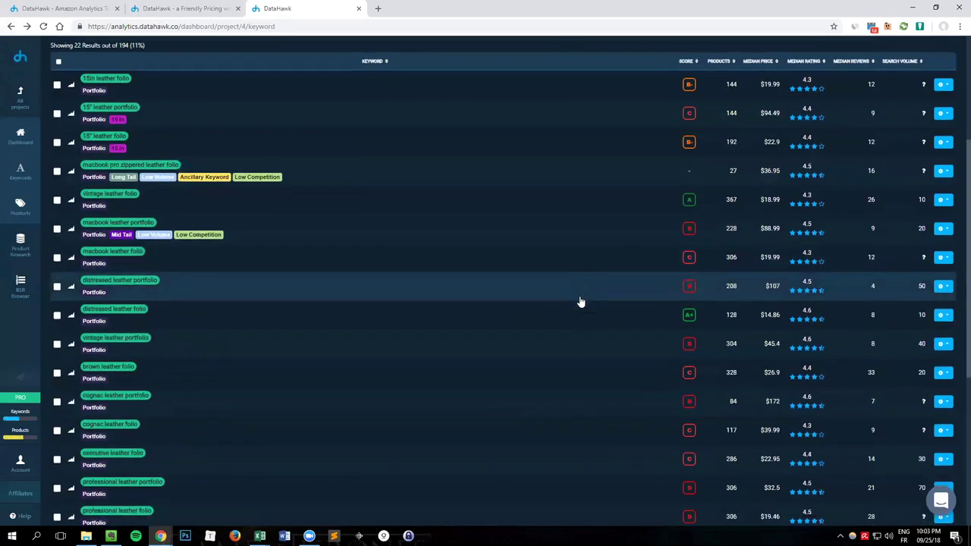
scroll(587, 302, down, 1)
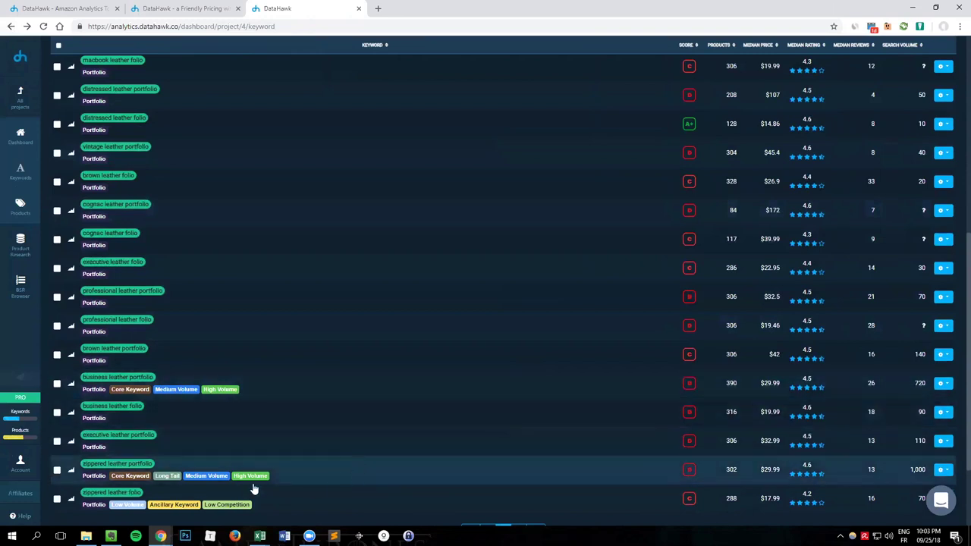
mouse_move(916, 473)
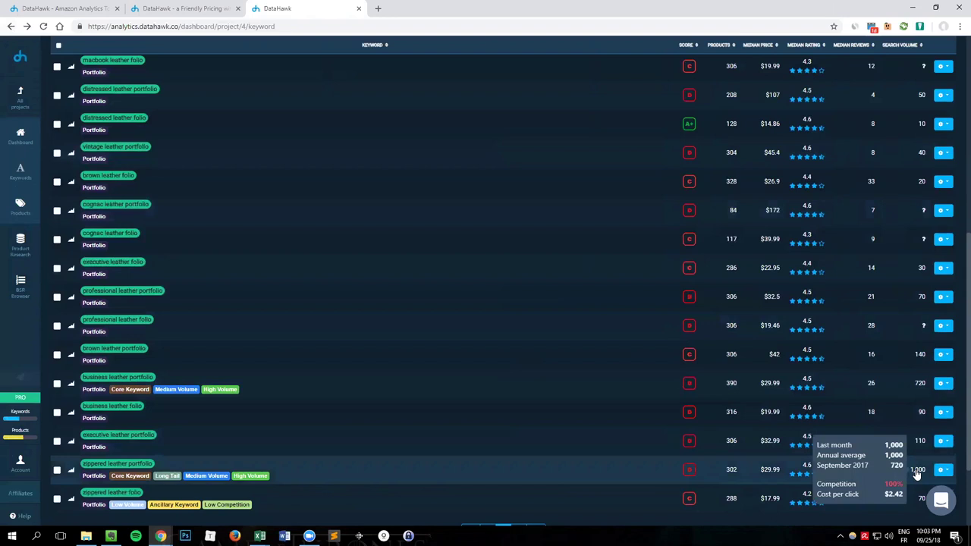
Open the "zippered leather portfolio" keyword details and look over the products ranking for it.
click(349, 479)
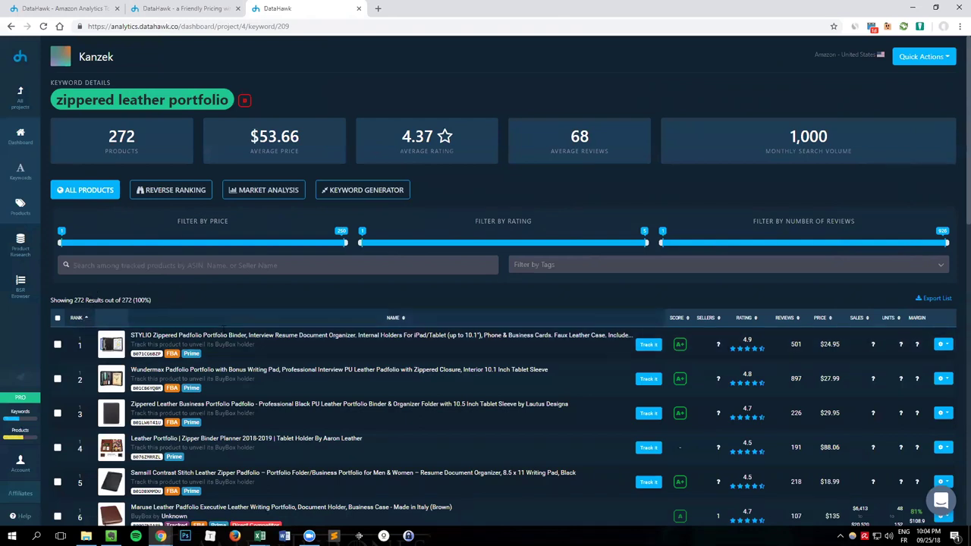
scroll(265, 310, down, 1)
scroll(264, 309, down, 2)
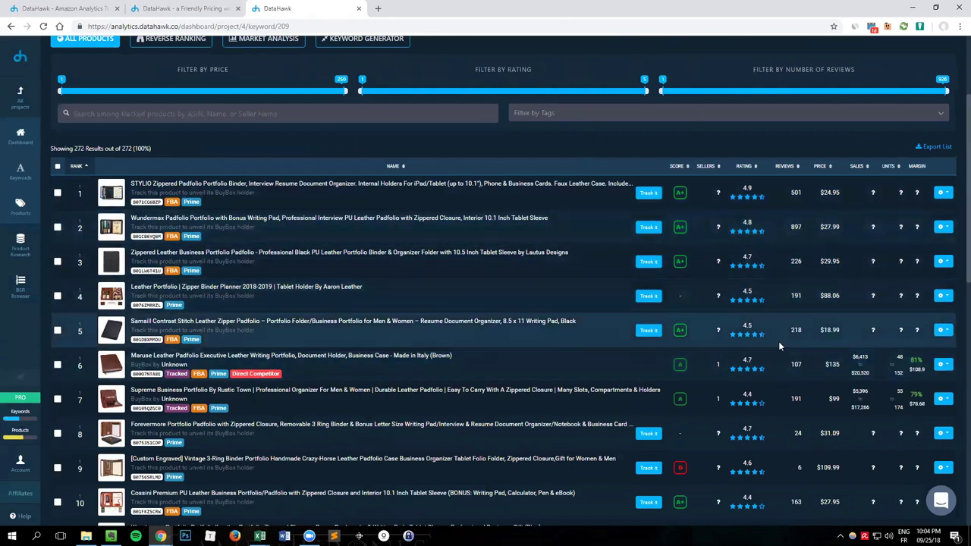
Filter the products ranking for "zippered leather portfolio" to a minimum price of 99 and at least 31 reviews, and review their scores.
scroll(778, 341, up, 1)
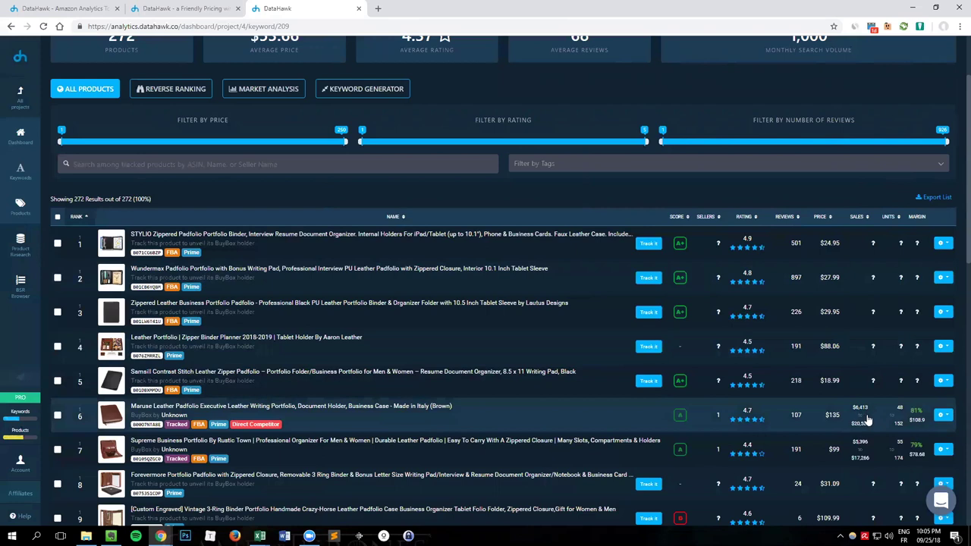
scroll(417, 316, up, 2)
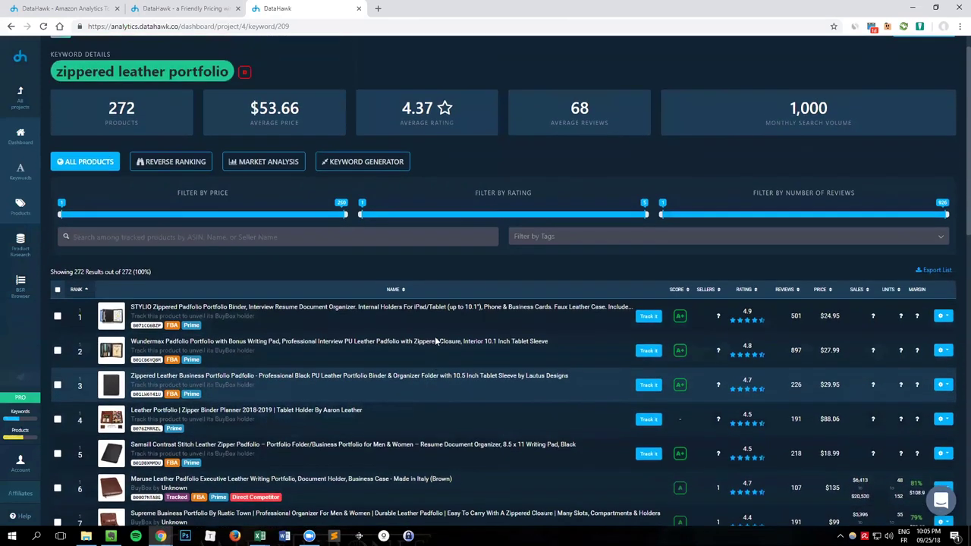
scroll(435, 341, up, 1)
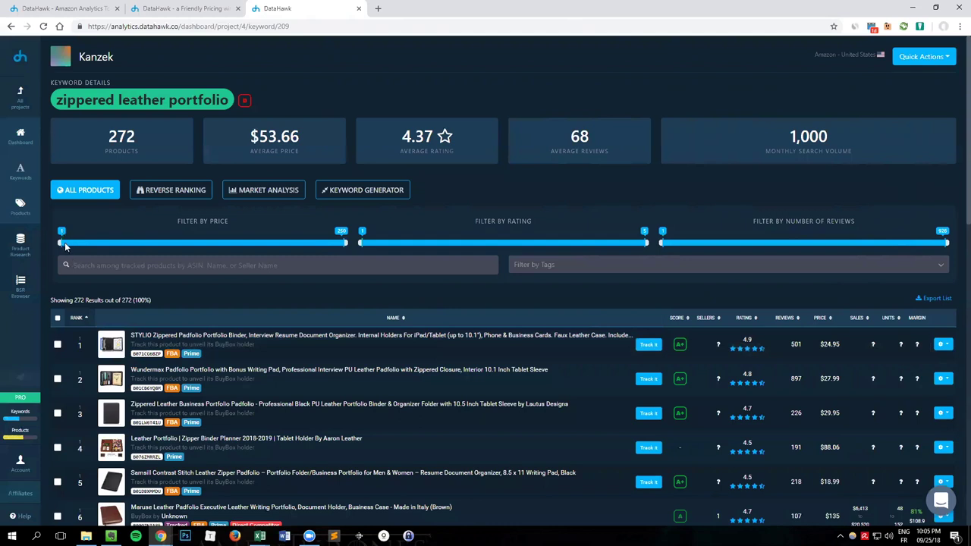
drag(147, 247, 158, 244)
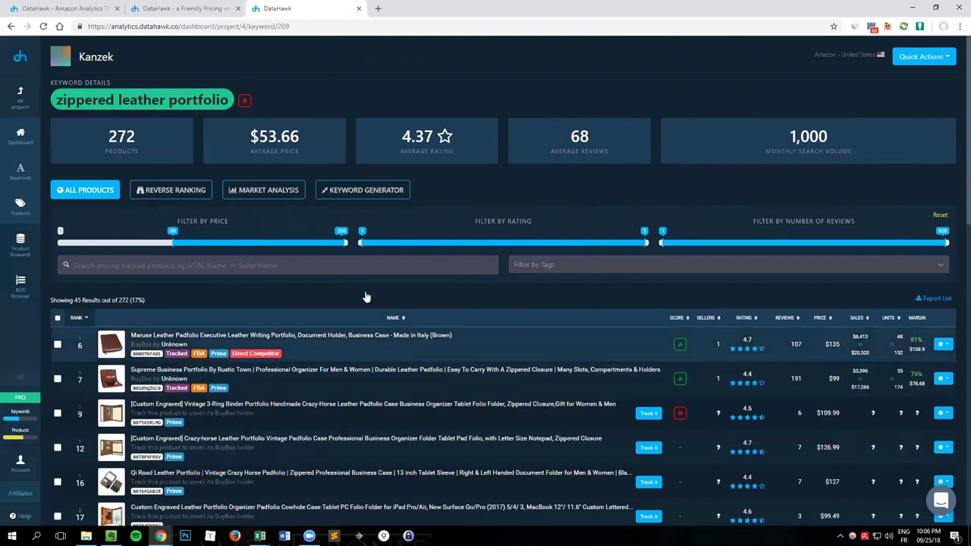
scroll(308, 265, down, 1)
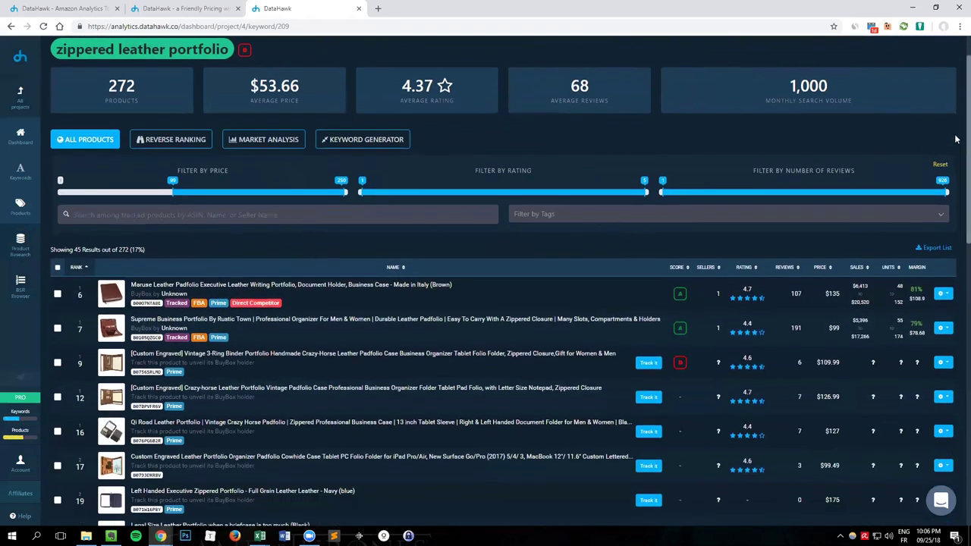
scroll(50, 161, down, 2)
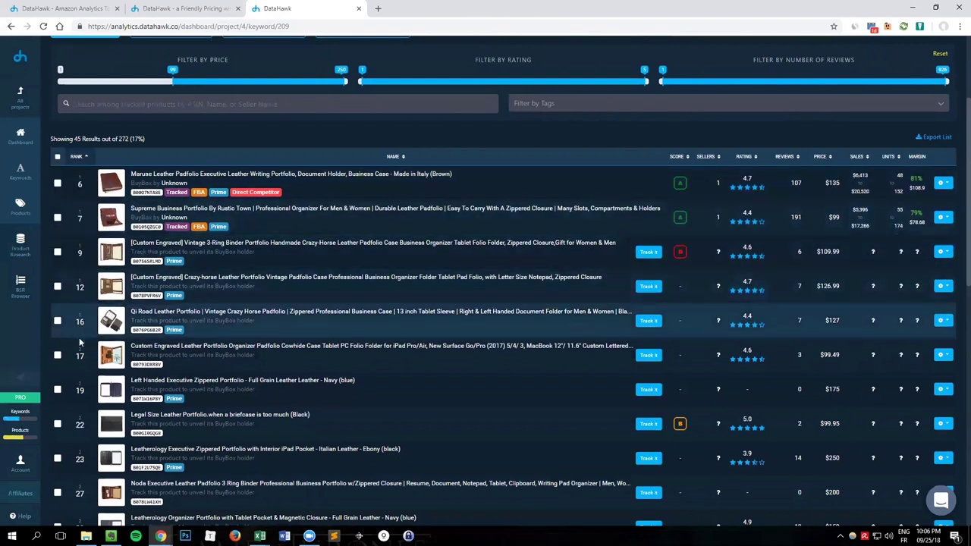
scroll(139, 414, up, 3)
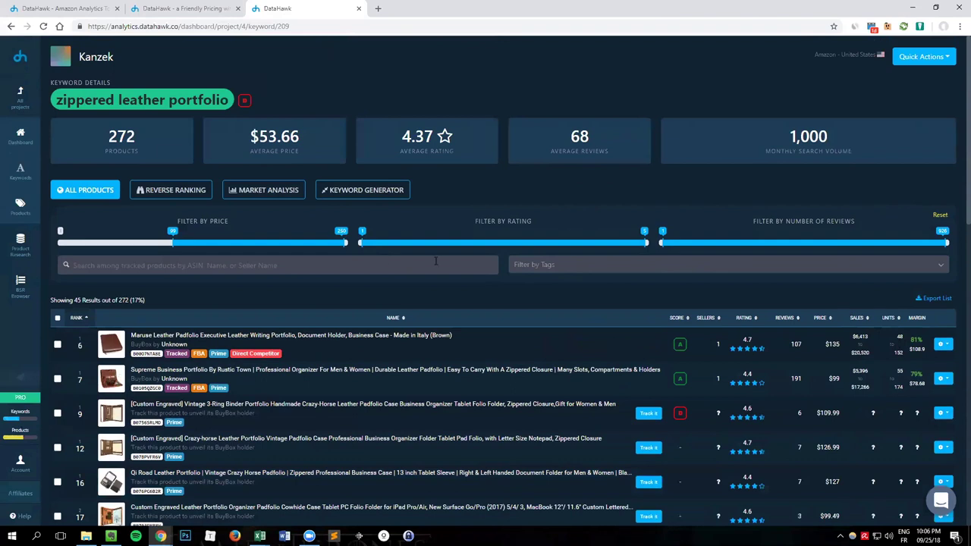
mouse_move(662, 245)
mouse_down()
mouse_move(670, 247)
mouse_move(660, 247)
mouse_up()
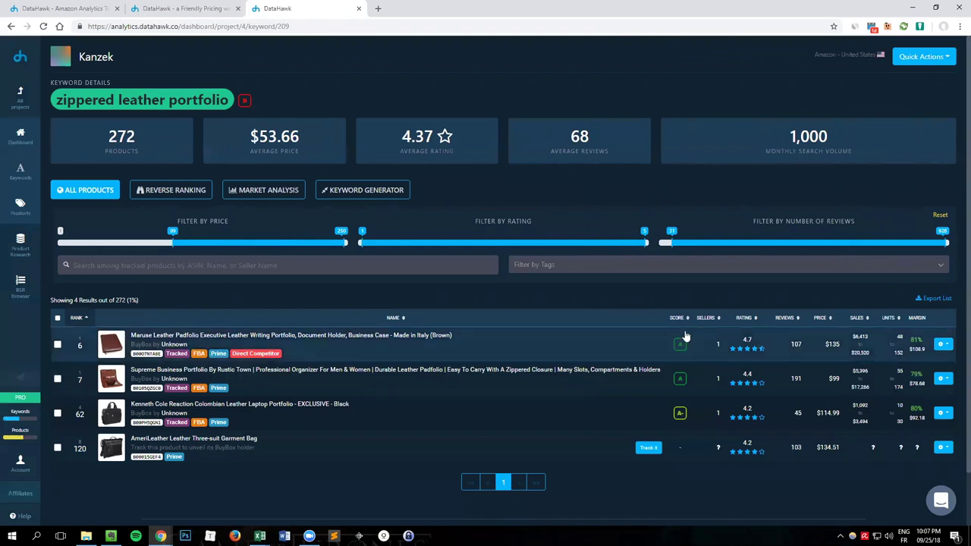
mouse_move(682, 345)
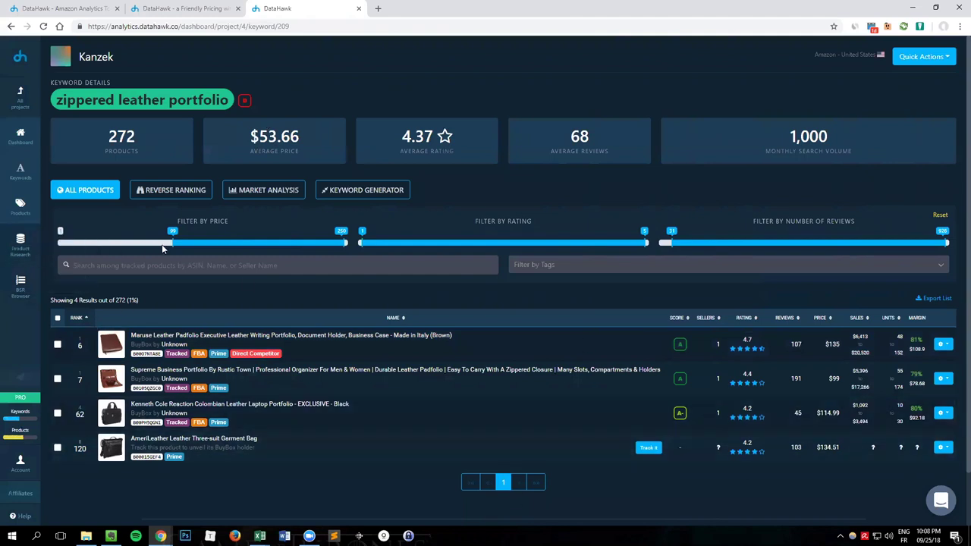
Reset the product filters and look over the full list of products ranking for the keyword.
click(940, 218)
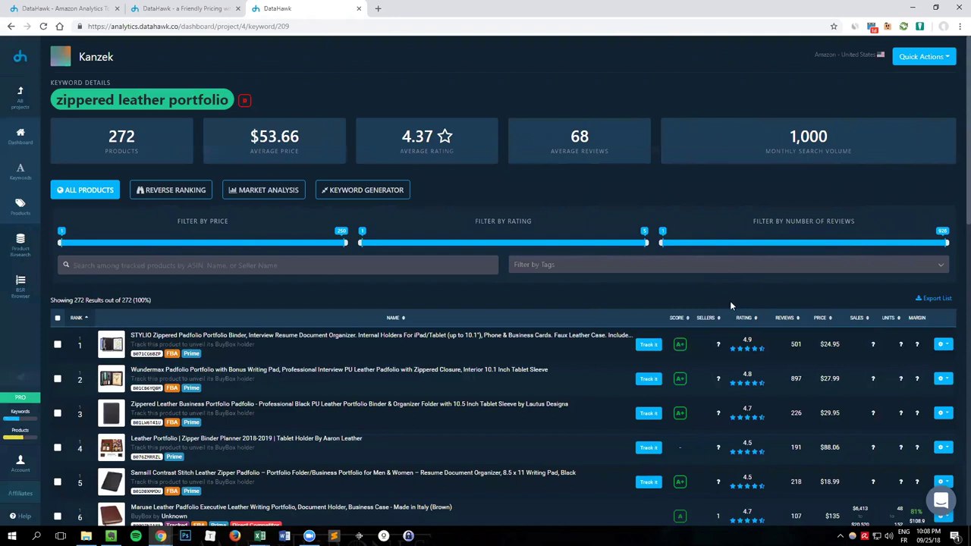
scroll(730, 301, down, 1)
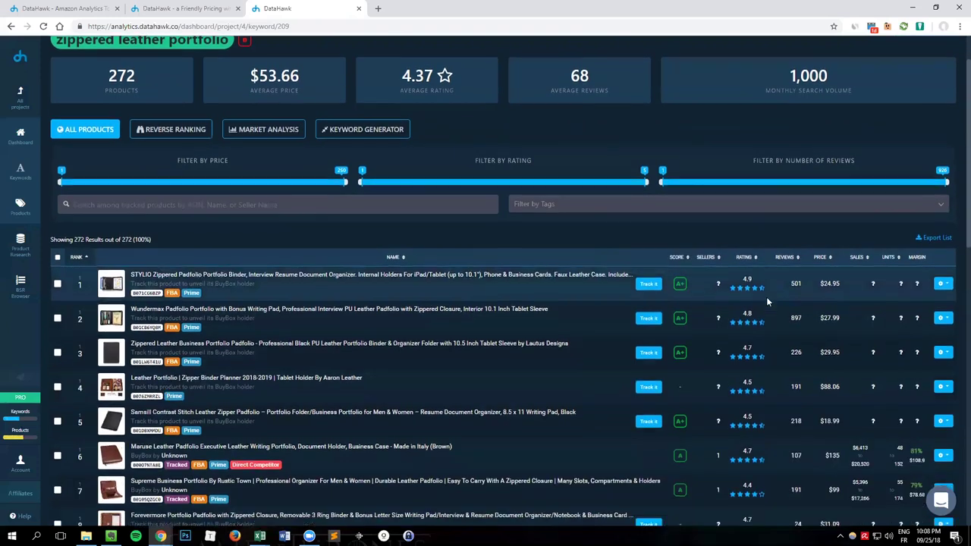
scroll(766, 302, down, 3)
scroll(685, 169, up, 1)
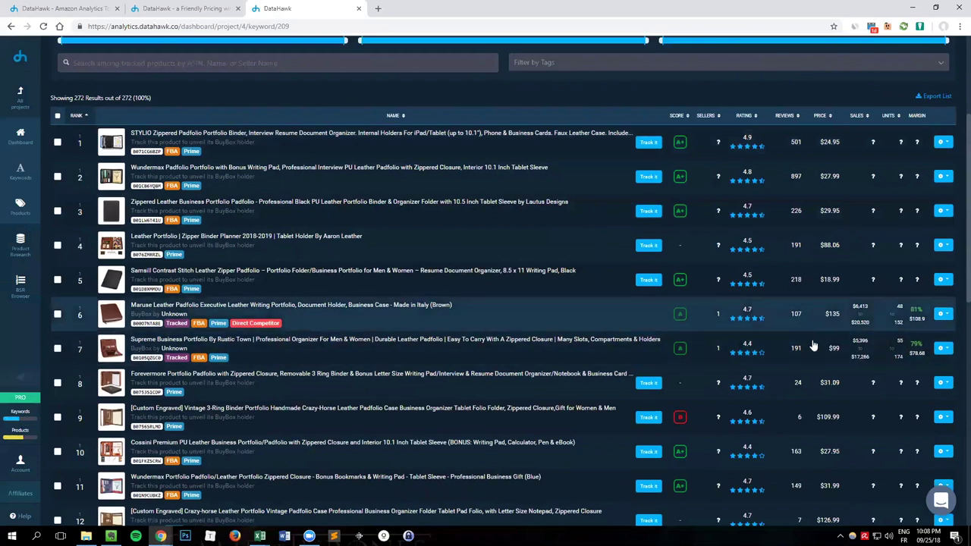
scroll(814, 345, up, 2)
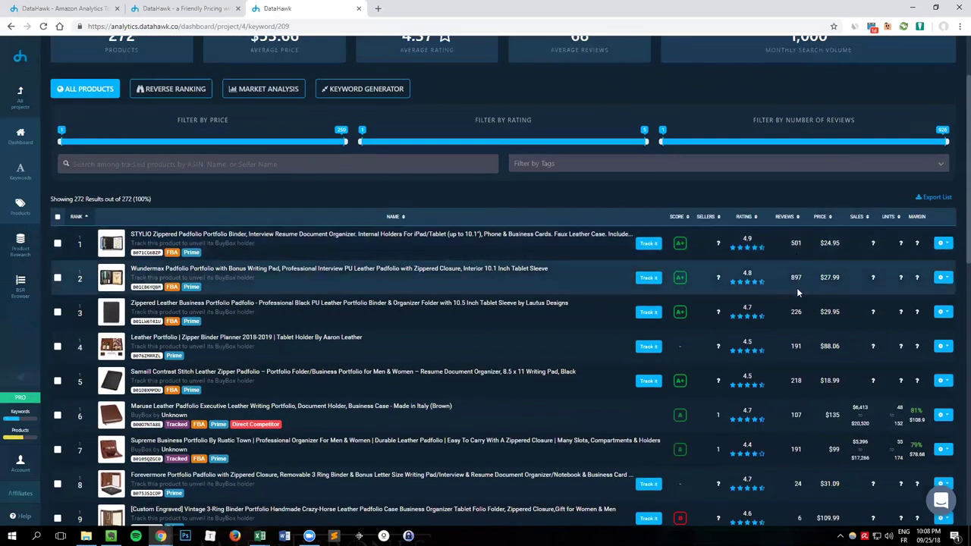
scroll(602, 156, up, 2)
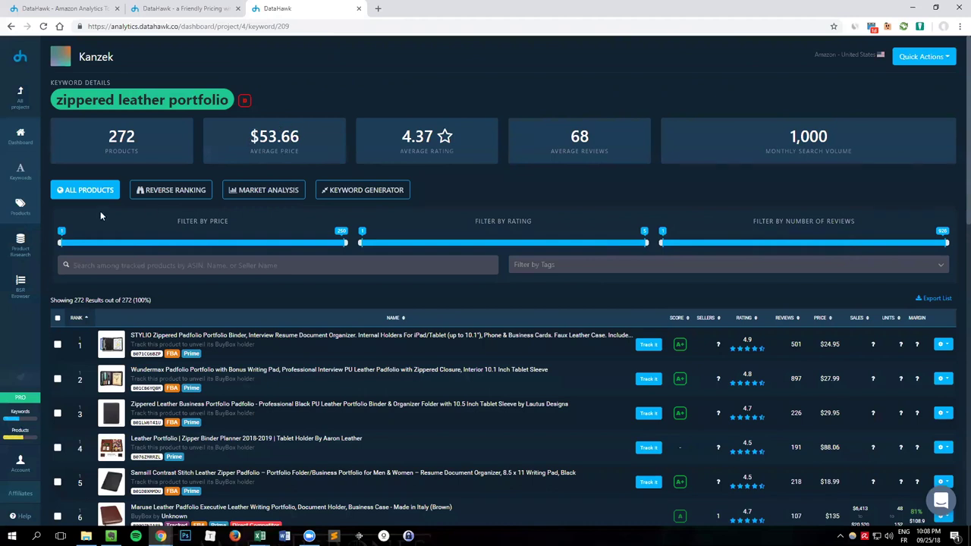
Return to the tracked keywords, enter "leather briefcase" as a new keyword to track, and cancel the addition.
click(27, 176)
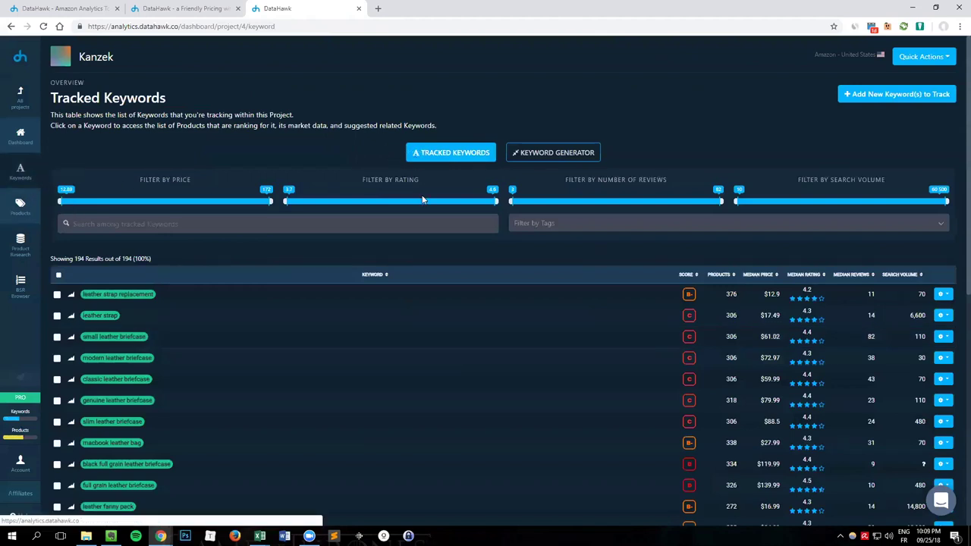
click(876, 97)
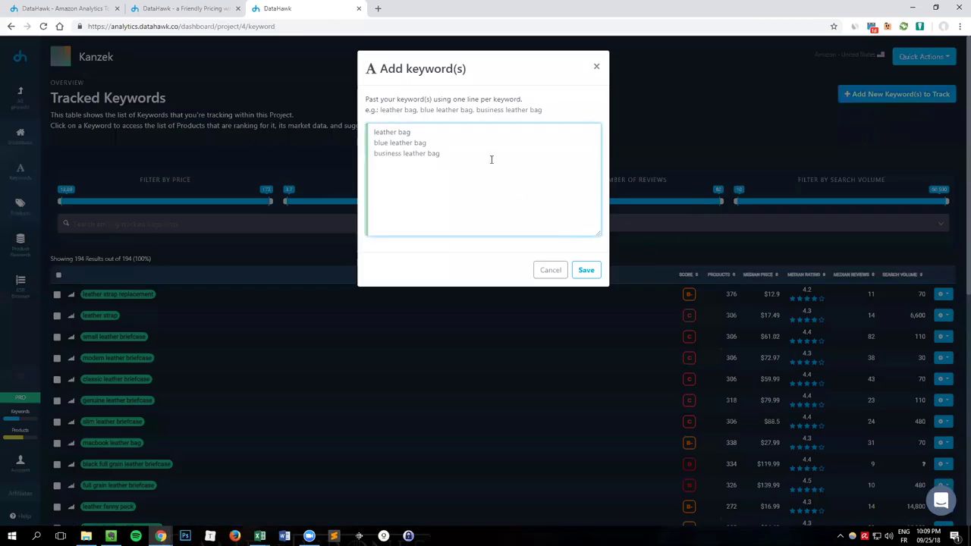
text(leather briefcase)
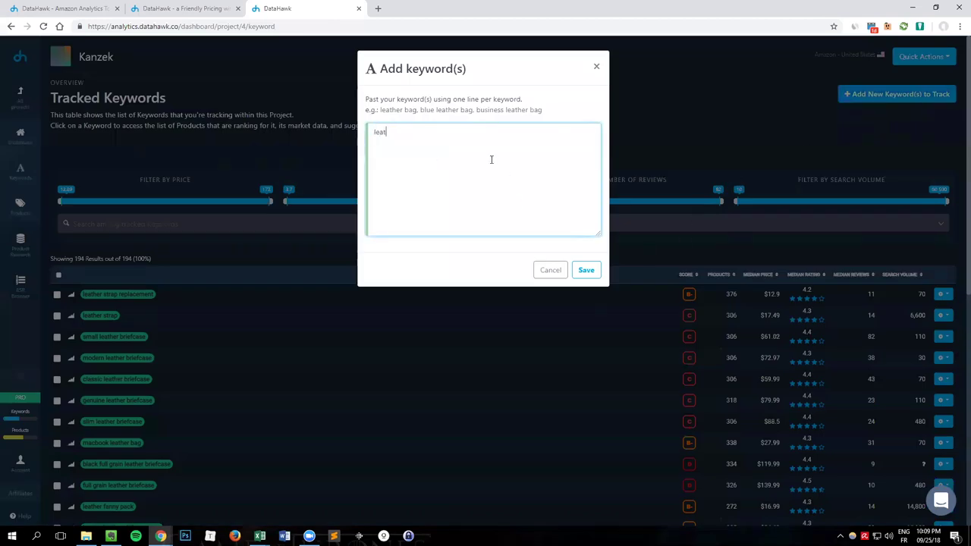
key(Return)
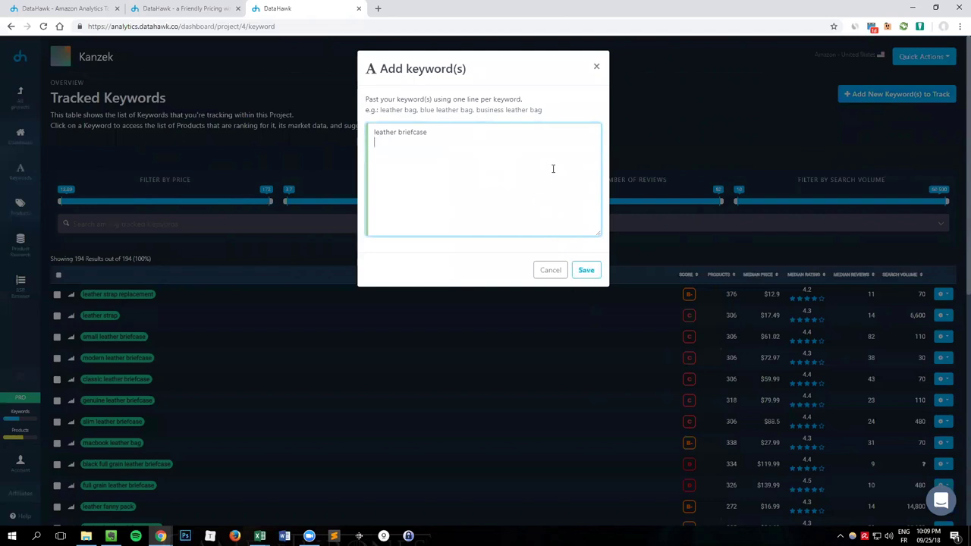
click(552, 271)
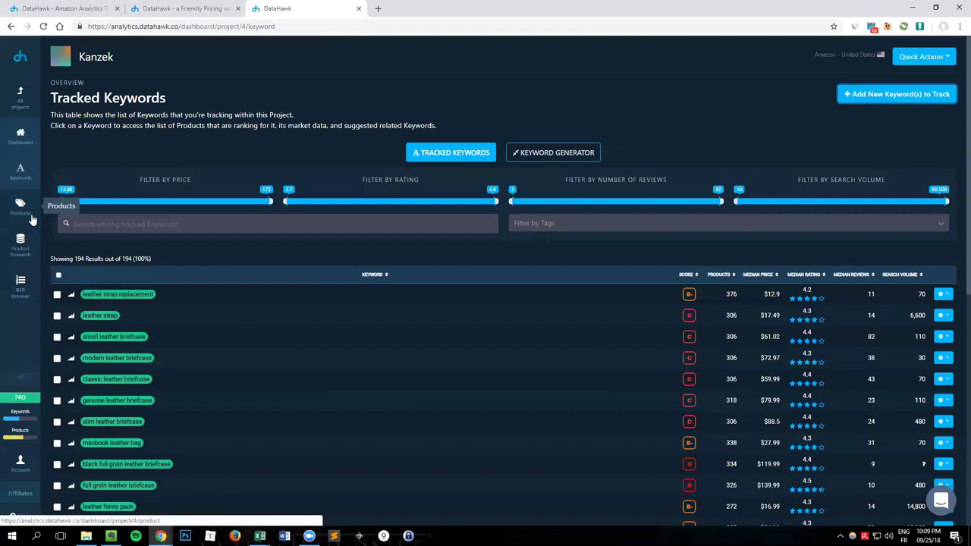
Go to the tracked products, view the form for adding products by ASIN, and close it without saving.
click(18, 210)
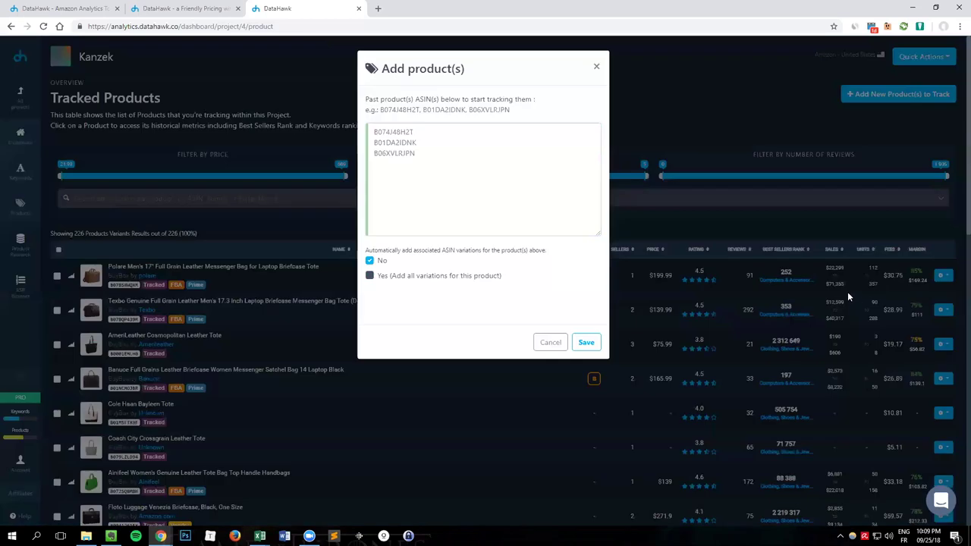
click(398, 149)
click(554, 339)
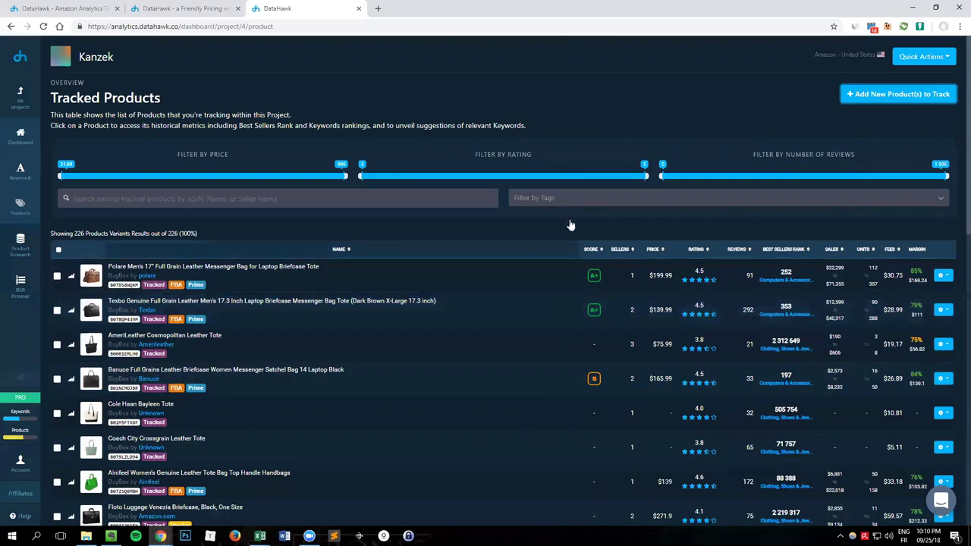
Filter the tracked products by the Owned tag and open the Keyword Tracker of the black KANZEK Luxury Leather Laptop Briefcase for 15.6" laptops.
click(569, 266)
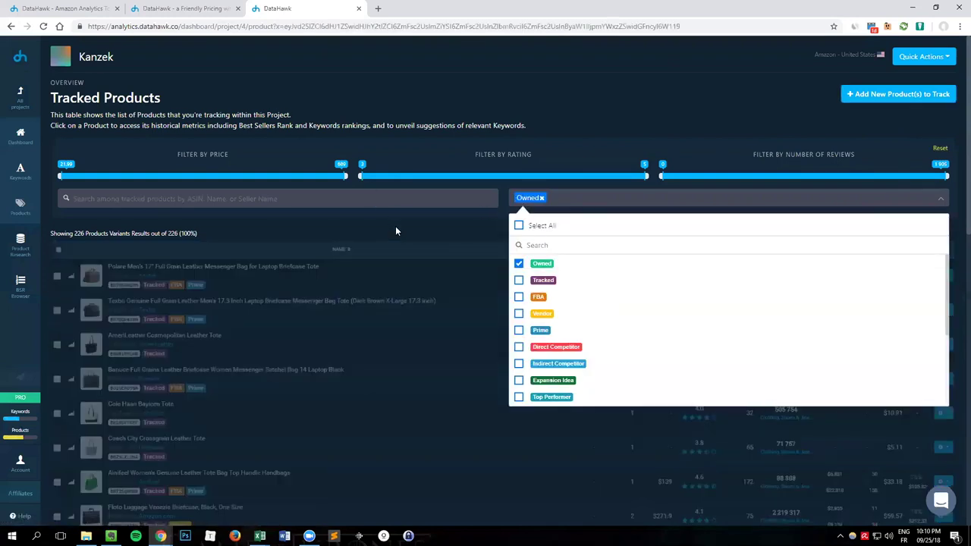
click(396, 228)
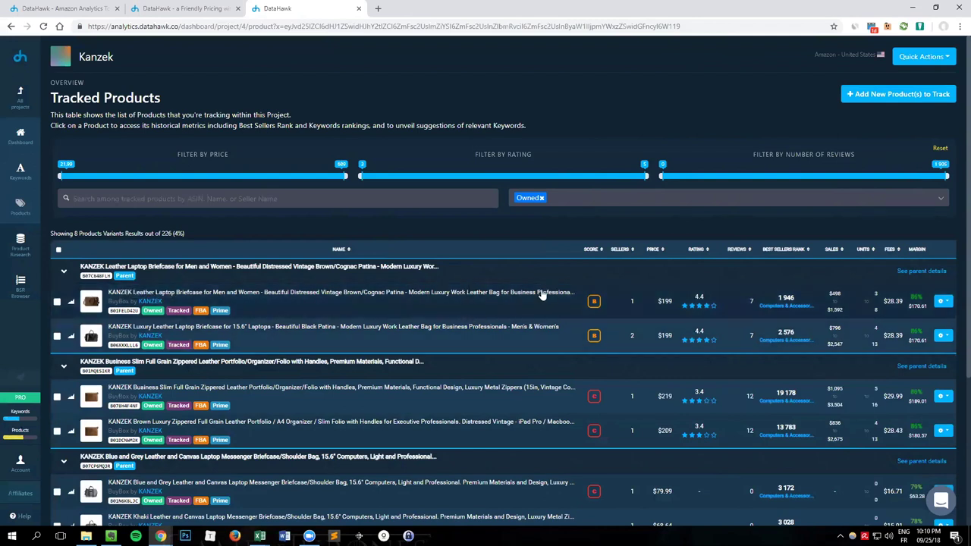
click(471, 340)
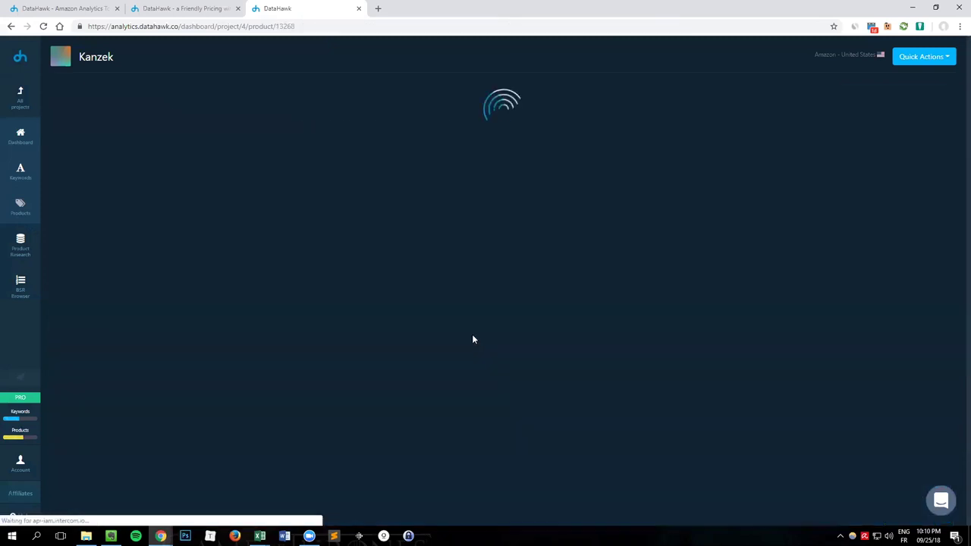
click(261, 164)
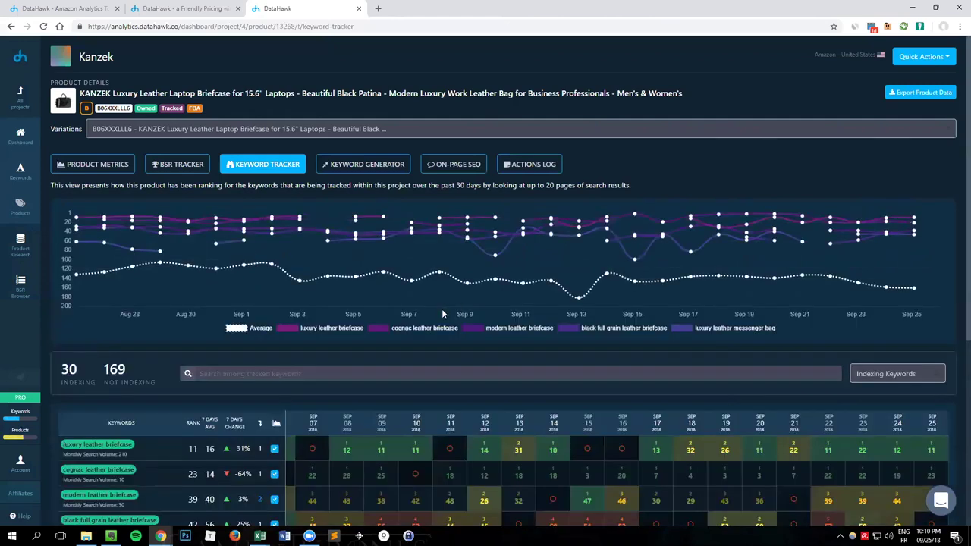
Examine the briefcase's daily keyword rankings, including page positions and the highest-ranking variation for individual dates.
scroll(359, 253, down, 2)
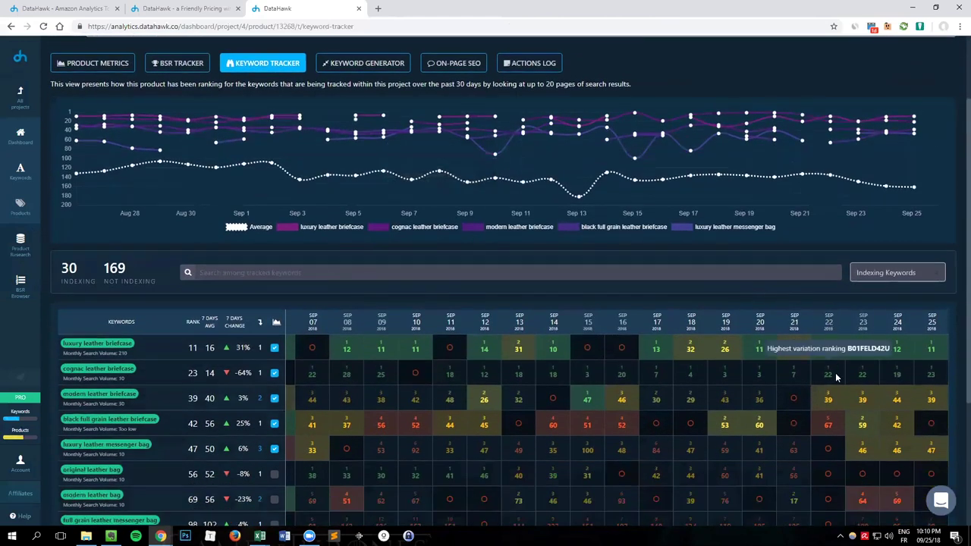
scroll(805, 383, up, 2)
scroll(762, 392, down, 1)
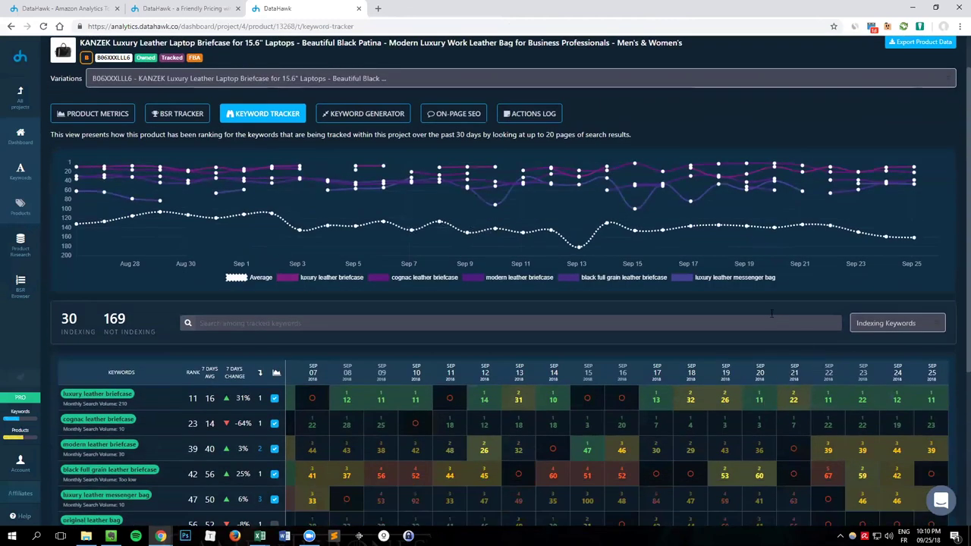
scroll(698, 255, down, 2)
scroll(698, 256, down, 1)
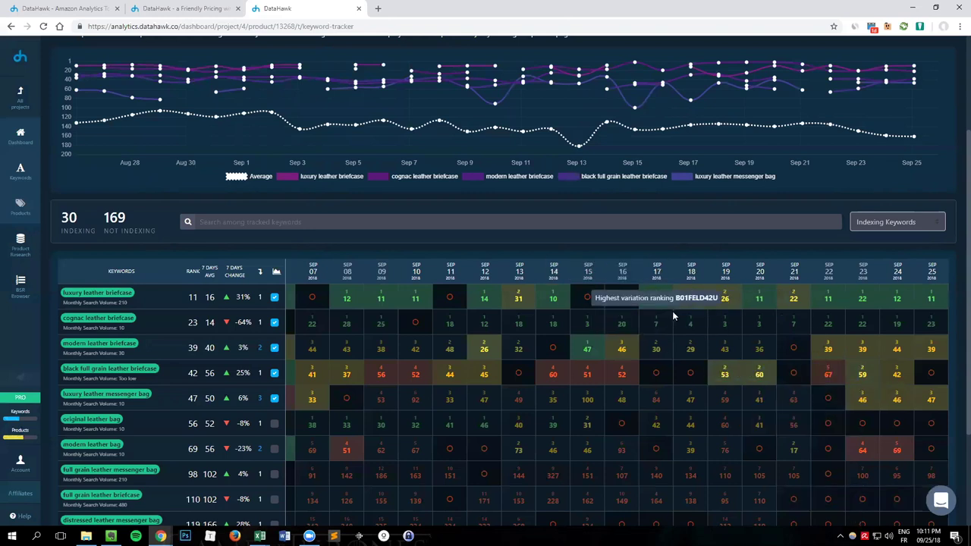
mouse_move(656, 301)
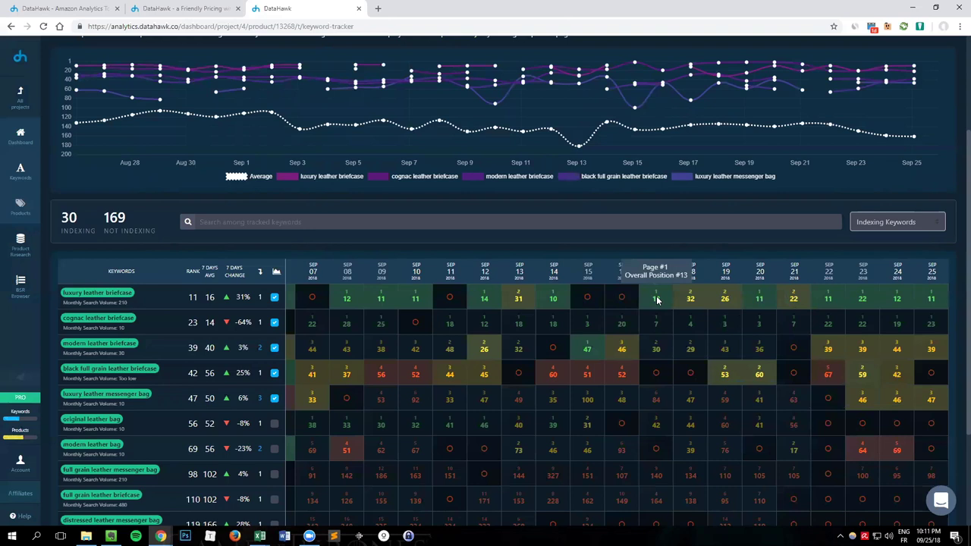
mouse_move(651, 317)
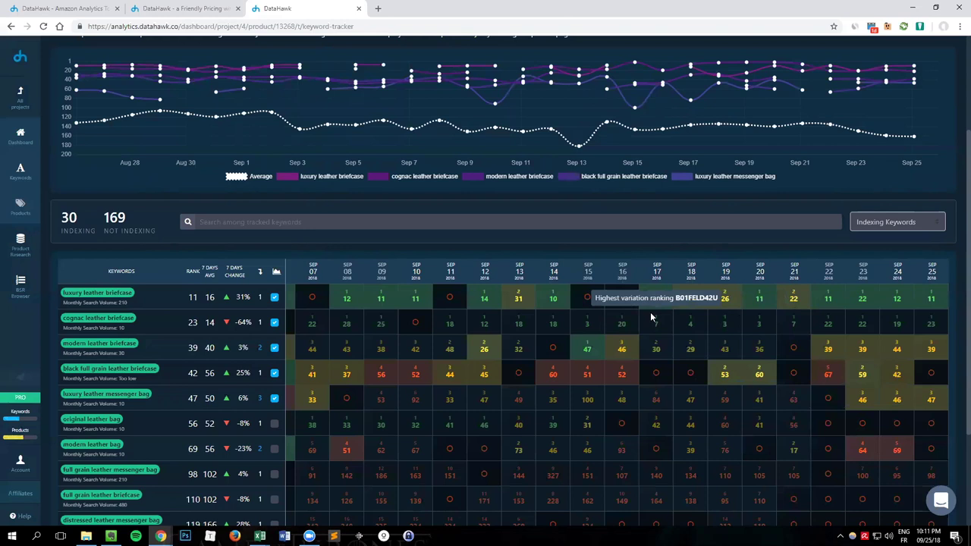
scroll(656, 347, up, 2)
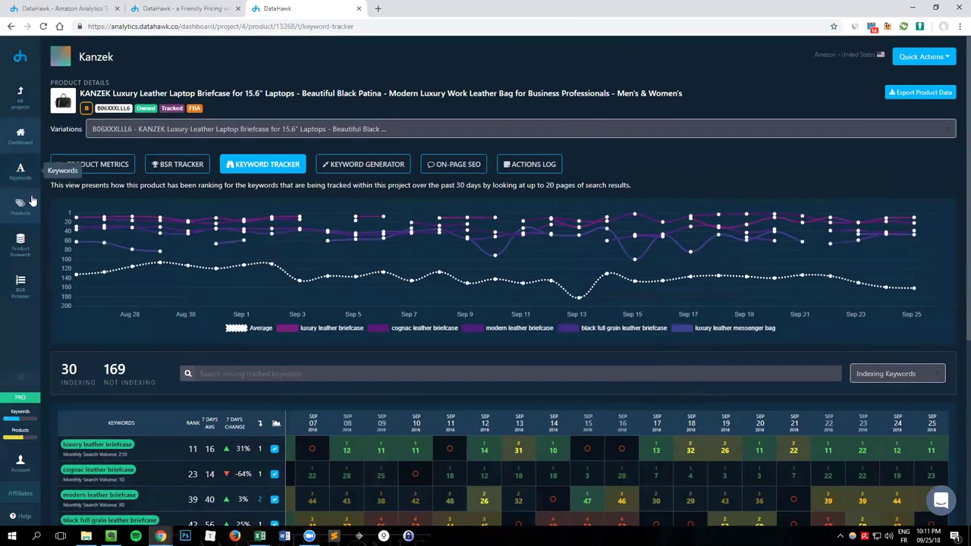
Return to the tracked products, view the project's quick actions and its Add Product(s) to Track form, and cancel it.
click(23, 206)
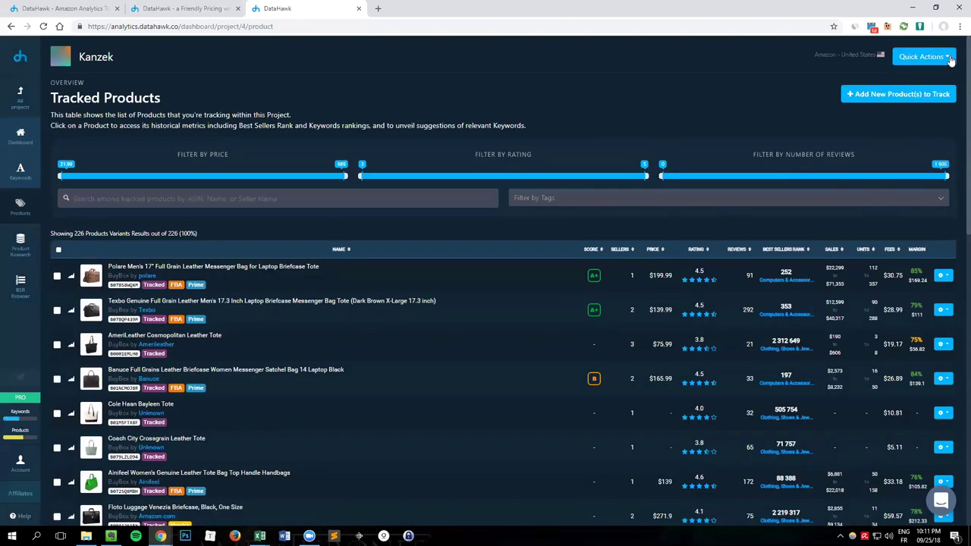
click(948, 58)
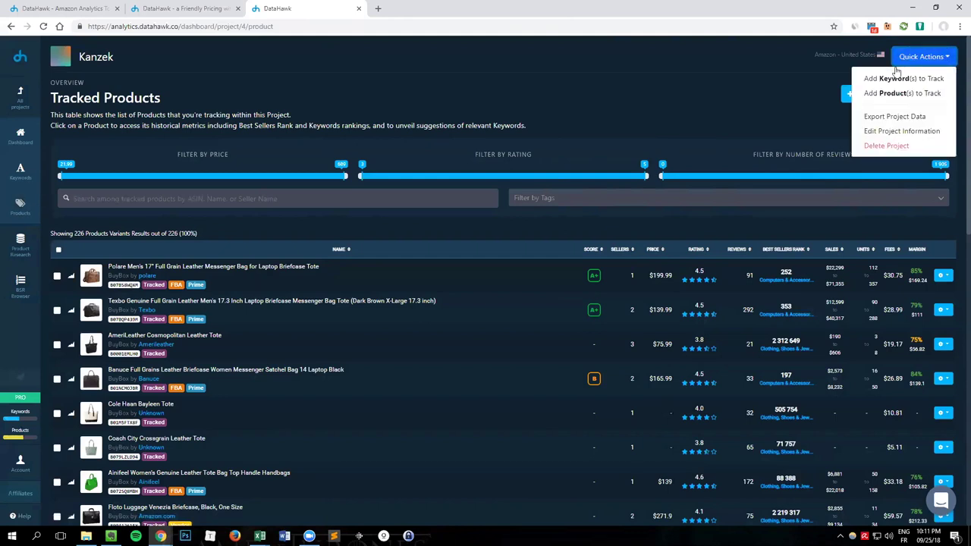
click(938, 91)
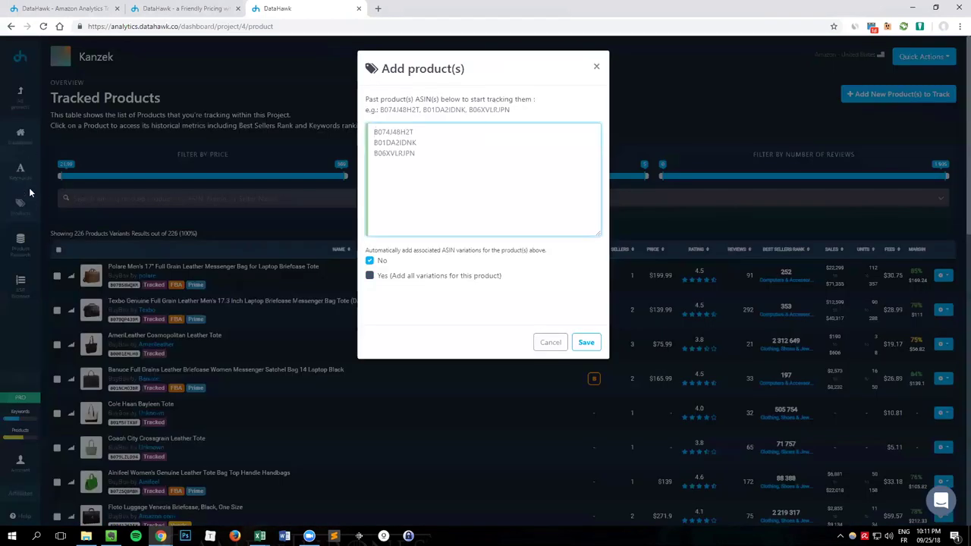
click(547, 343)
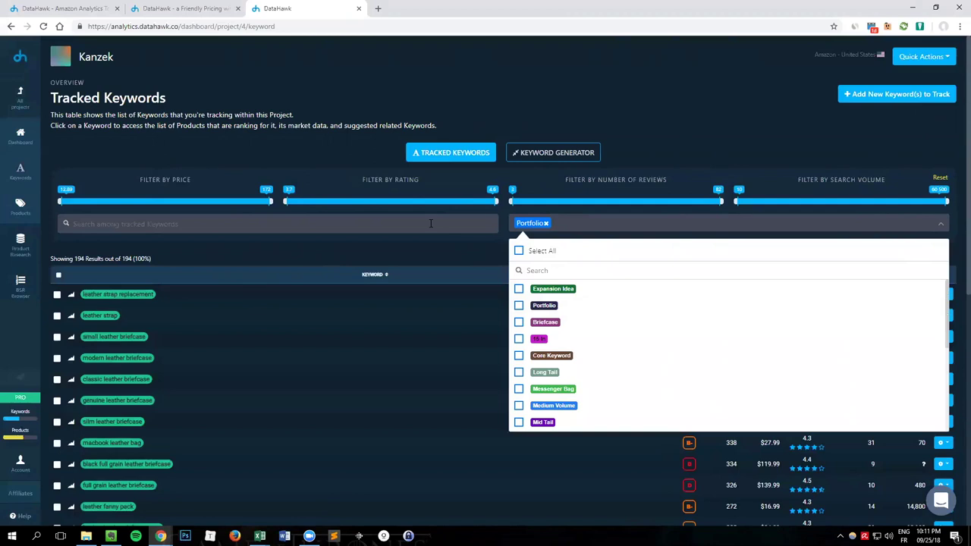
Apply the Portfolio tag filter to the tracked keywords and open the details of "zippered leather portfolio".
click(451, 257)
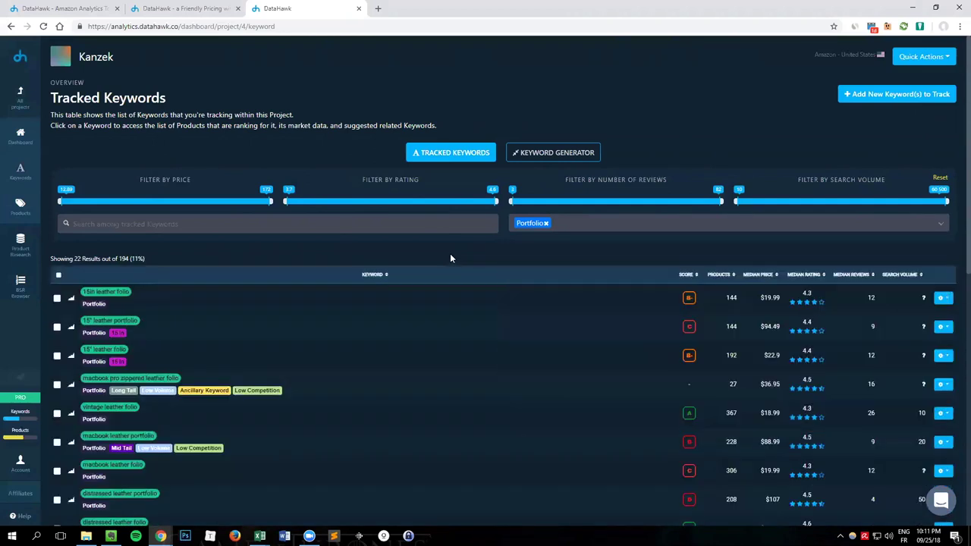
scroll(456, 265, down, 4)
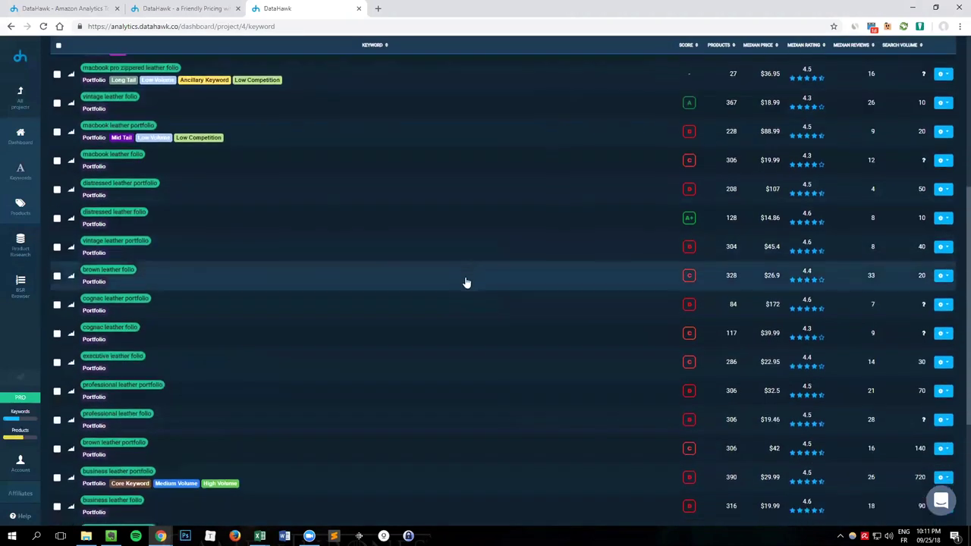
scroll(466, 282, down, 3)
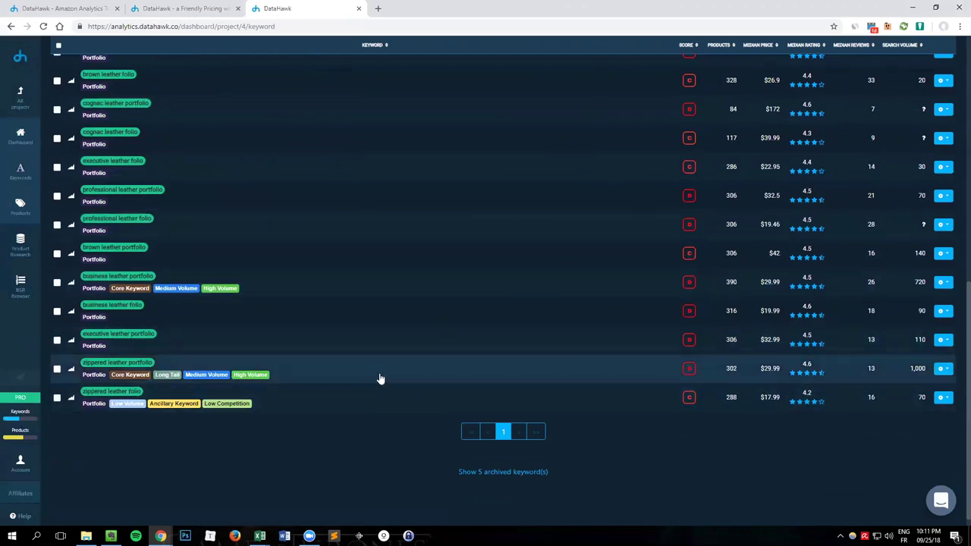
click(387, 377)
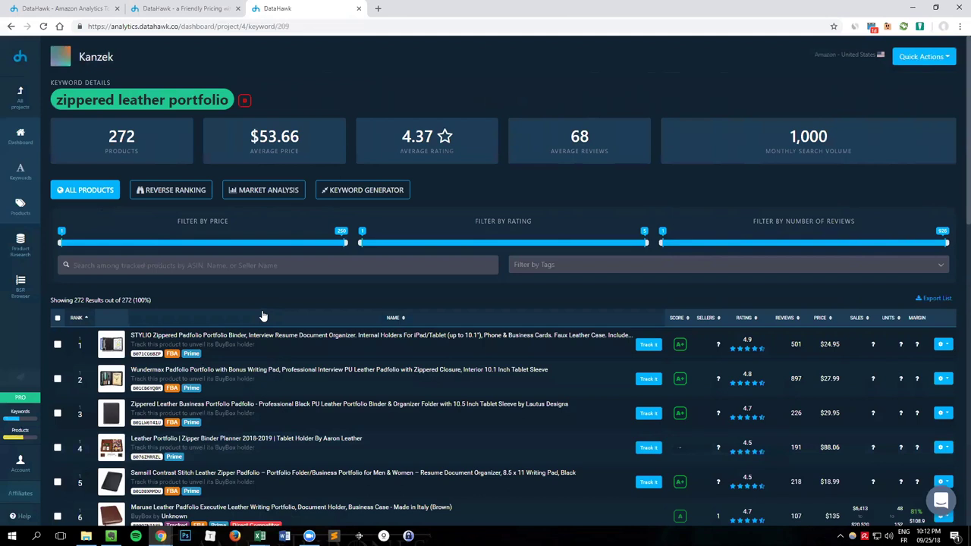
Open the keyword's Market Analysis and examine the average and median review counts for Page 1.
click(255, 199)
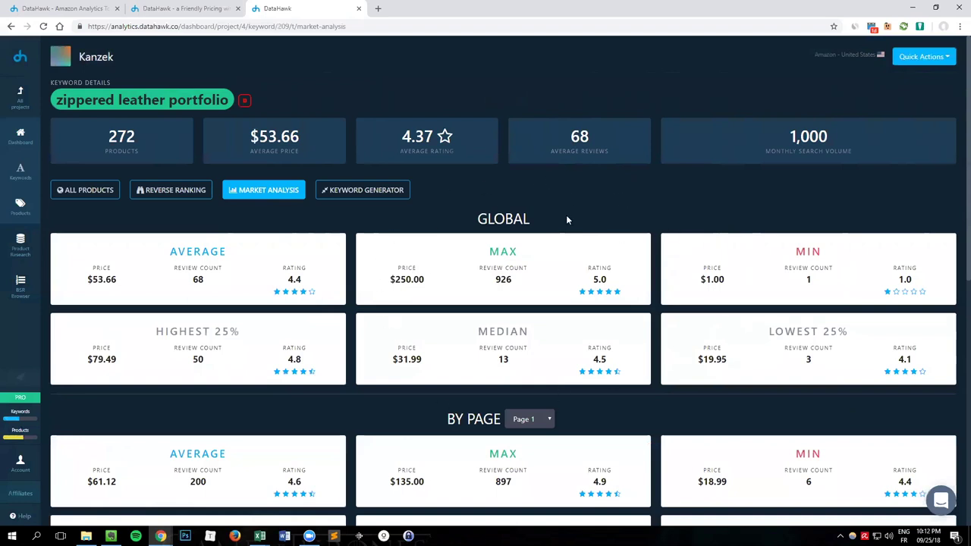
mouse_move(82, 140)
scroll(724, 254, down, 2)
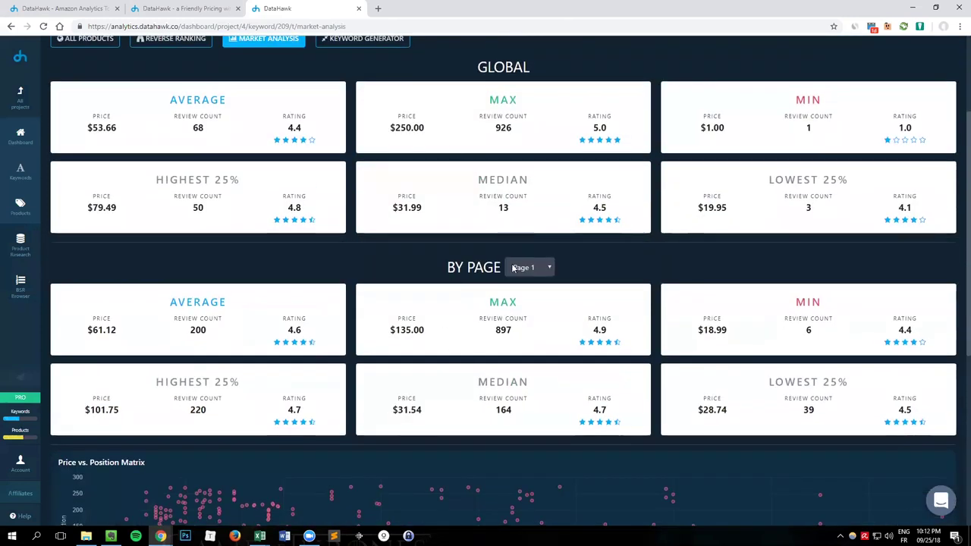
click(535, 271)
click(527, 282)
double_click(199, 331)
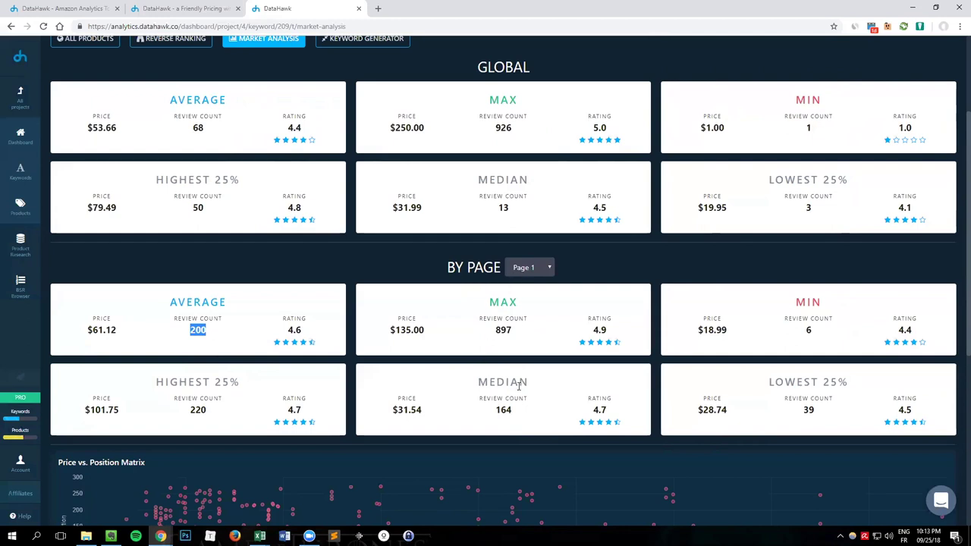
double_click(502, 409)
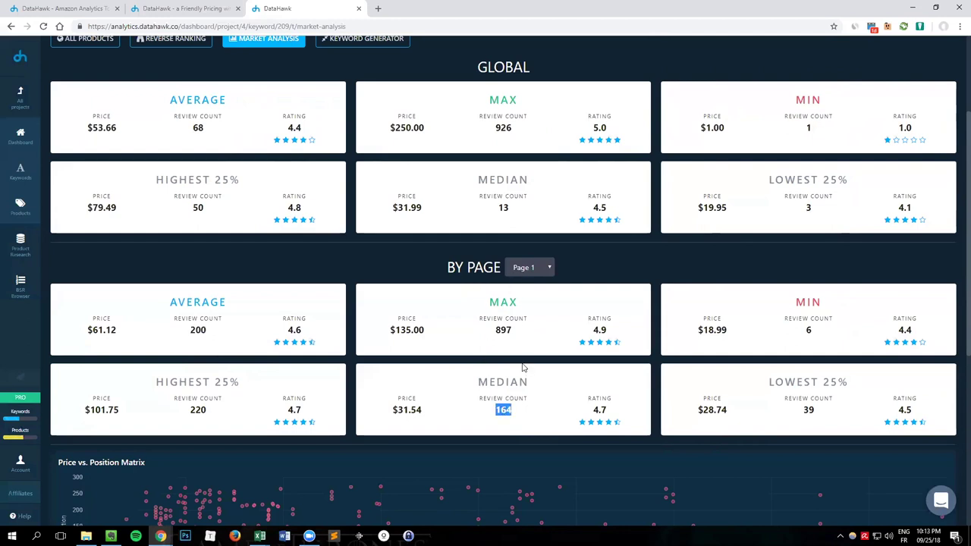
Show the by-page market statistics for Page 2, and return them to Page 1.
click(539, 268)
click(542, 293)
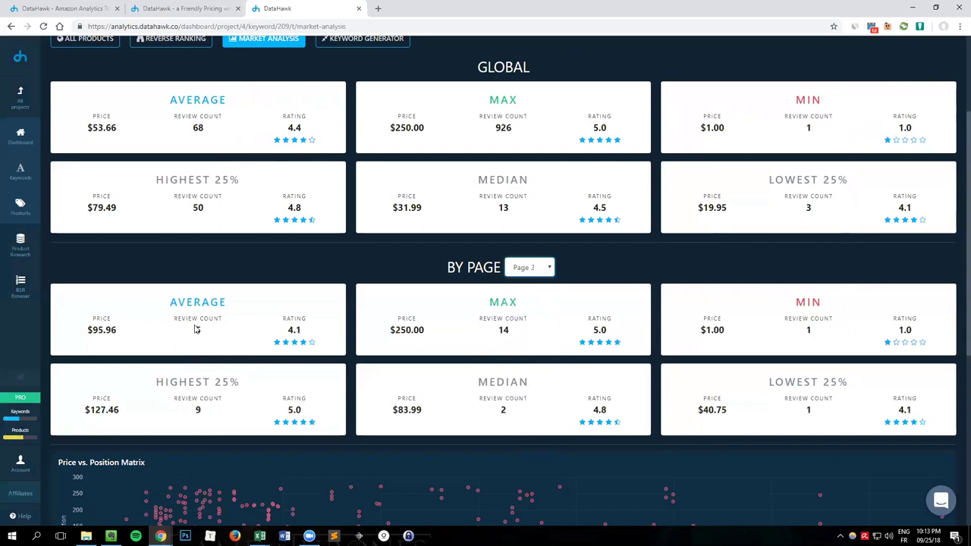
click(540, 267)
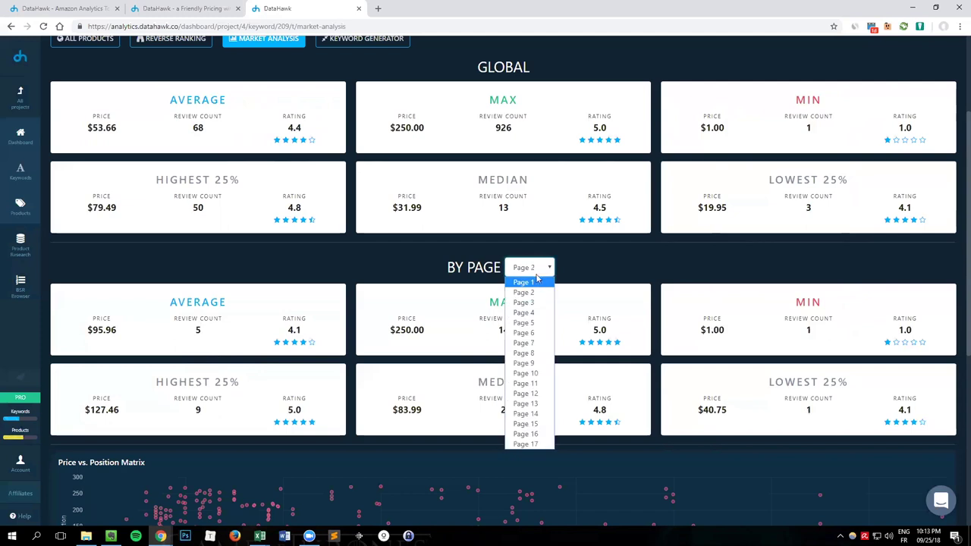
click(537, 282)
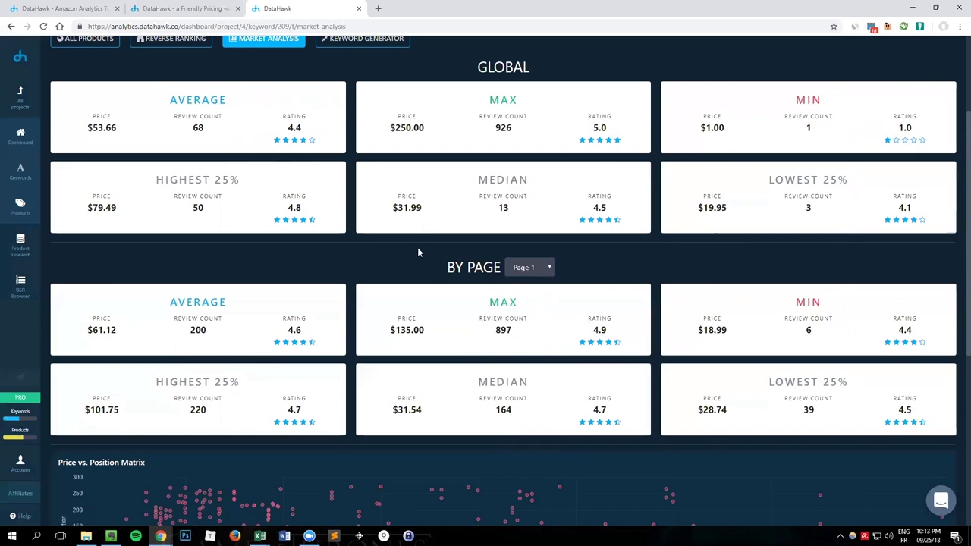
Compare the global and Page 1 statistics, and examine the price, rating and number-of-reviews versus position matrices.
scroll(420, 266, up, 2)
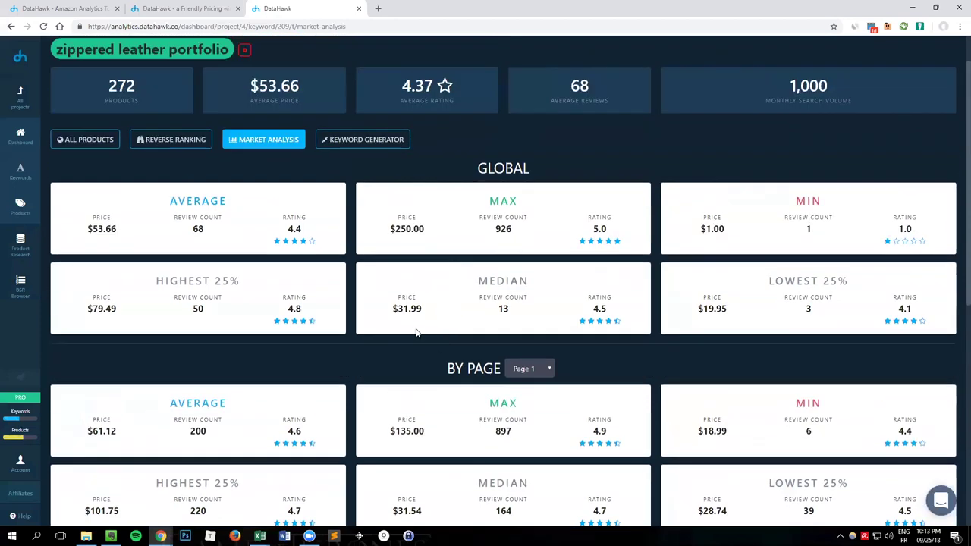
scroll(416, 303, down, 2)
scroll(416, 294, up, 3)
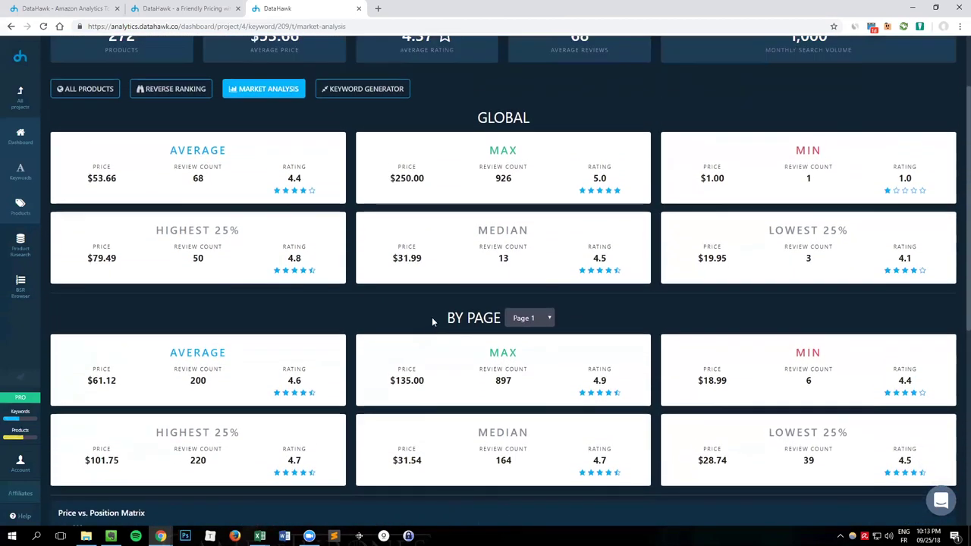
scroll(456, 359, down, 2)
scroll(448, 266, down, 1)
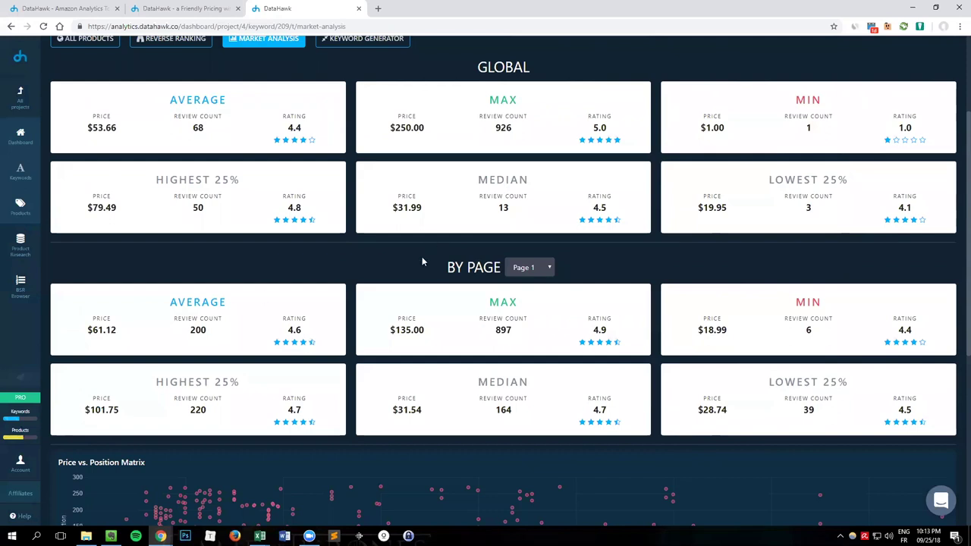
scroll(422, 262, down, 3)
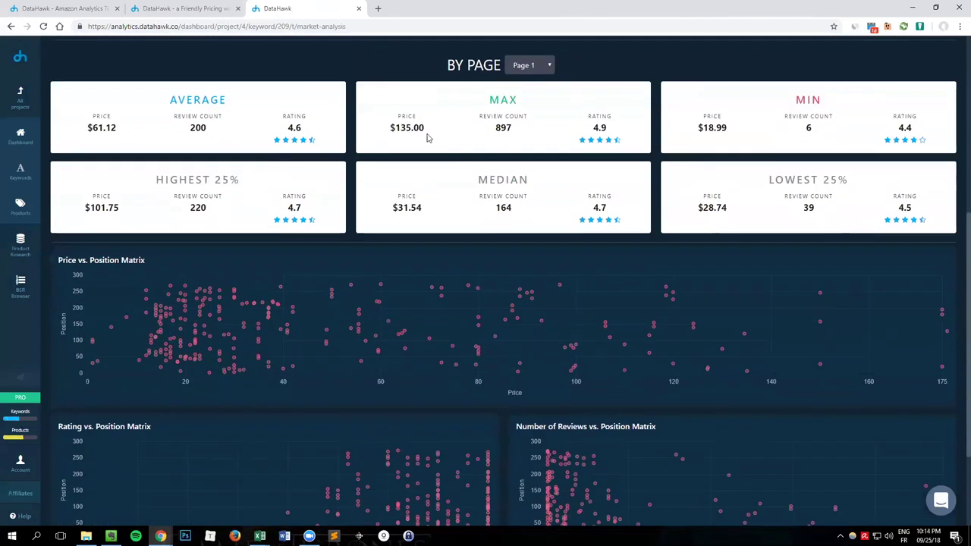
scroll(427, 137, down, 2)
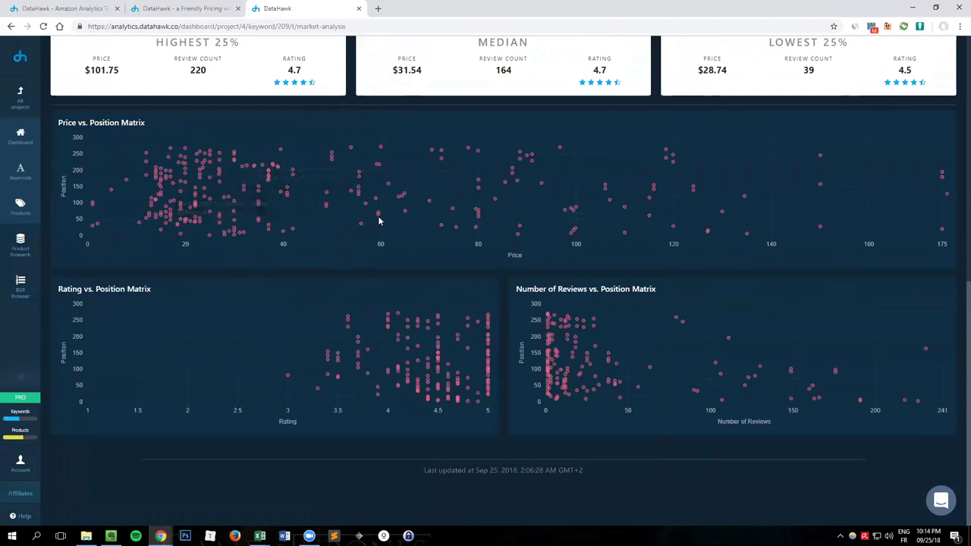
mouse_move(378, 219)
mouse_move(236, 238)
Review the Market Analysis again, relating the Price vs. Position Matrix to the global and Page 1 price, review and rating figures.
scroll(540, 371, up, 7)
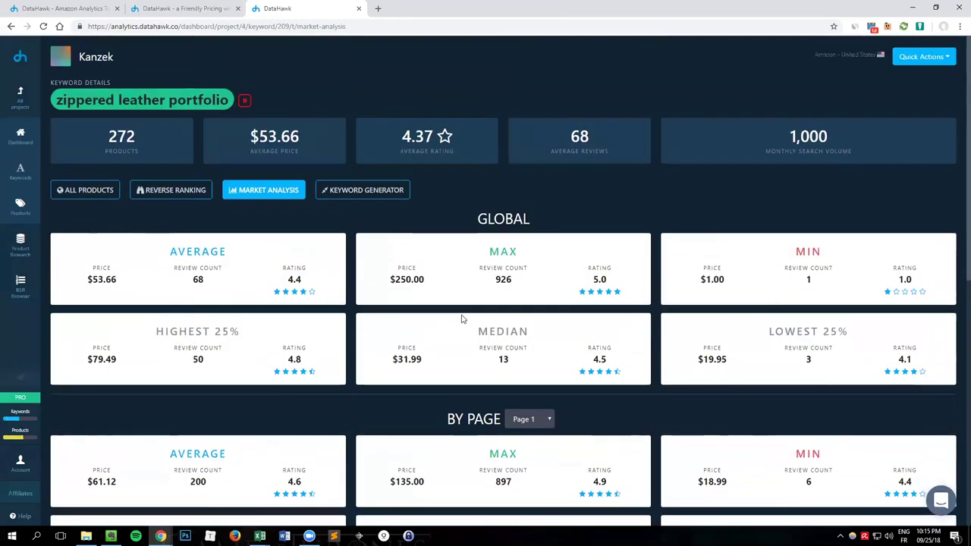
scroll(463, 323, down, 3)
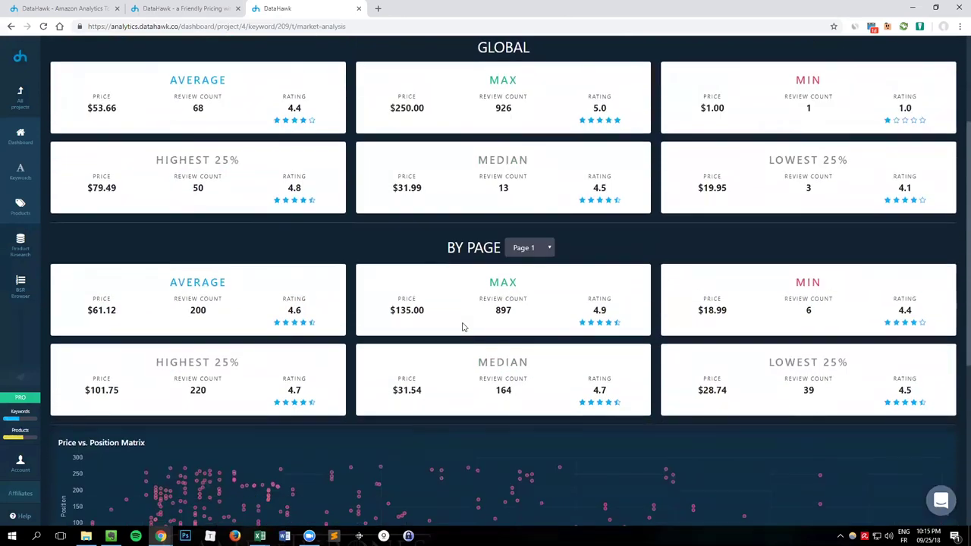
scroll(470, 328, down, 1)
scroll(489, 337, down, 1)
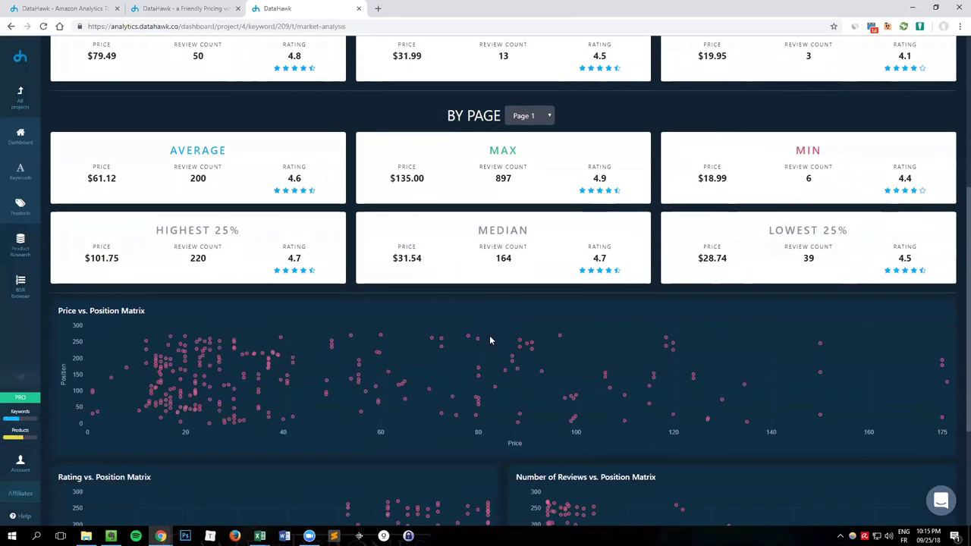
scroll(425, 320, down, 1)
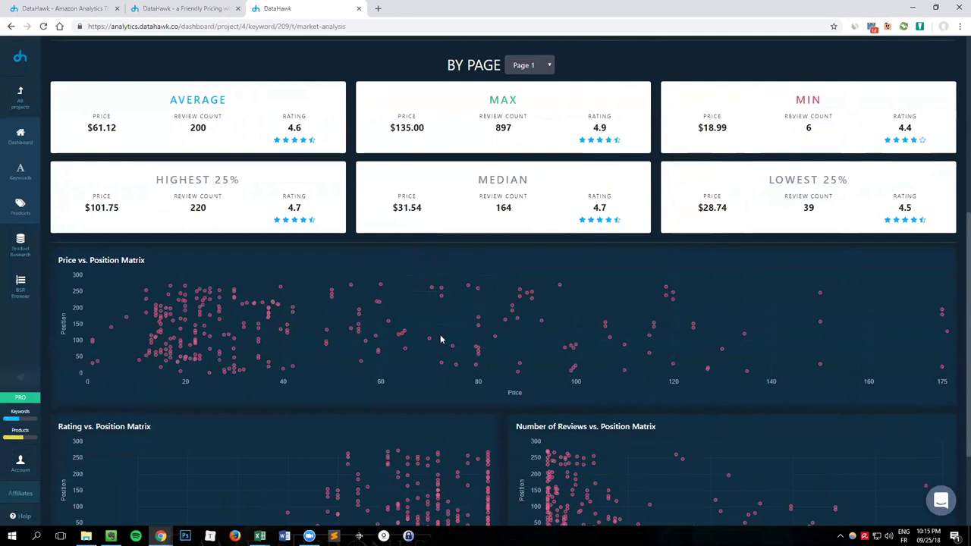
scroll(304, 212, up, 1)
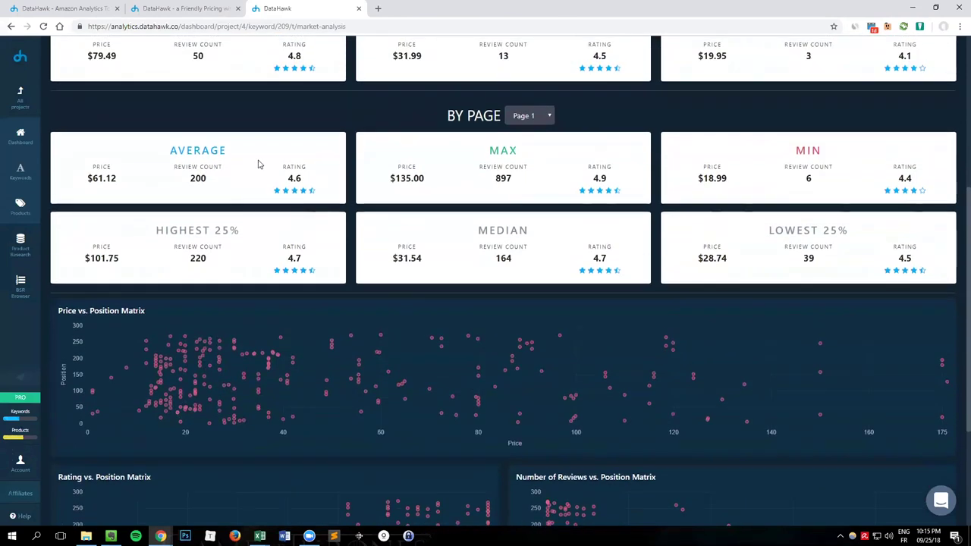
scroll(258, 164, up, 4)
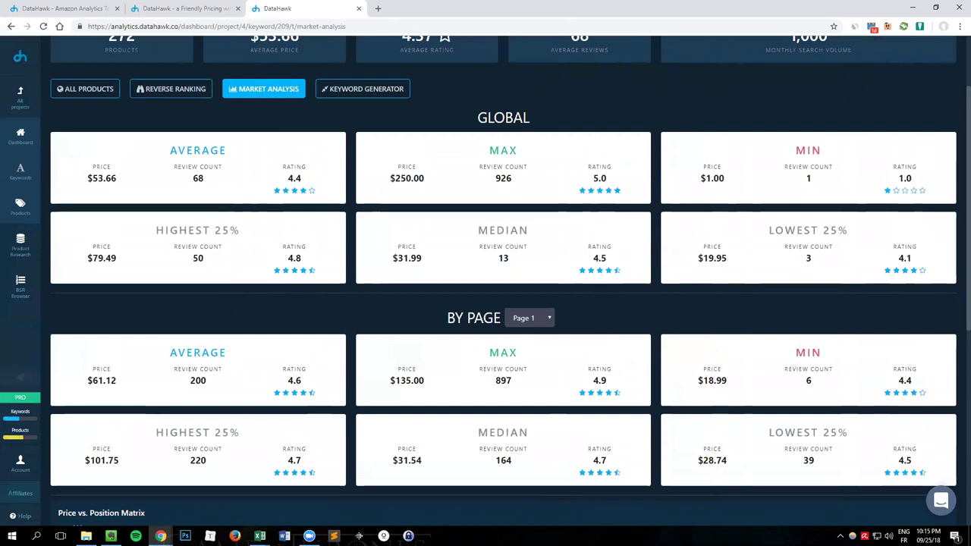
scroll(386, 425, down, 1)
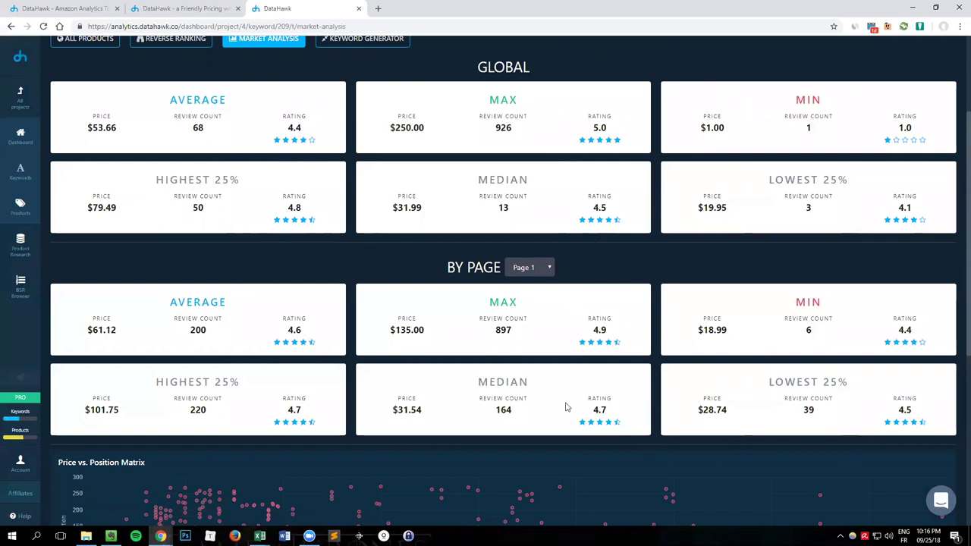
scroll(347, 308, up, 2)
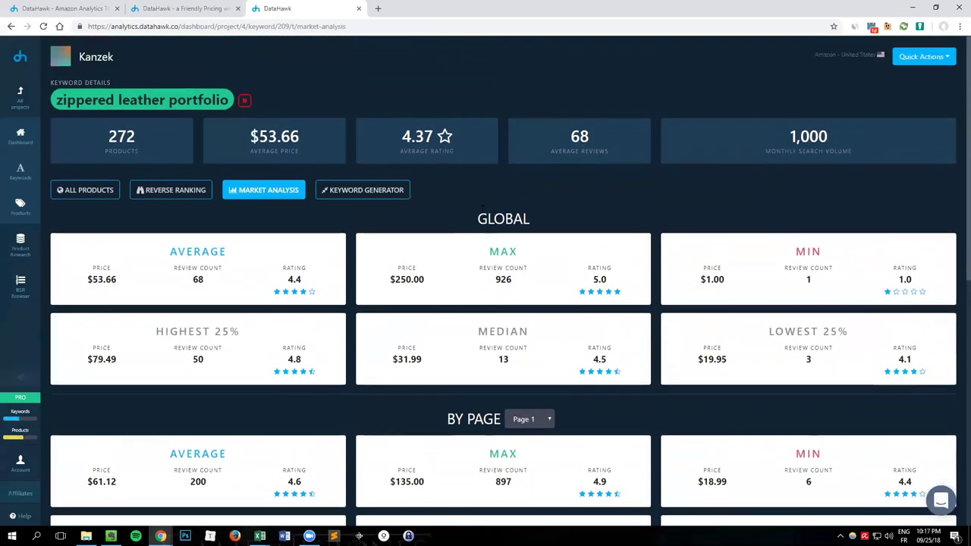
Open the Keyword Generator for "zippered leather portfolio" and examine the full list of suggested keywords with search volume and cost per click.
click(193, 196)
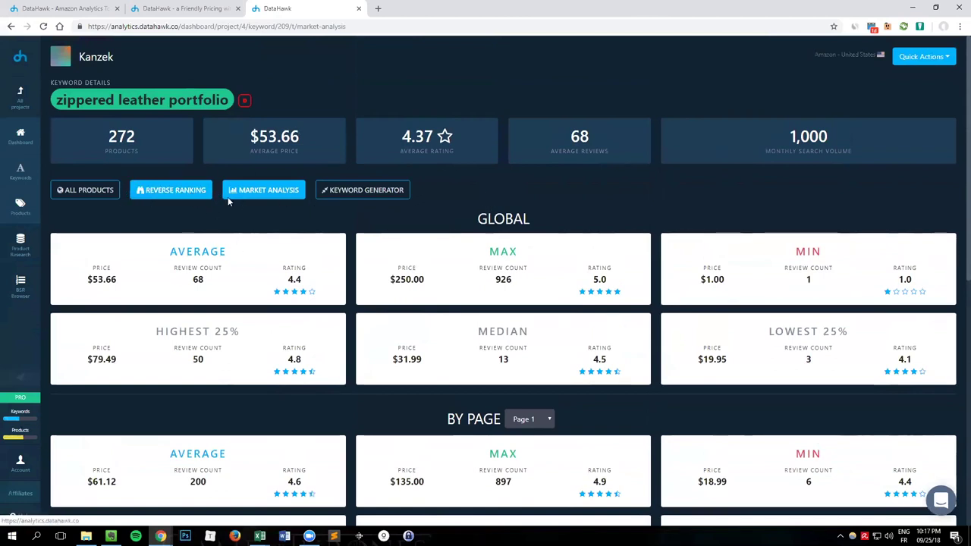
click(364, 194)
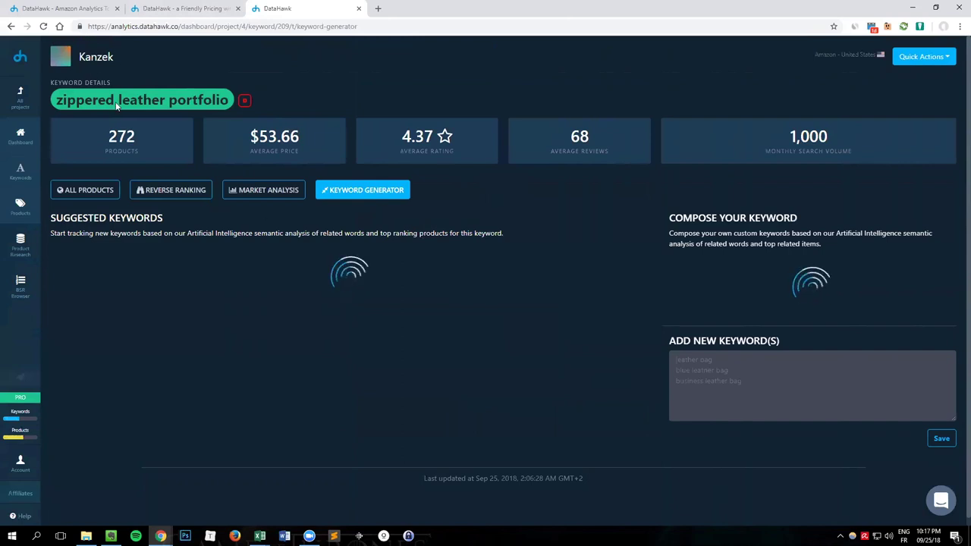
mouse_move(154, 129)
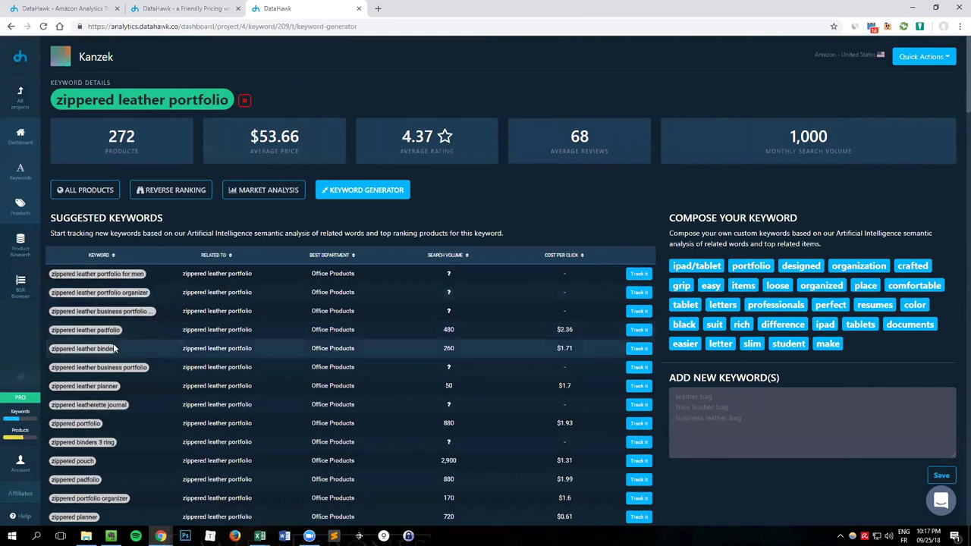
scroll(228, 348, down, 10)
scroll(326, 216, down, 10)
scroll(768, 396, down, 10)
scroll(954, 453, down, 5)
scroll(956, 87, up, 10)
scroll(956, 87, up, 15)
scroll(630, 242, up, 7)
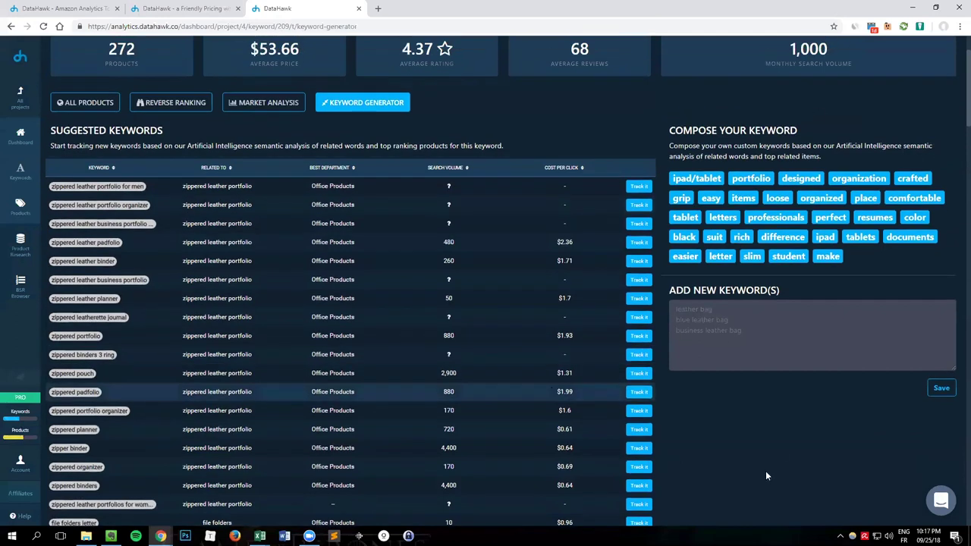
scroll(765, 475, up, 2)
Compose the custom keyword "slim ipad/tablet portfolio" from the suggested words and cancel it without tracking.
click(758, 342)
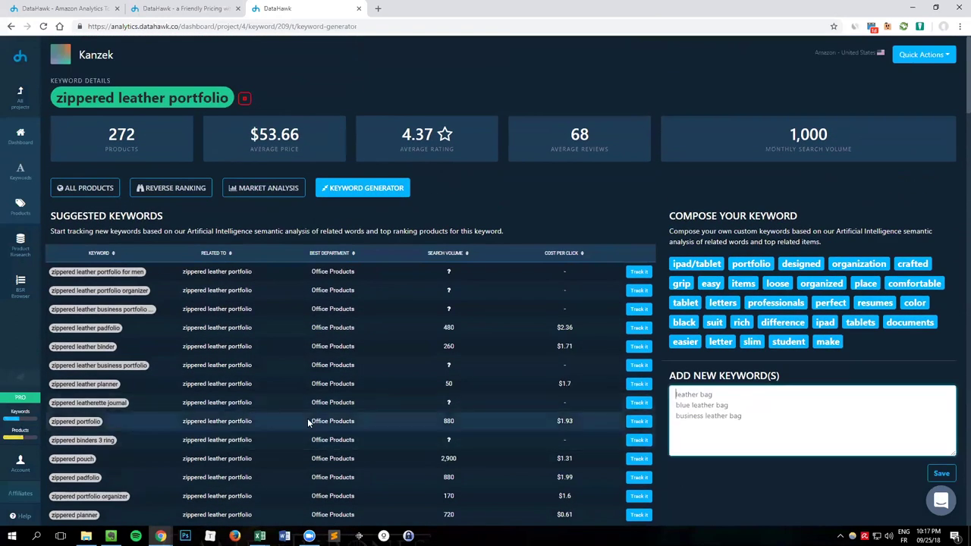
text(leather)
key(ctrl+a)
text(leather bag blue leather bag business leather bag)
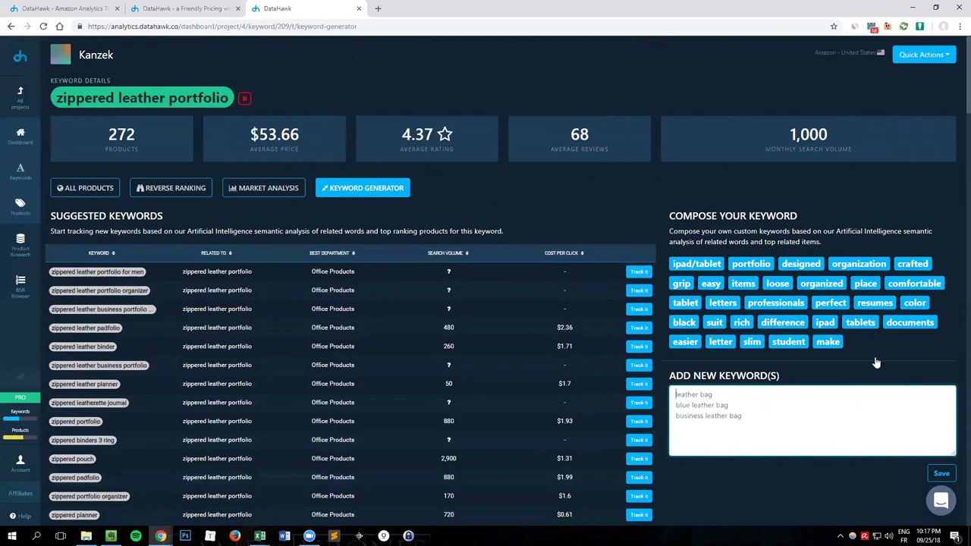
click(746, 344)
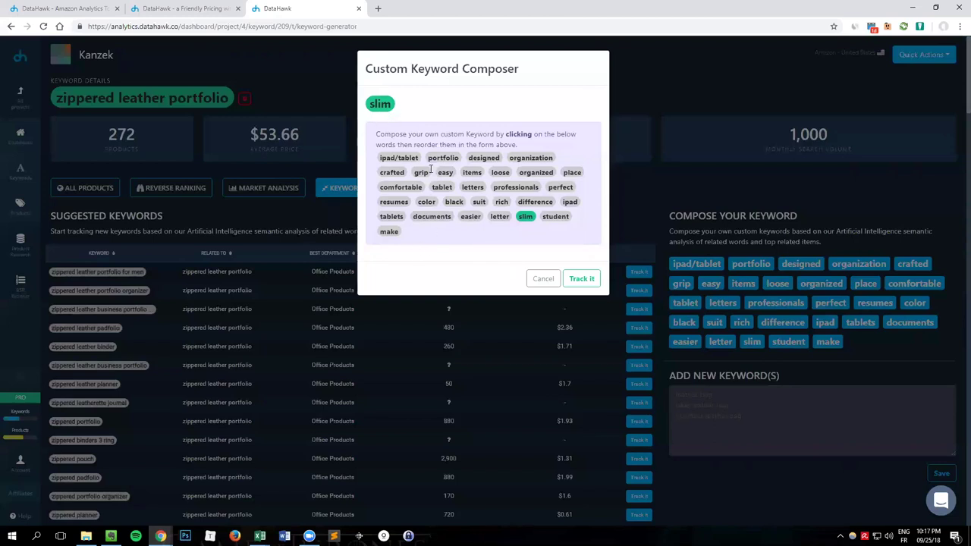
click(402, 159)
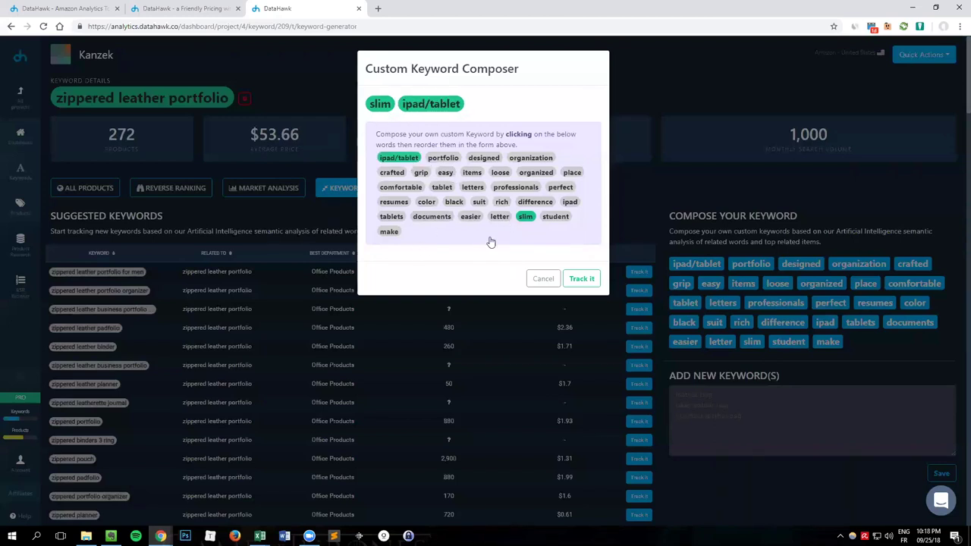
click(444, 159)
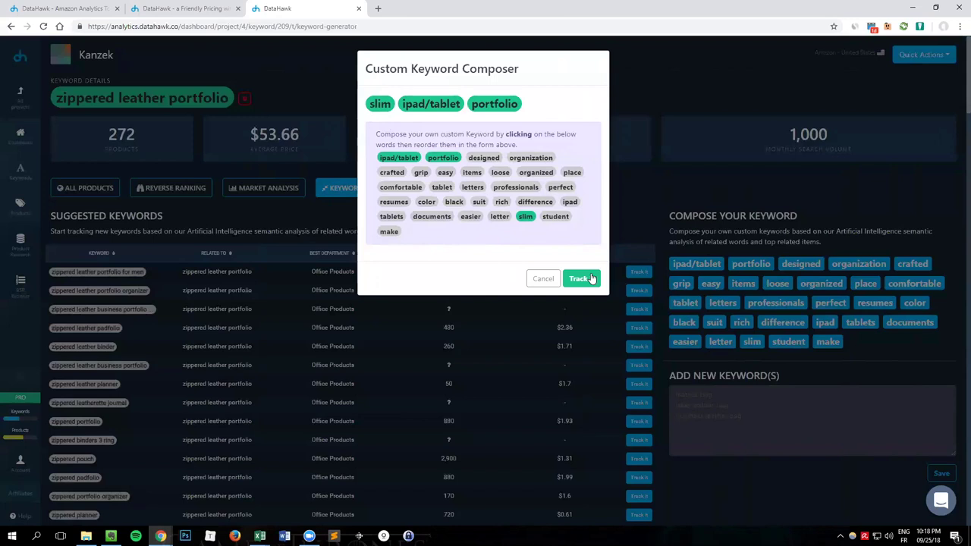
click(543, 279)
Open the keyword's Reverse Ranking and expand the ranking history of the brown Maruse Leather Padfolio.
click(199, 189)
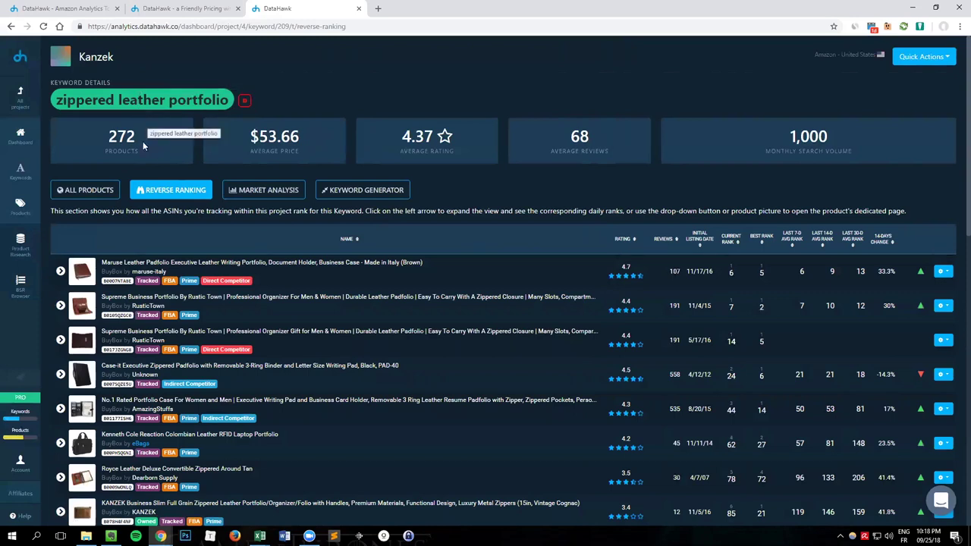
mouse_move(168, 126)
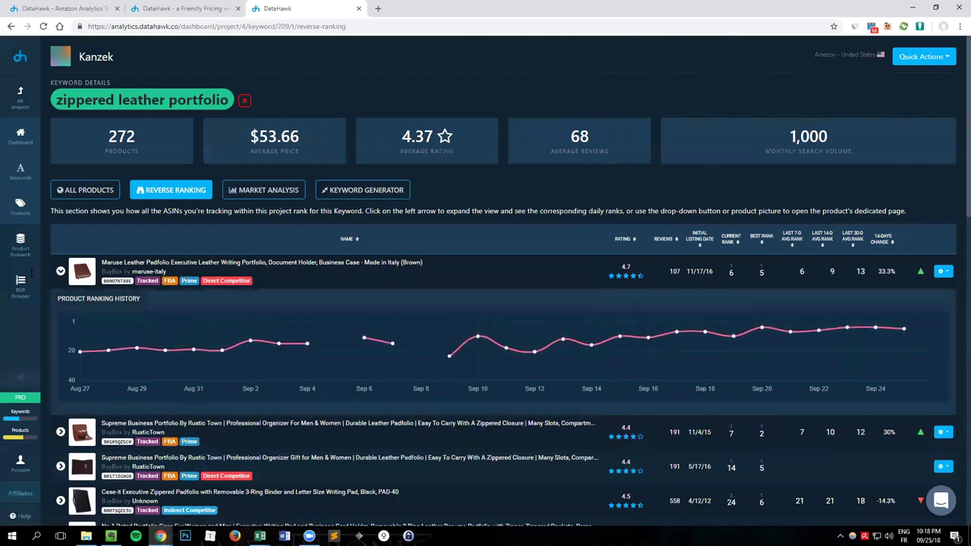
Collapse the Maruse padfolio's history and examine the Rustic Town "Professional Organizer For Men & Women" ranking history around September 7 to 9.
click(61, 271)
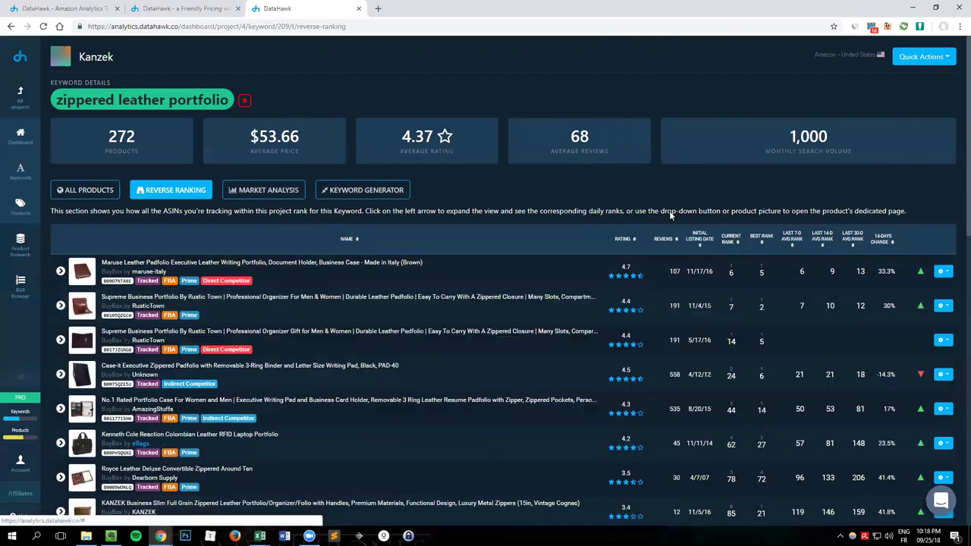
scroll(721, 333, down, 3)
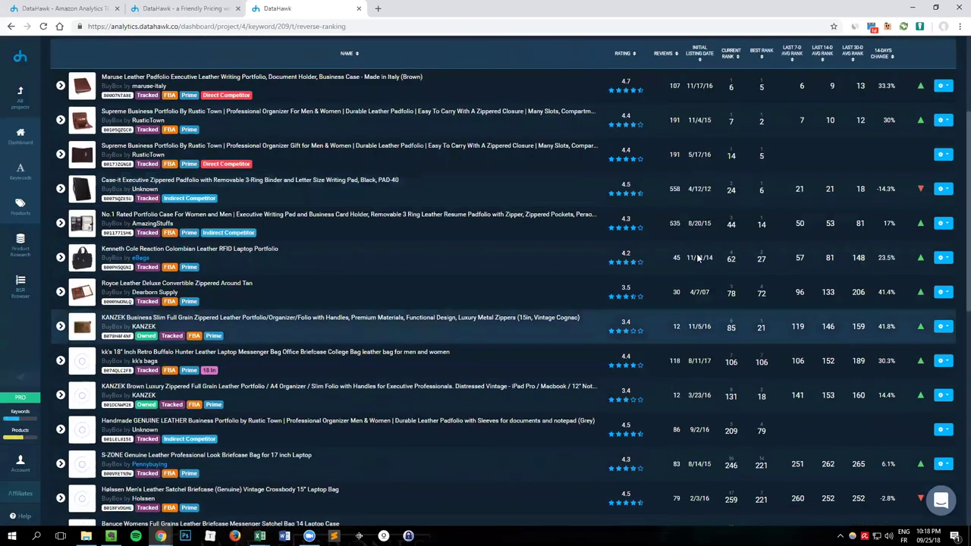
scroll(702, 258, up, 3)
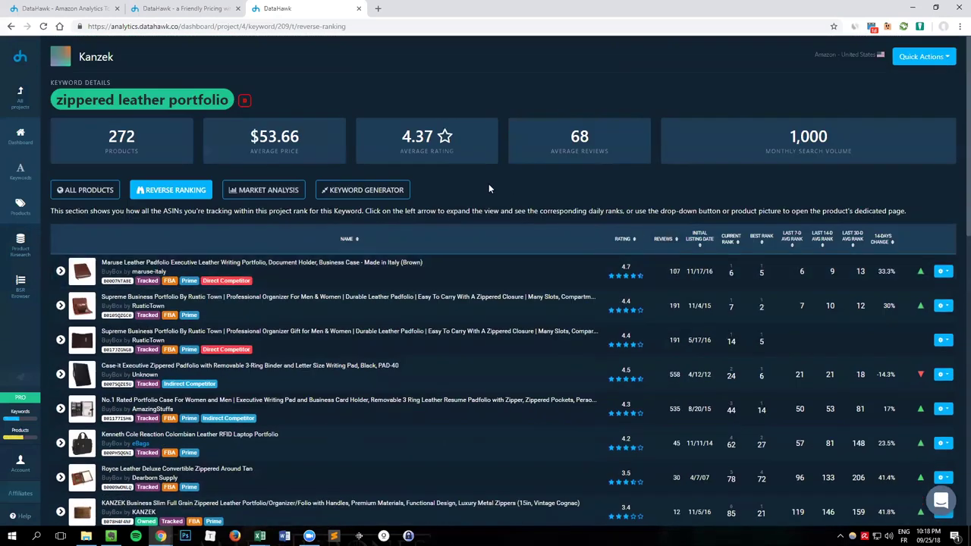
click(60, 306)
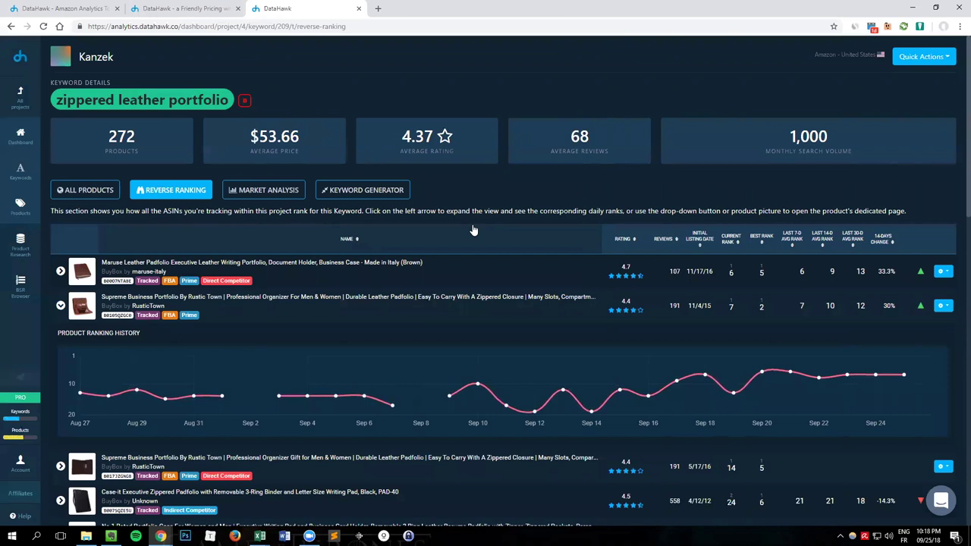
mouse_move(393, 408)
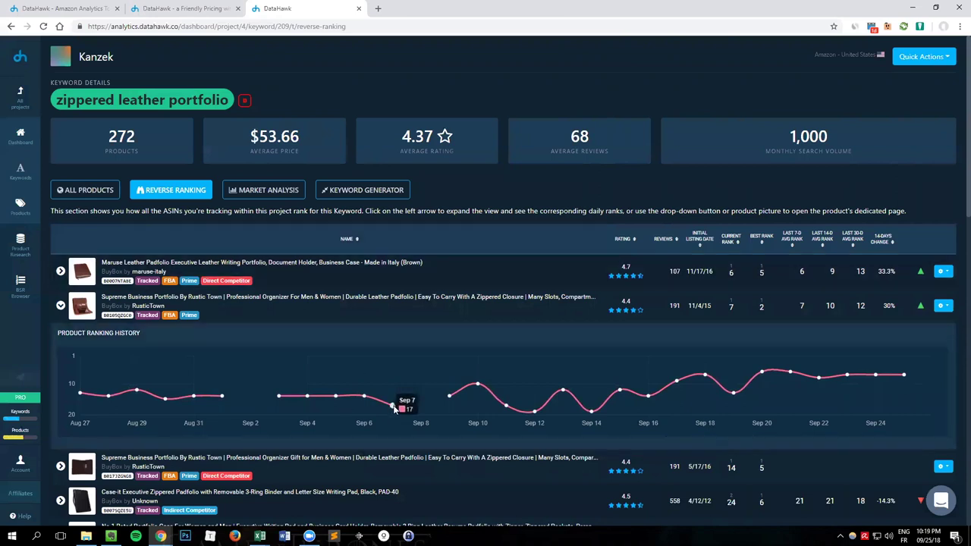
mouse_move(449, 396)
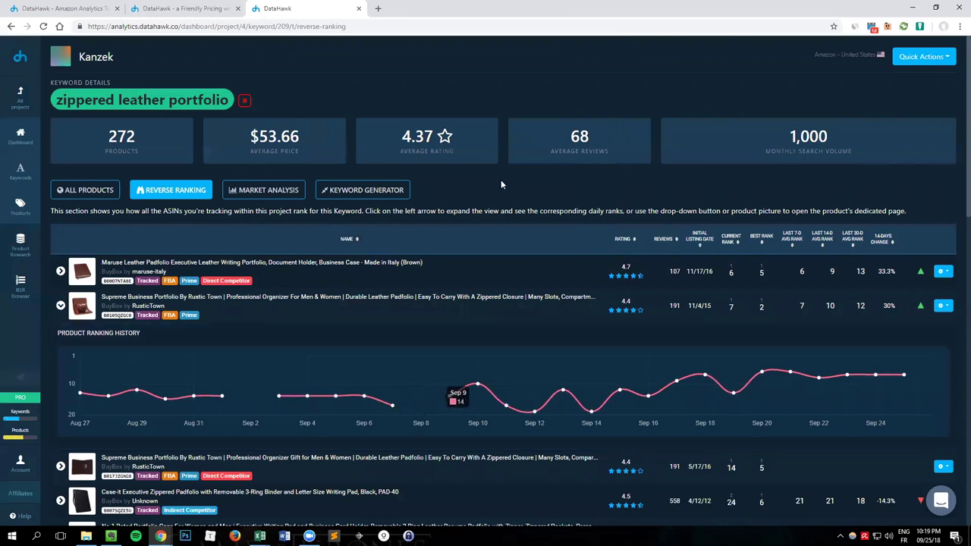
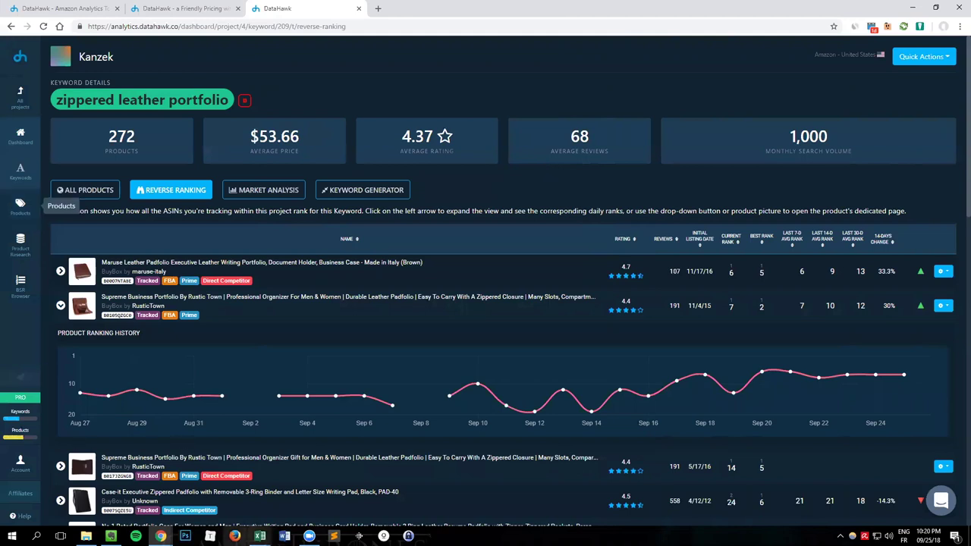
Switch to Excel and look over the exported keyword workbook "DataHawk 20180828".
mouse_move(260, 536)
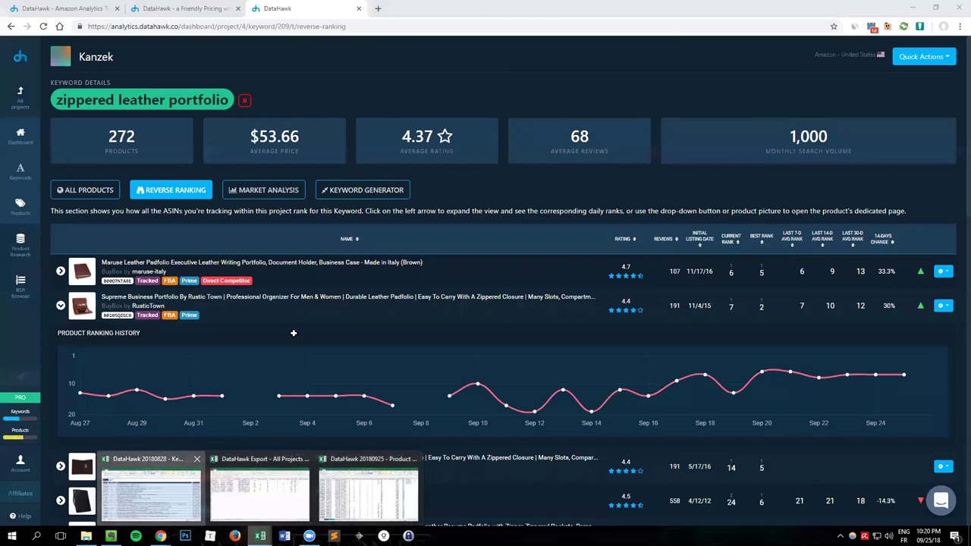
click(192, 489)
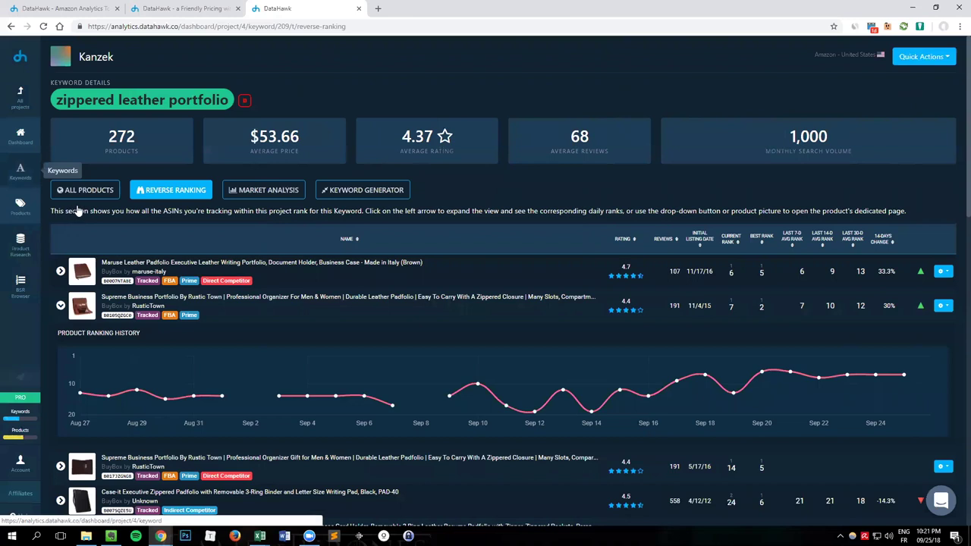
Return to DataHawk in the browser and open the details of the tracked Polare Men's 17" Full Grain Leather Messenger Bag.
click(24, 173)
click(24, 207)
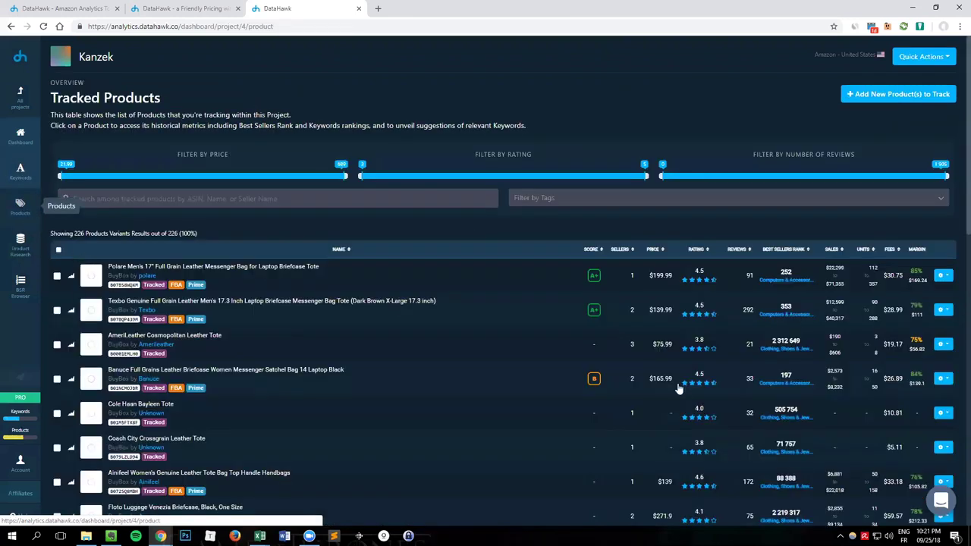
click(267, 279)
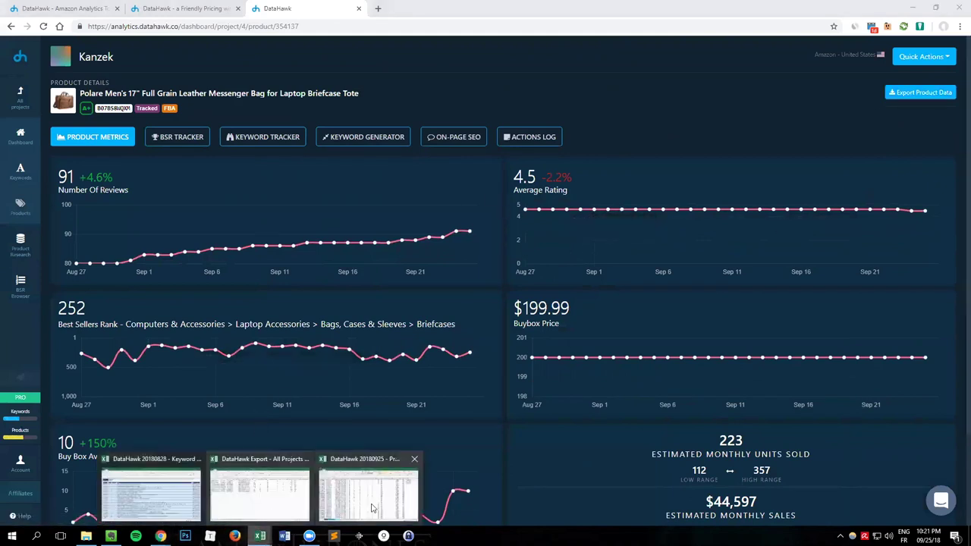
Switch to Excel and look over the Product History sheet of the exported "DataHawk 20180925 - Product" workbook.
mouse_move(146, 499)
click(368, 491)
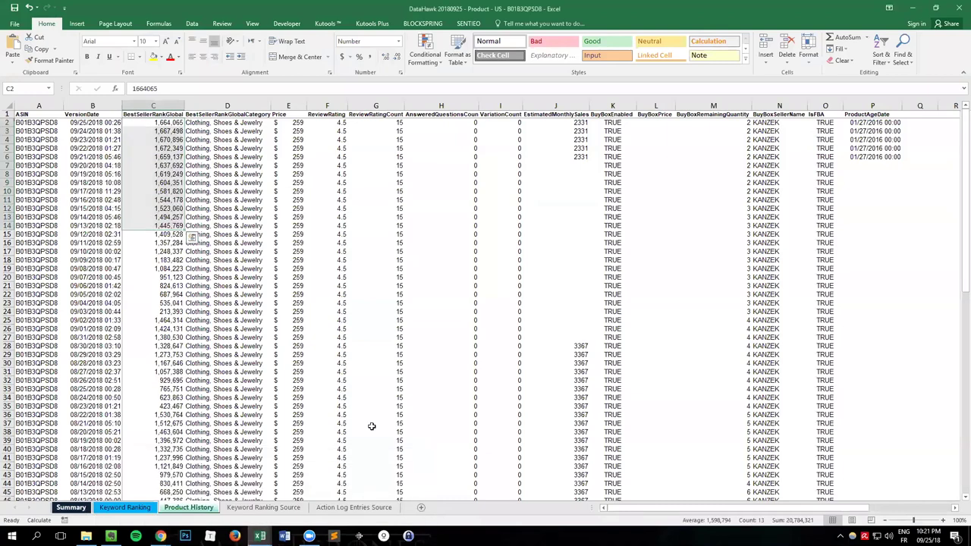
scroll(733, 314, up, 5)
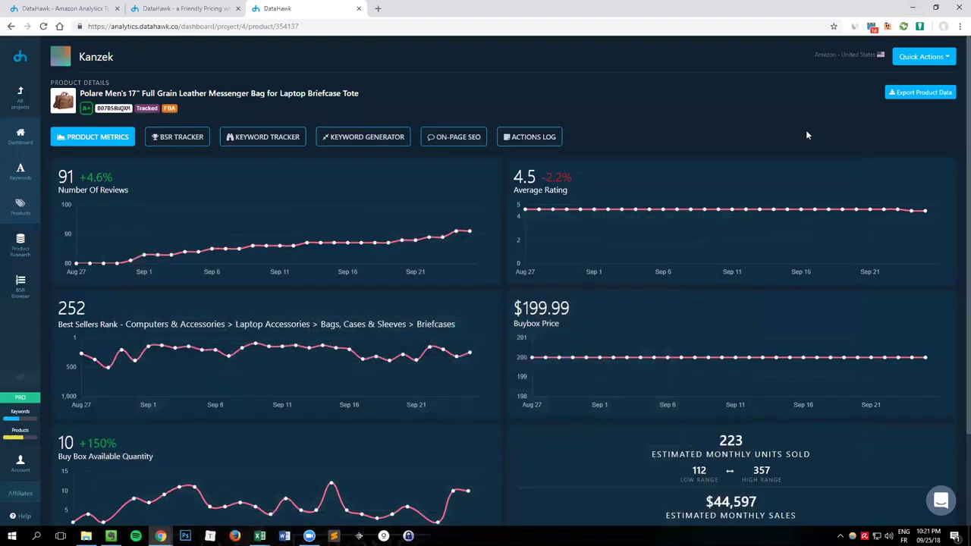
Return to DataHawk's Tracked Keywords and open the details of the keyword "leather strap".
click(935, 61)
click(21, 171)
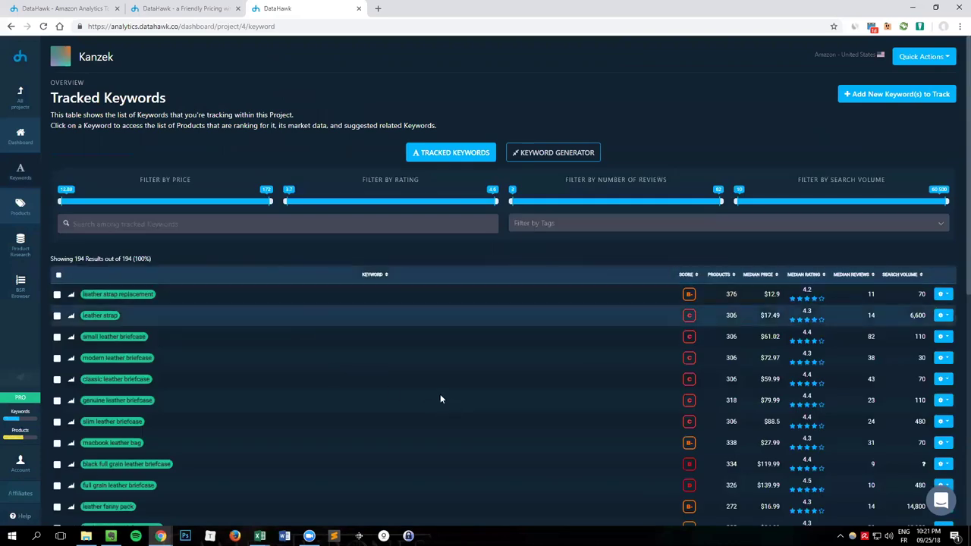
click(221, 322)
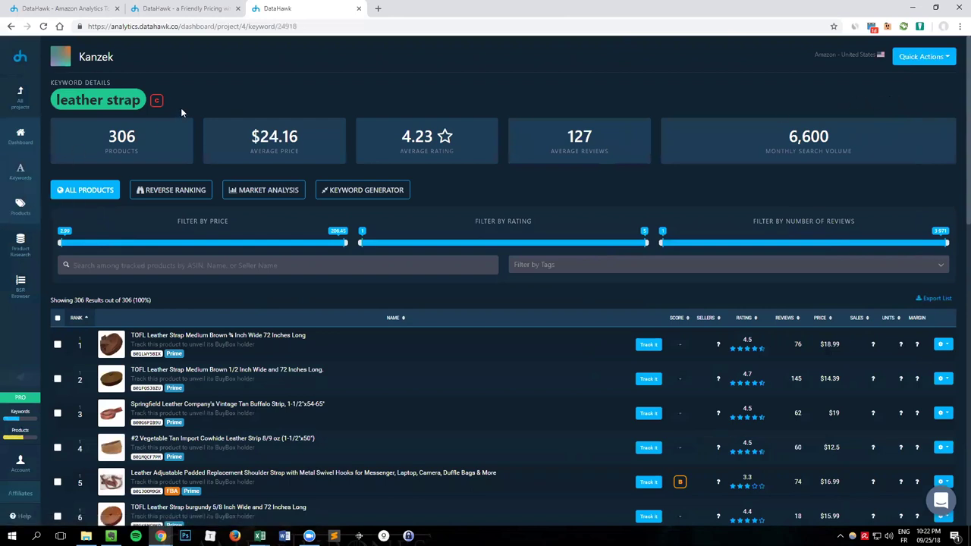
mouse_move(184, 123)
Open Product Research and choose the Clothing, Shoes & Jewelry category, finding it with the page search "cloth".
click(30, 248)
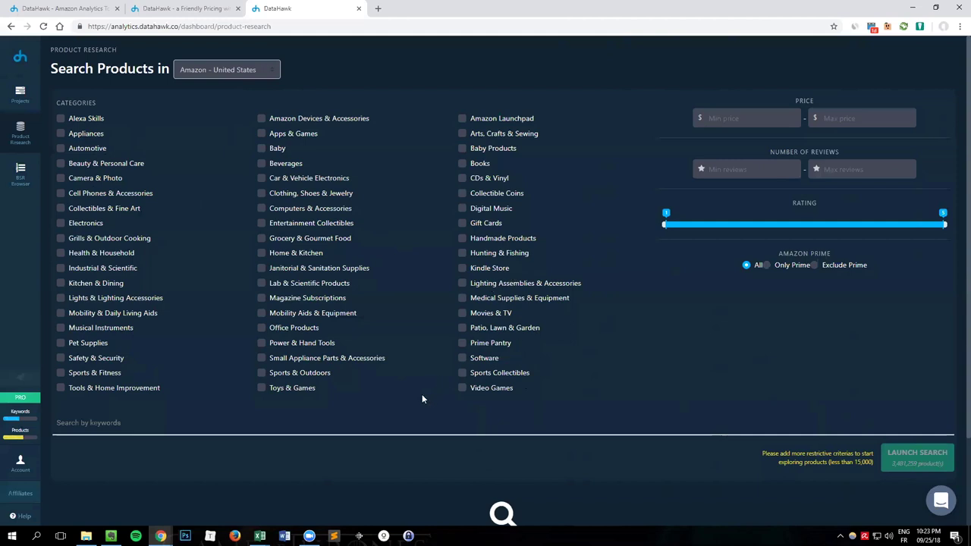
key(ctrl+f)
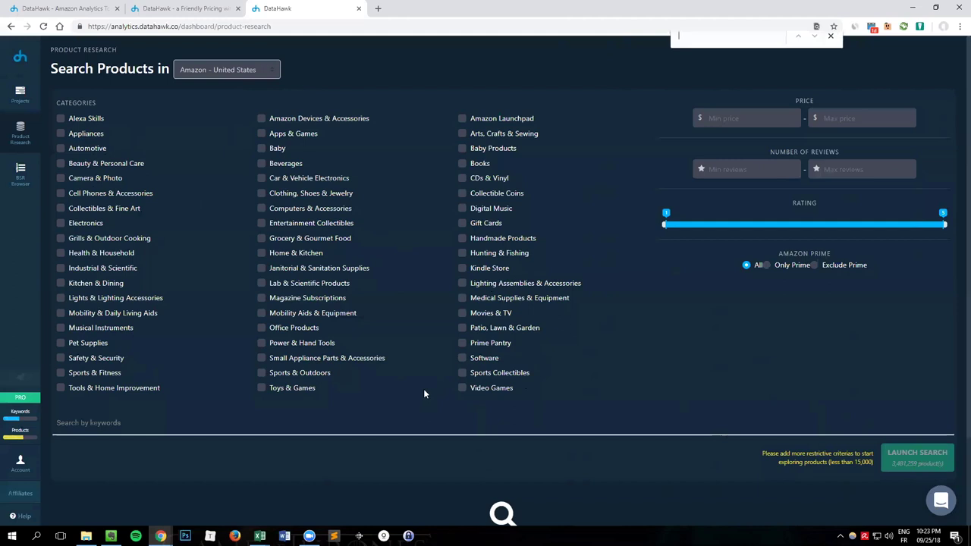
text(cloth)
click(261, 194)
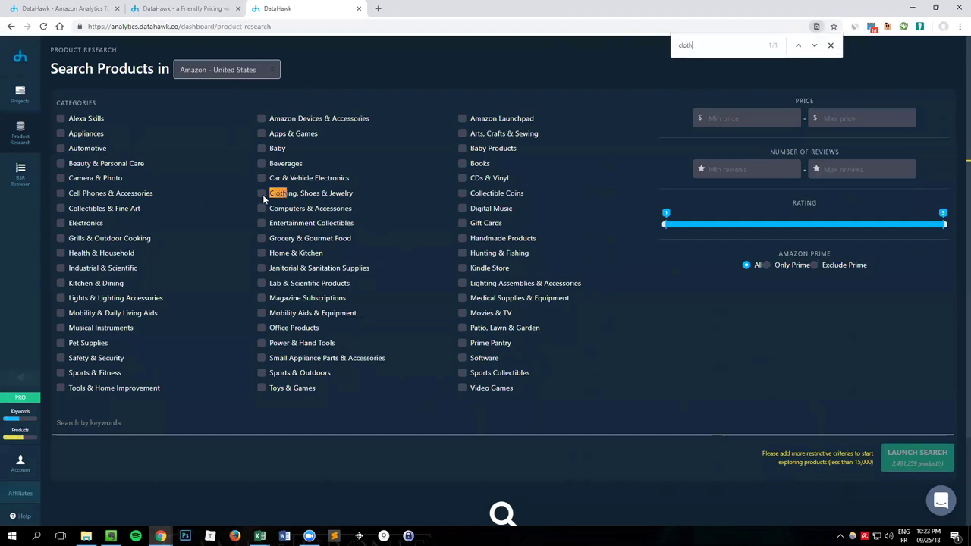
click(831, 45)
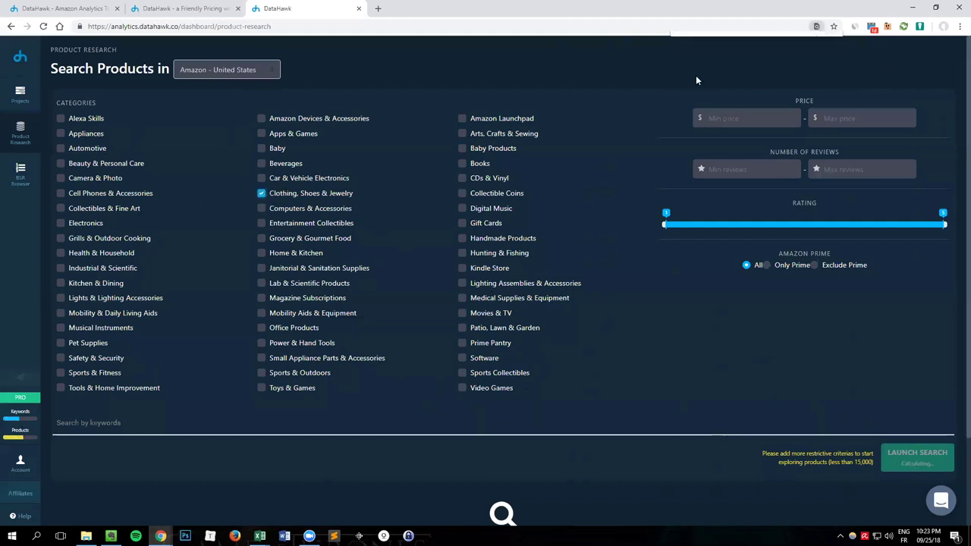
Limit the product search to prices from $29 to $34 and between 100 and 150 reviews.
click(748, 120)
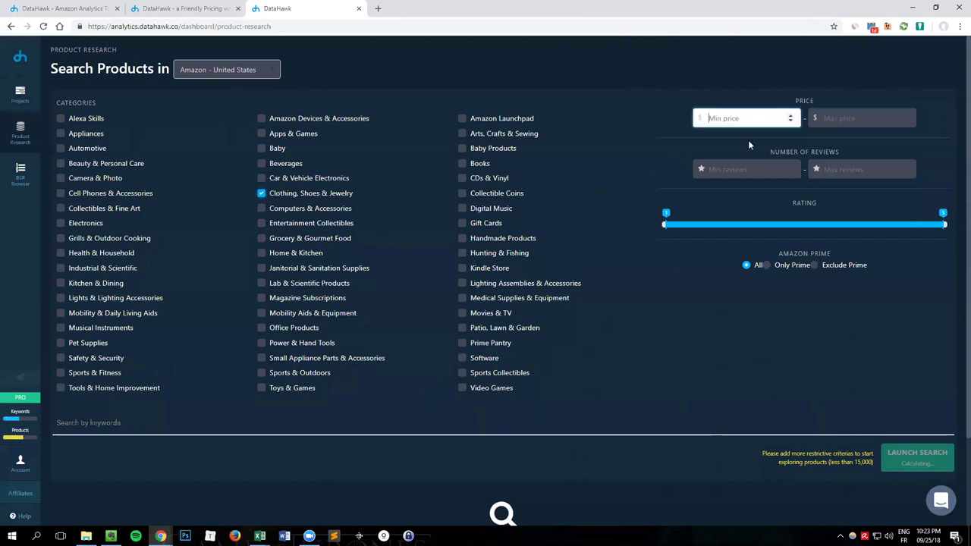
text(29)
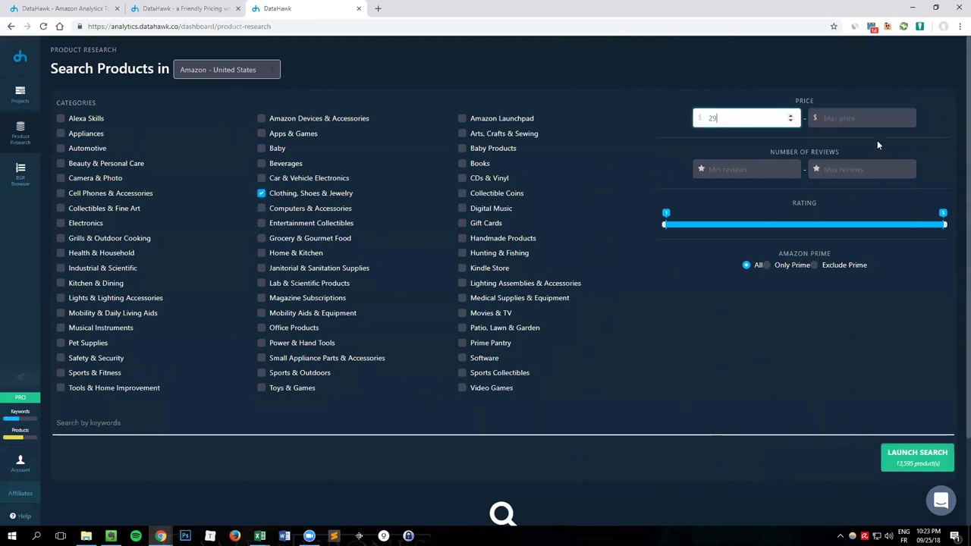
click(840, 117)
text(34)
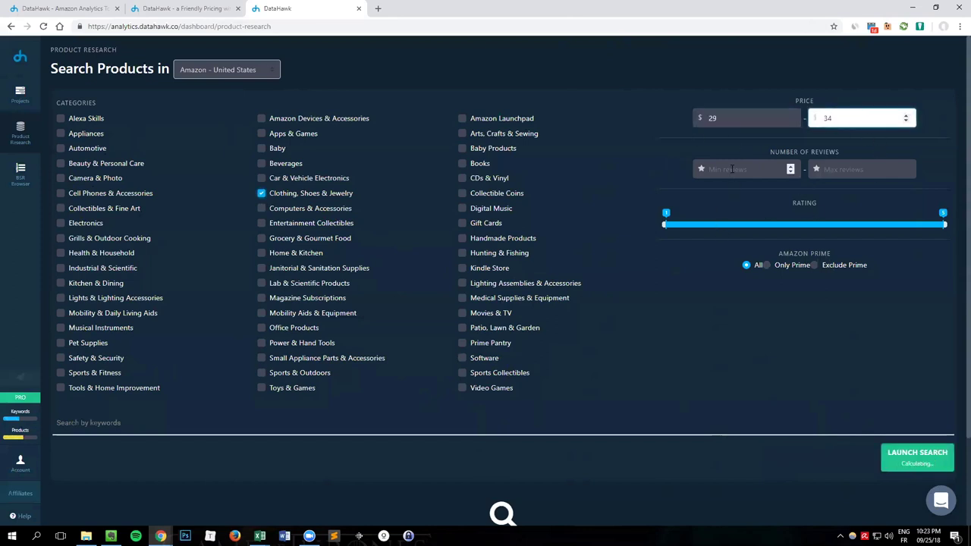
click(732, 172)
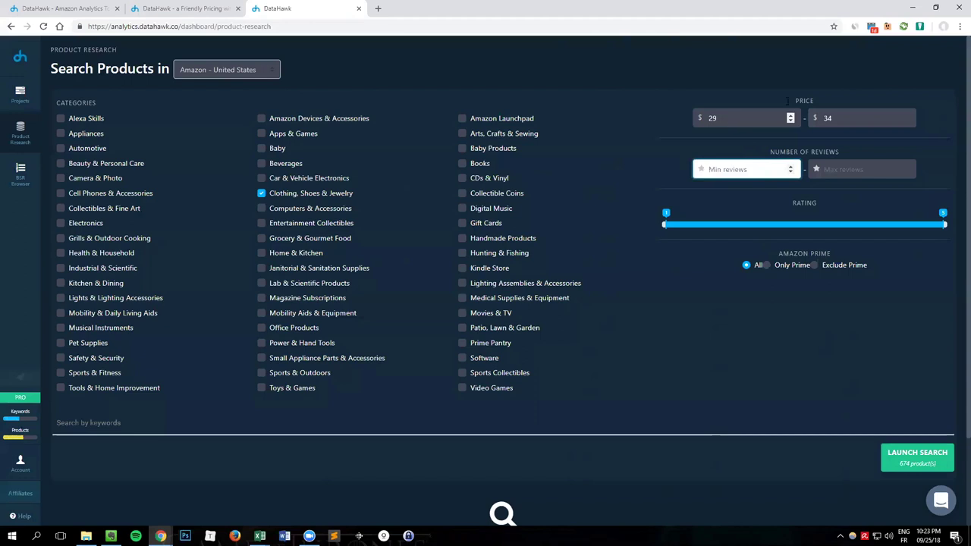
text(100)
click(840, 176)
text(150)
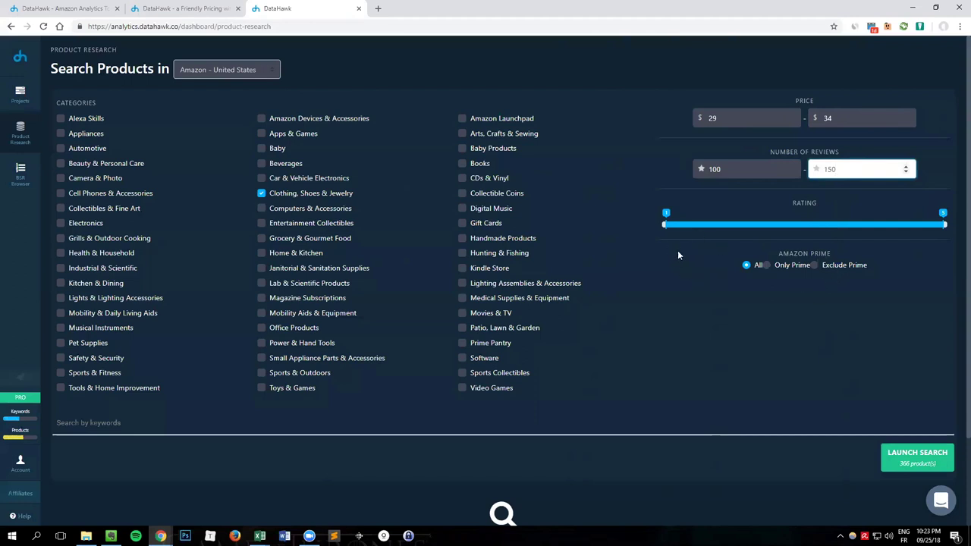
Raise the minimum rating to 4.5 and launch the product search.
drag(666, 224, 909, 226)
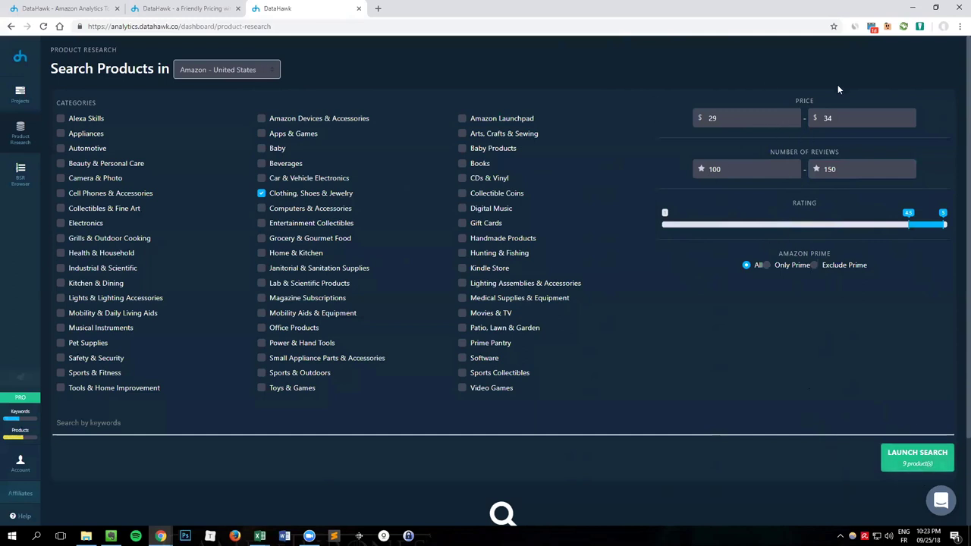
click(910, 466)
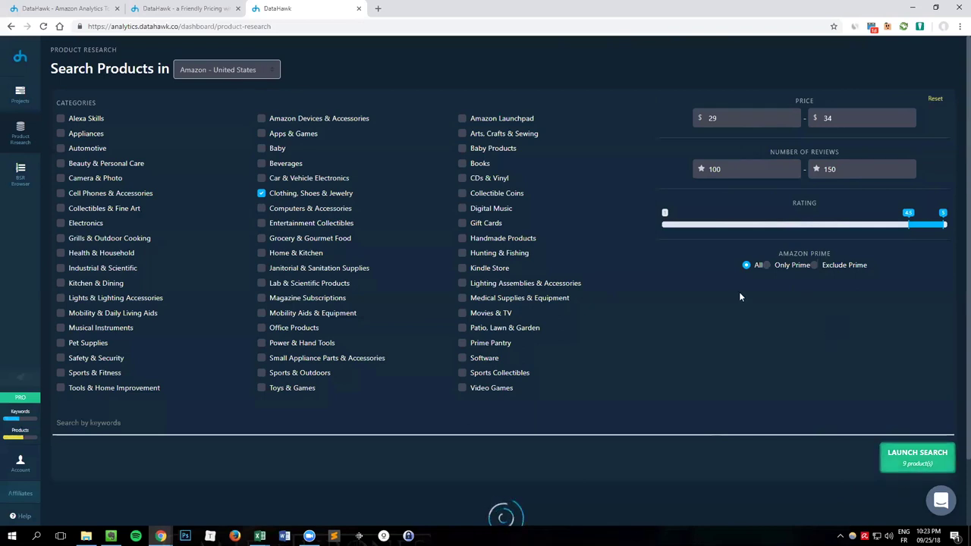
Review the found products with their prices, ratings, review counts and tracking options against the chosen search criteria.
scroll(650, 328, down, 1)
scroll(647, 337, up, 1)
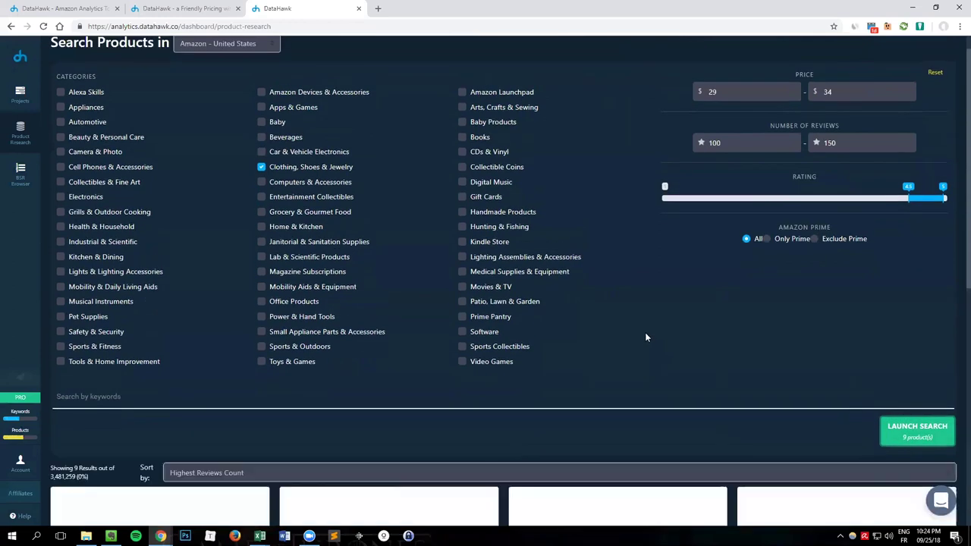
scroll(644, 332, down, 3)
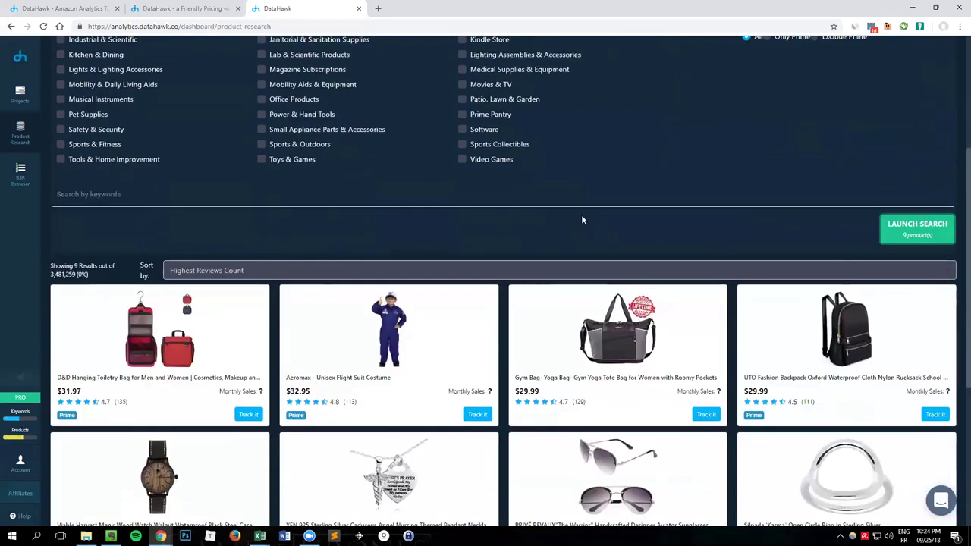
scroll(581, 215, down, 2)
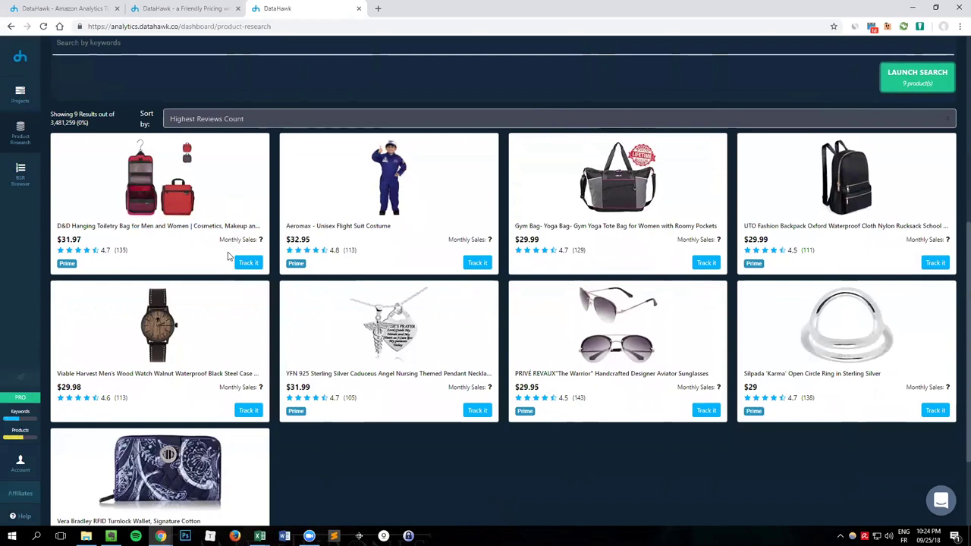
scroll(238, 260, down, 1)
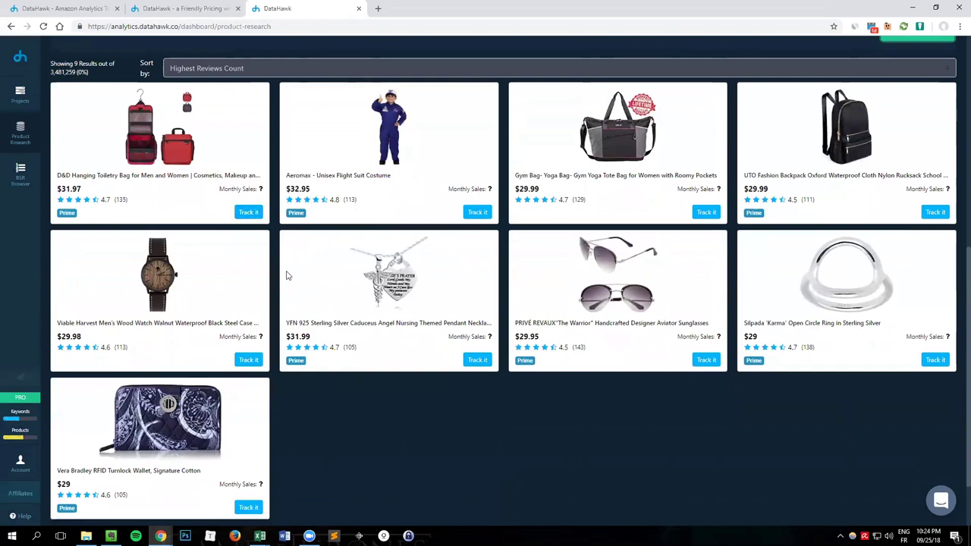
scroll(273, 243, up, 3)
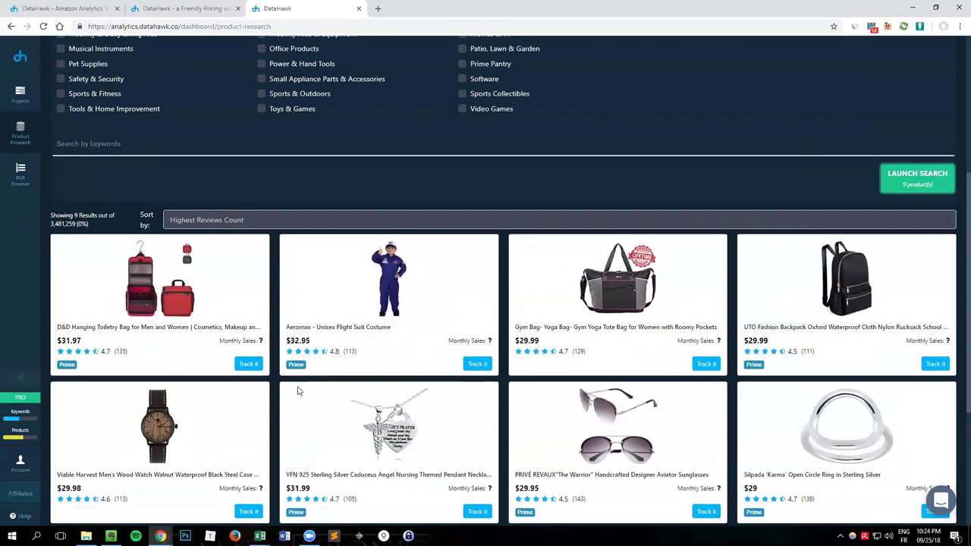
scroll(298, 390, up, 5)
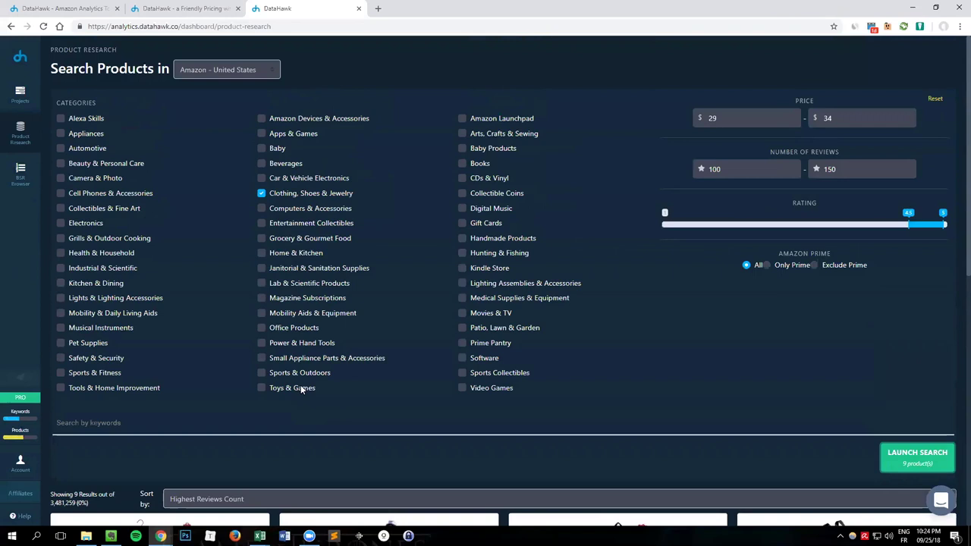
scroll(301, 389, down, 4)
scroll(296, 372, down, 2)
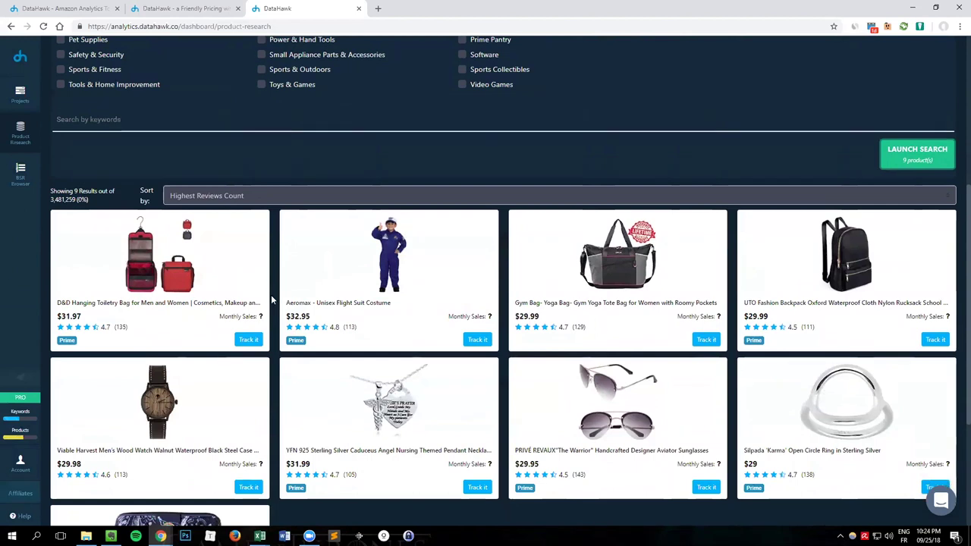
scroll(273, 300, down, 1)
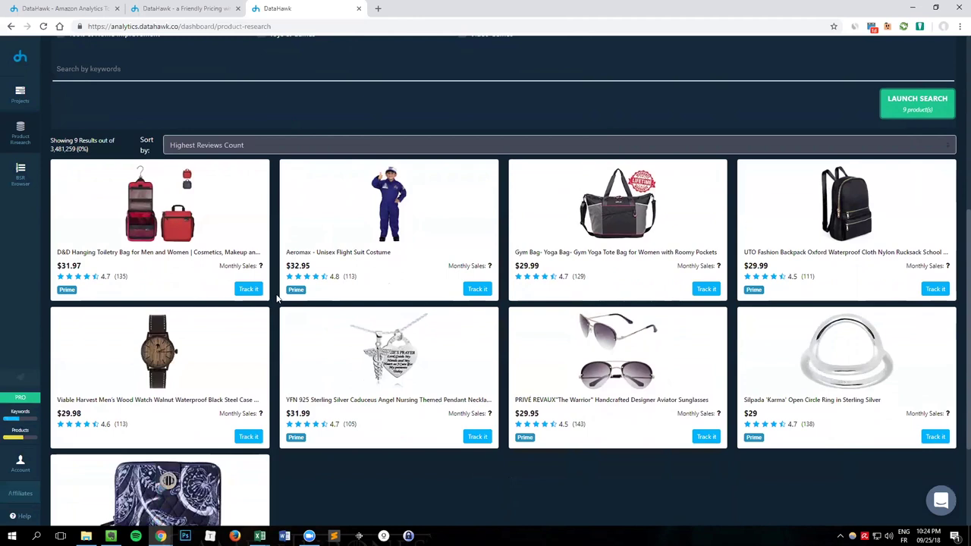
scroll(284, 285, up, 5)
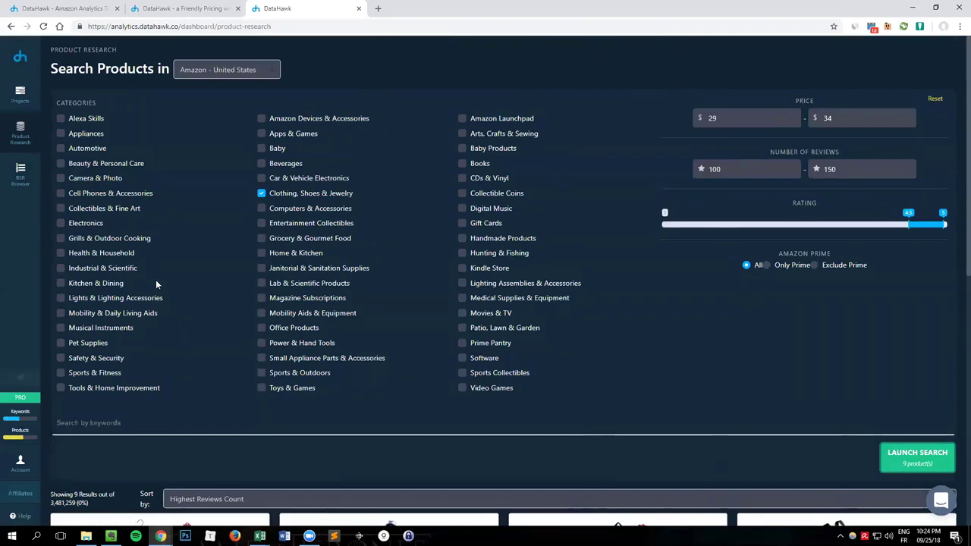
Open the BSR Browser to view the Amazon - United States departments.
click(23, 174)
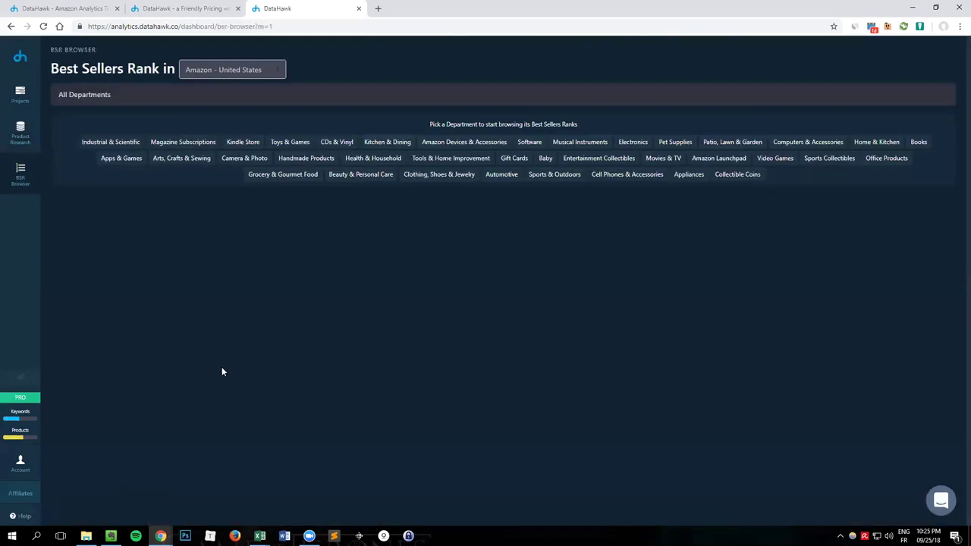